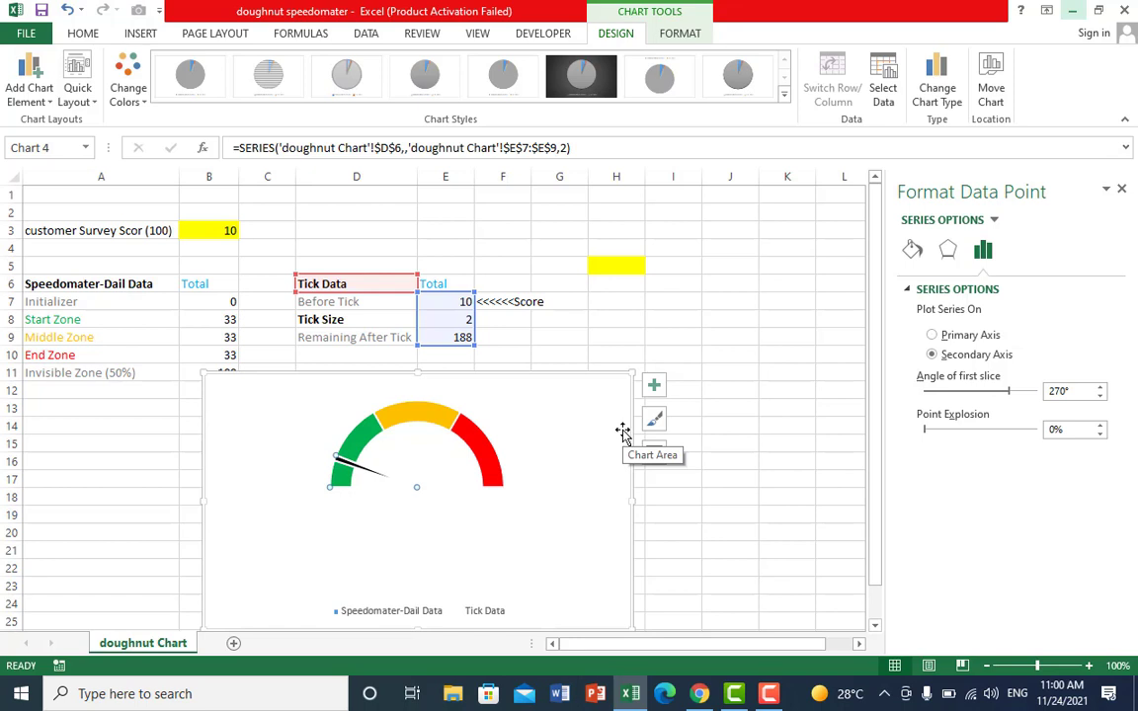
Move the old speedometer gauge chart aside, select its chart area and delete it
drag(611, 402, 449, 406)
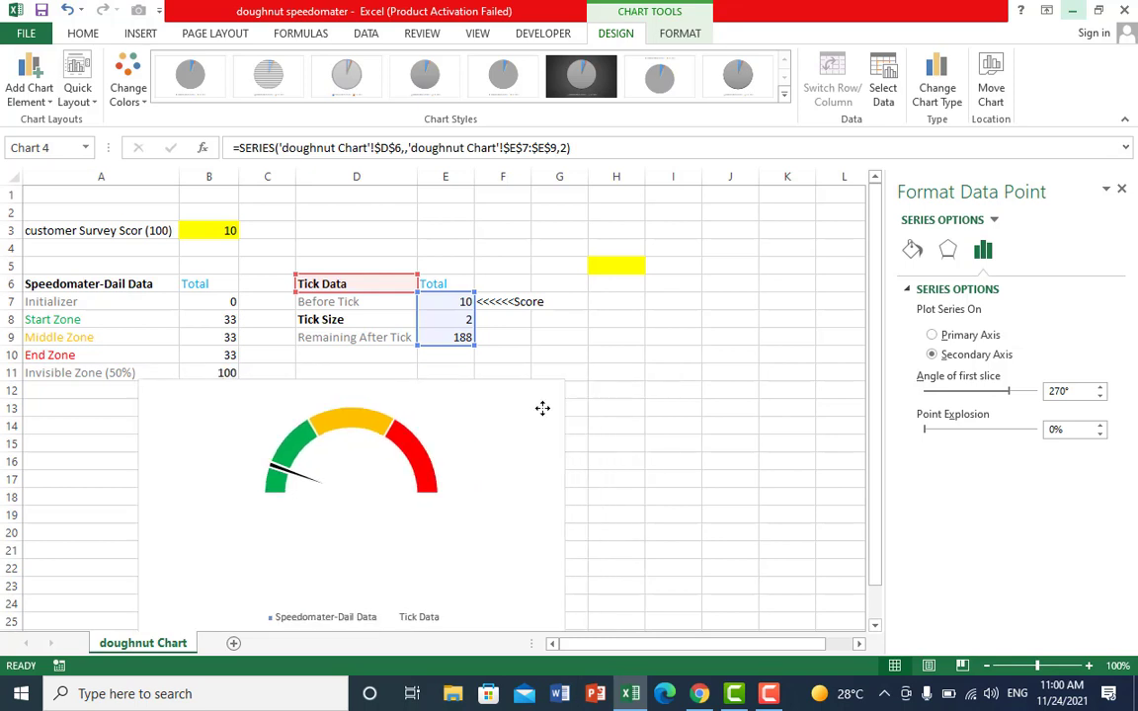
click(449, 406)
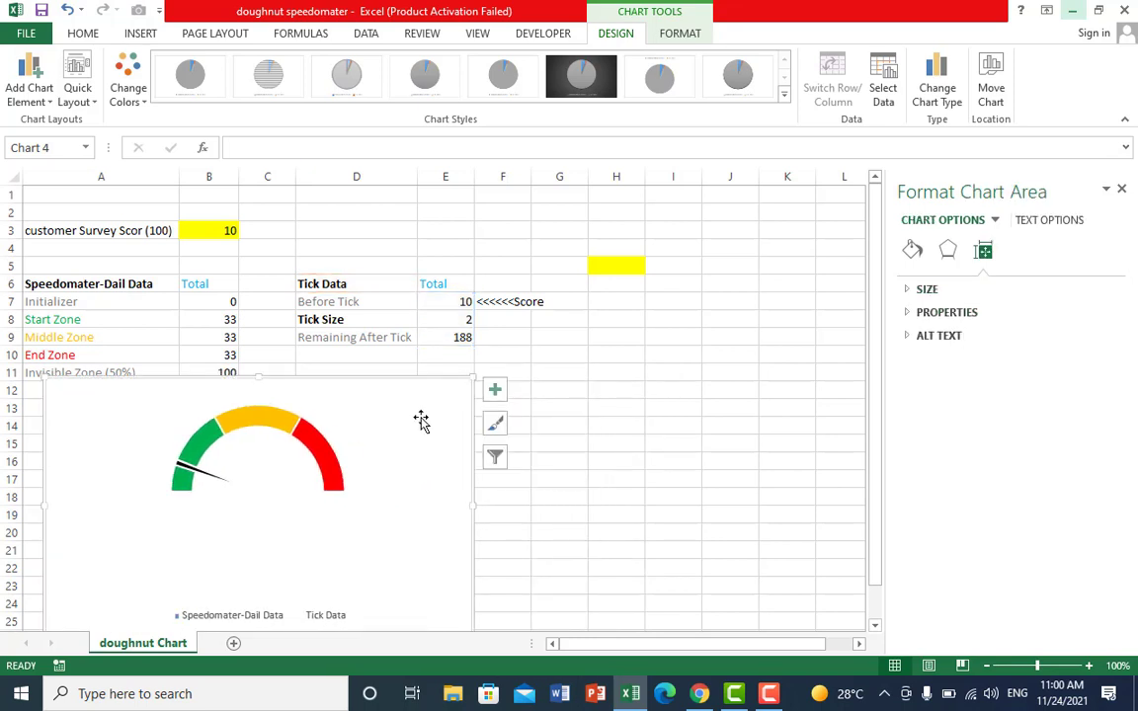
key(Delete)
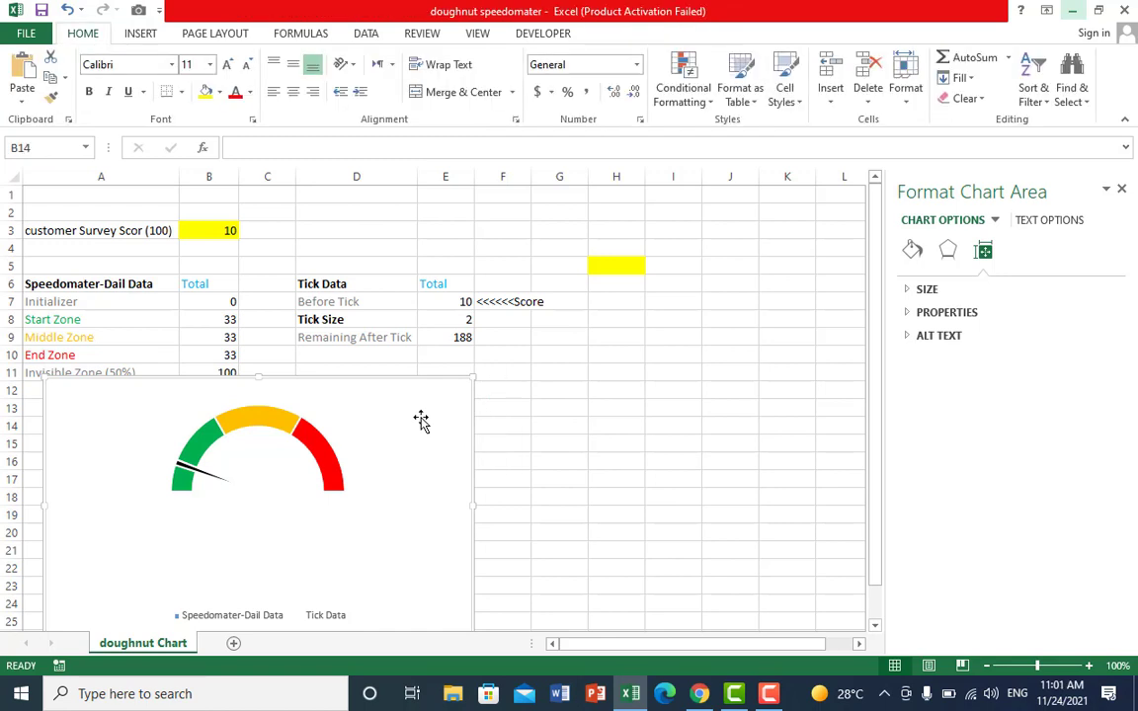
Close the Format Shape pane and review the dial zones in A7:B11 and the Tick Data heading
click(421, 419)
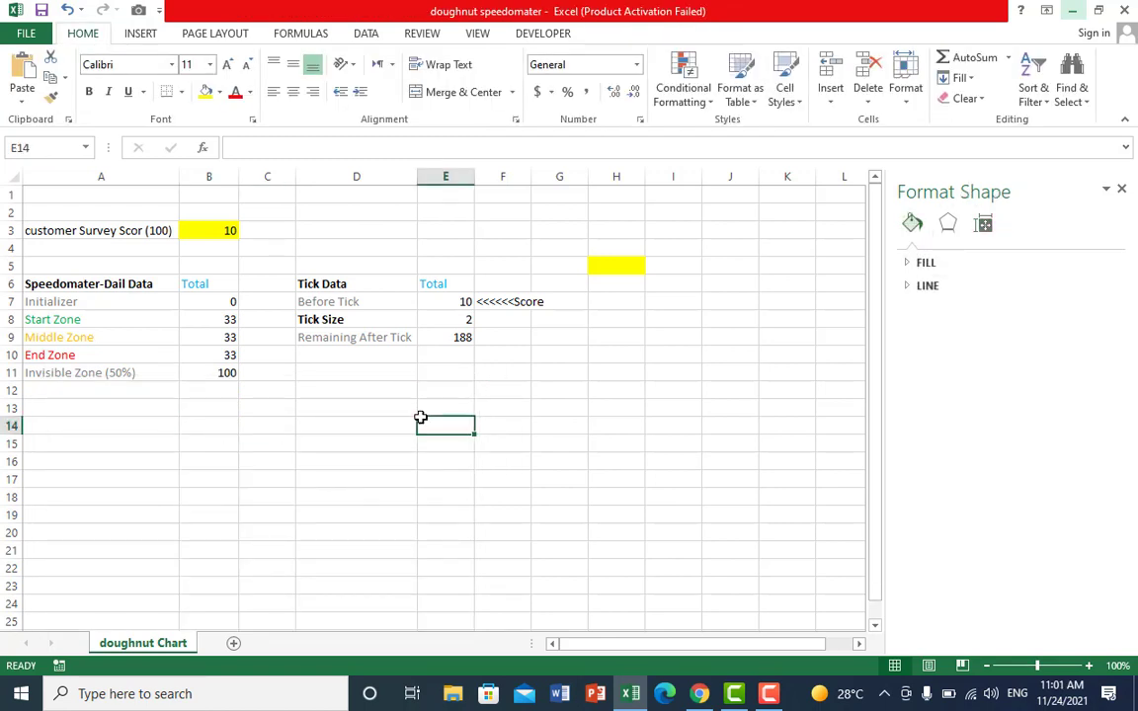
click(1122, 190)
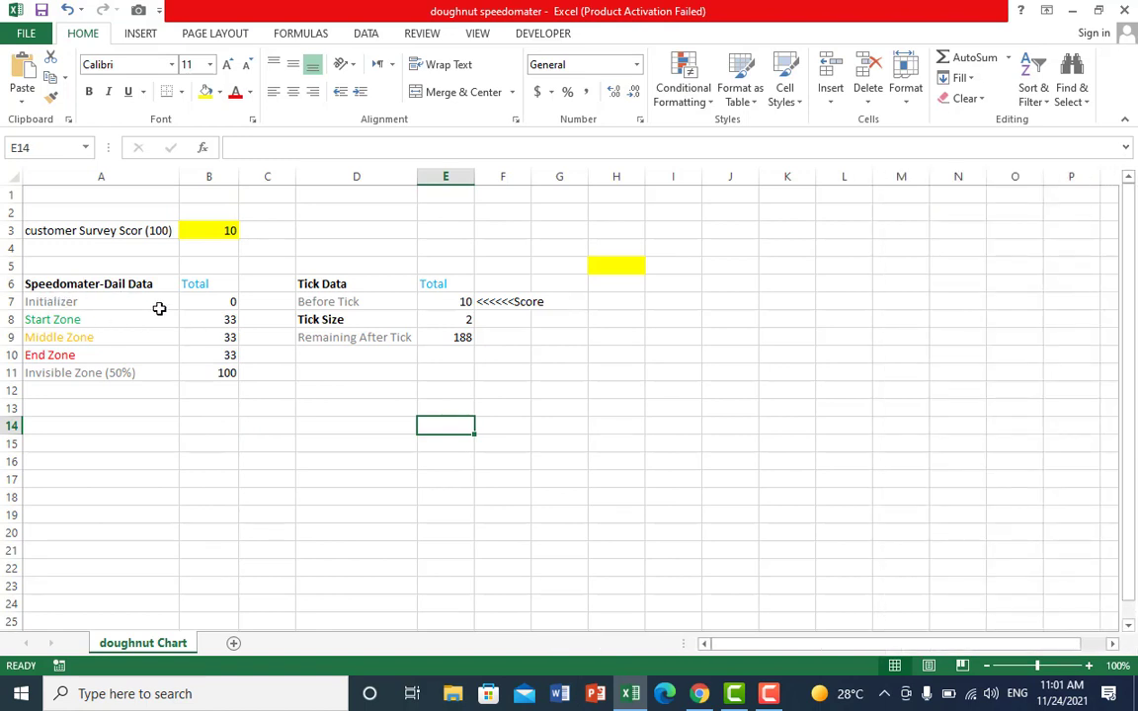
click(89, 305)
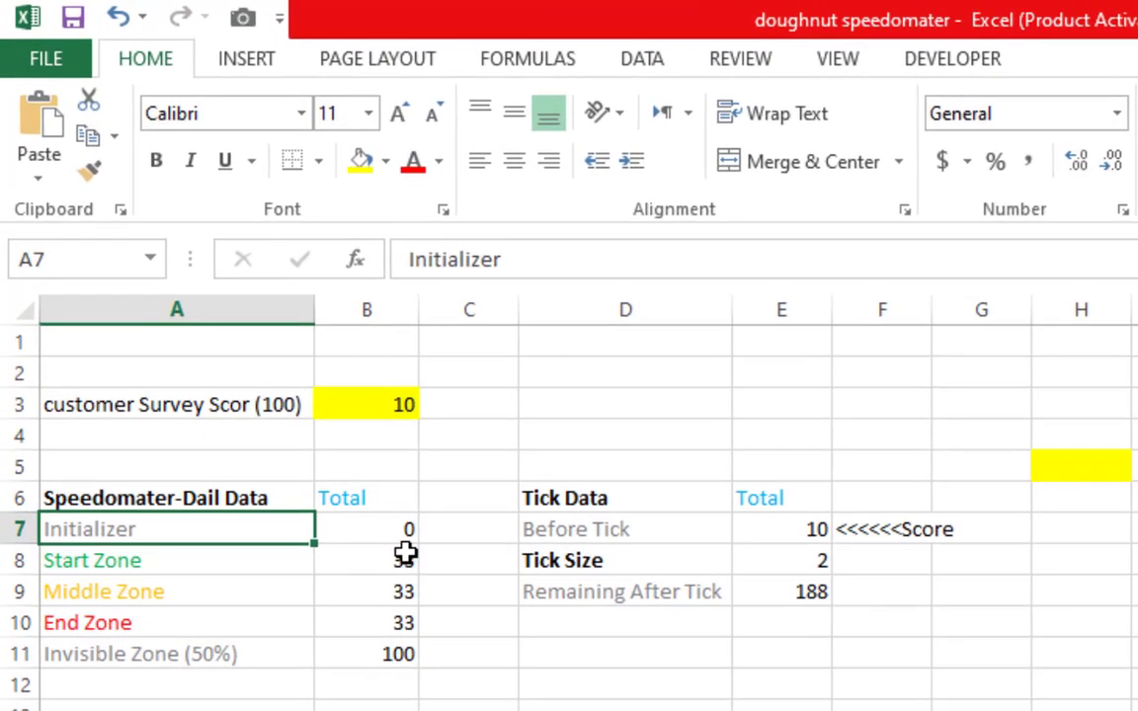
click(168, 569)
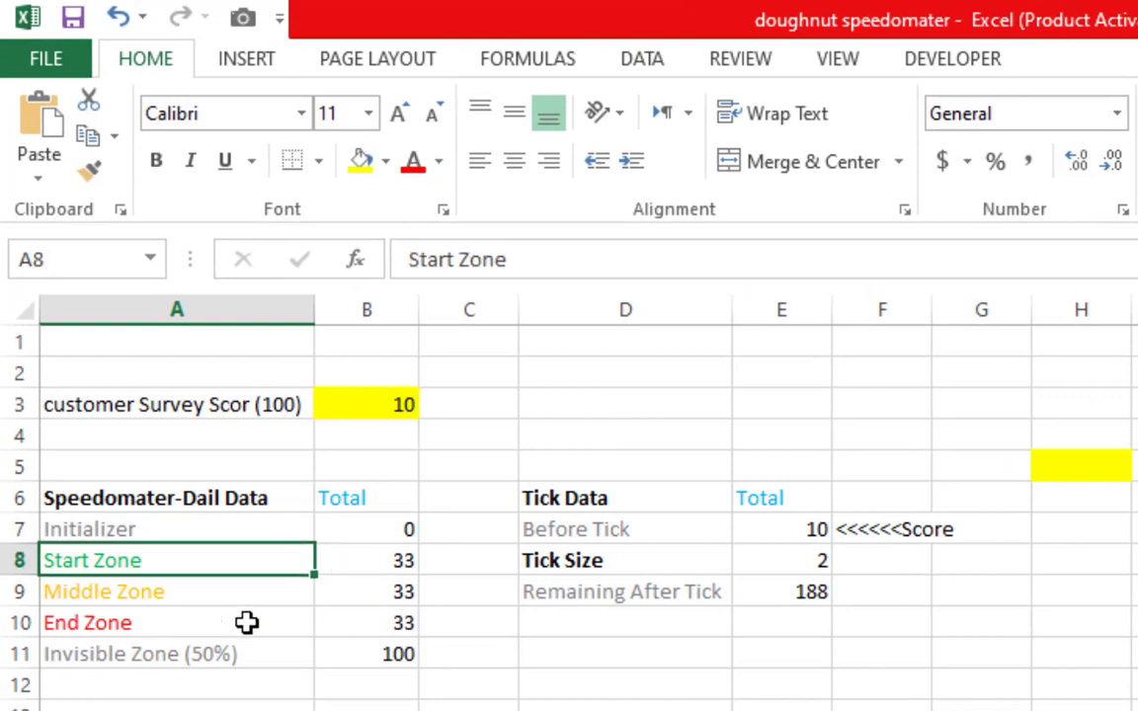
click(173, 613)
click(203, 593)
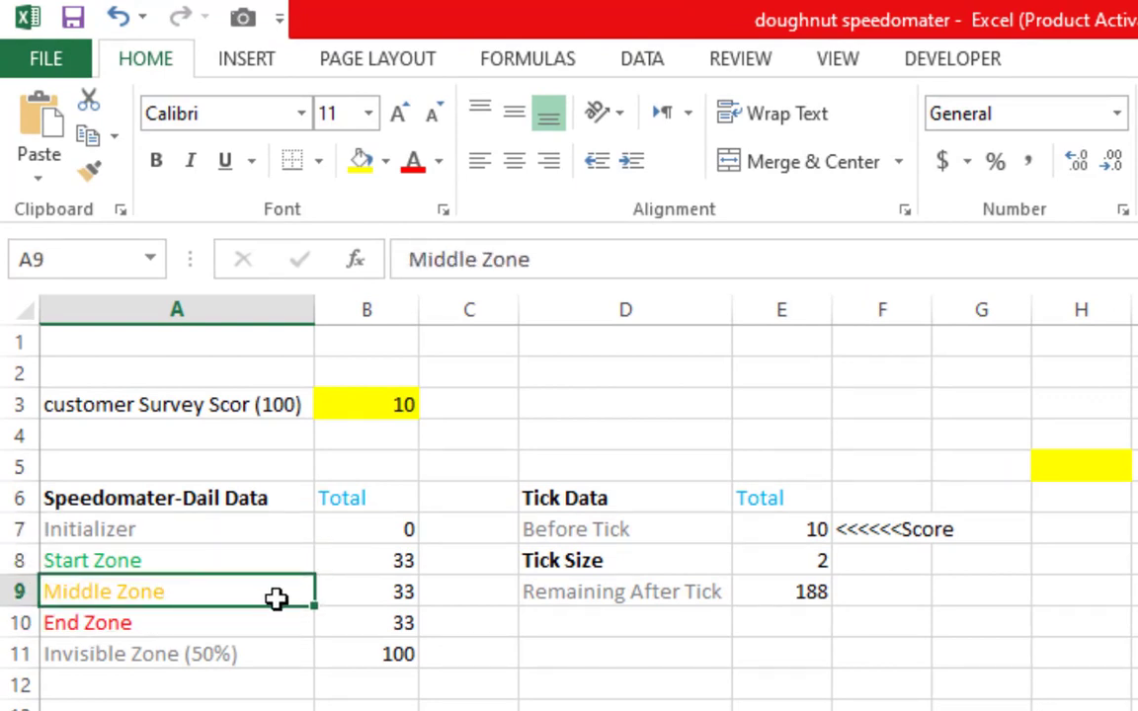
click(200, 625)
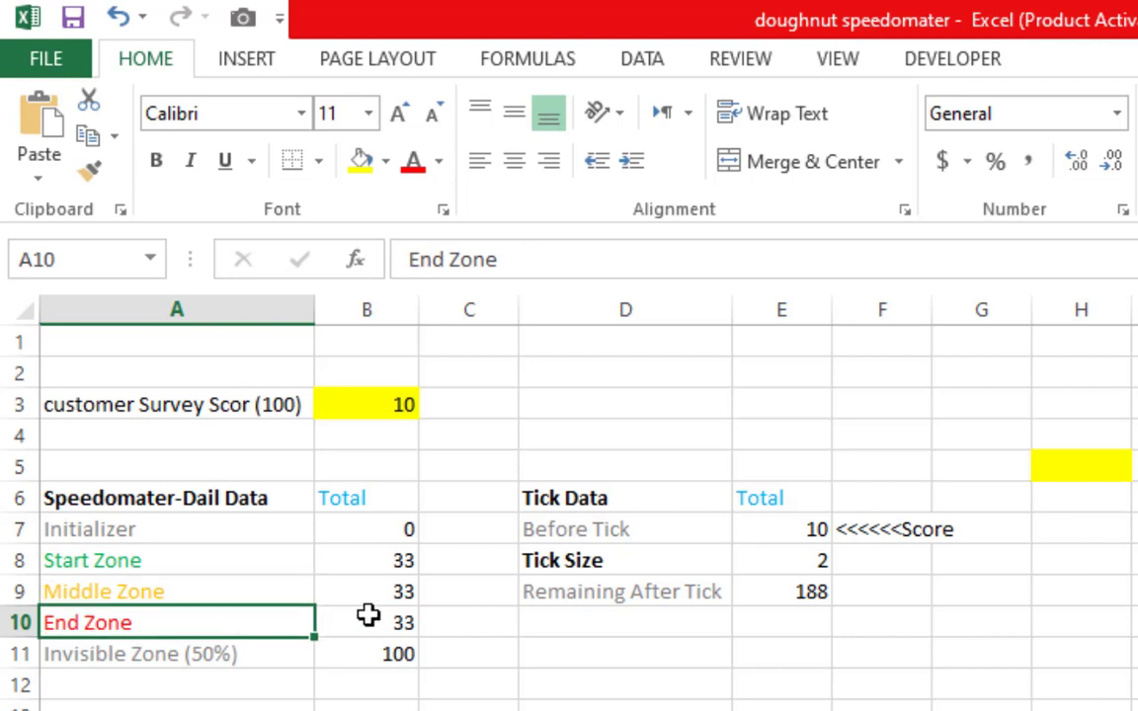
click(377, 619)
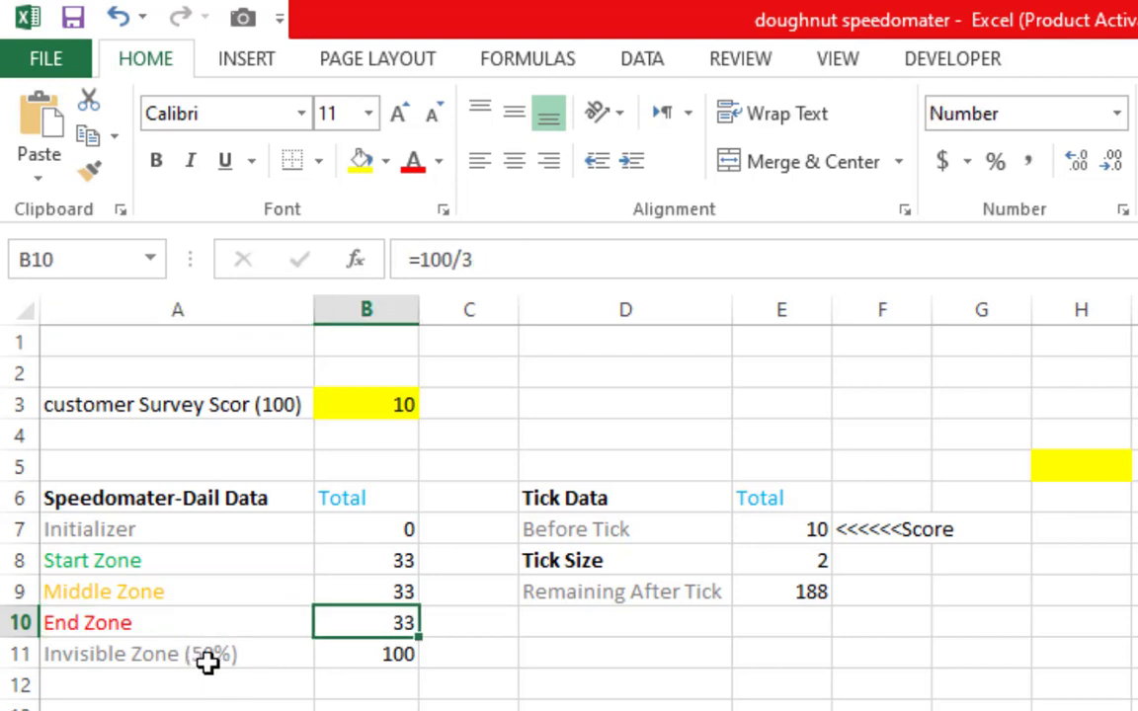
click(211, 664)
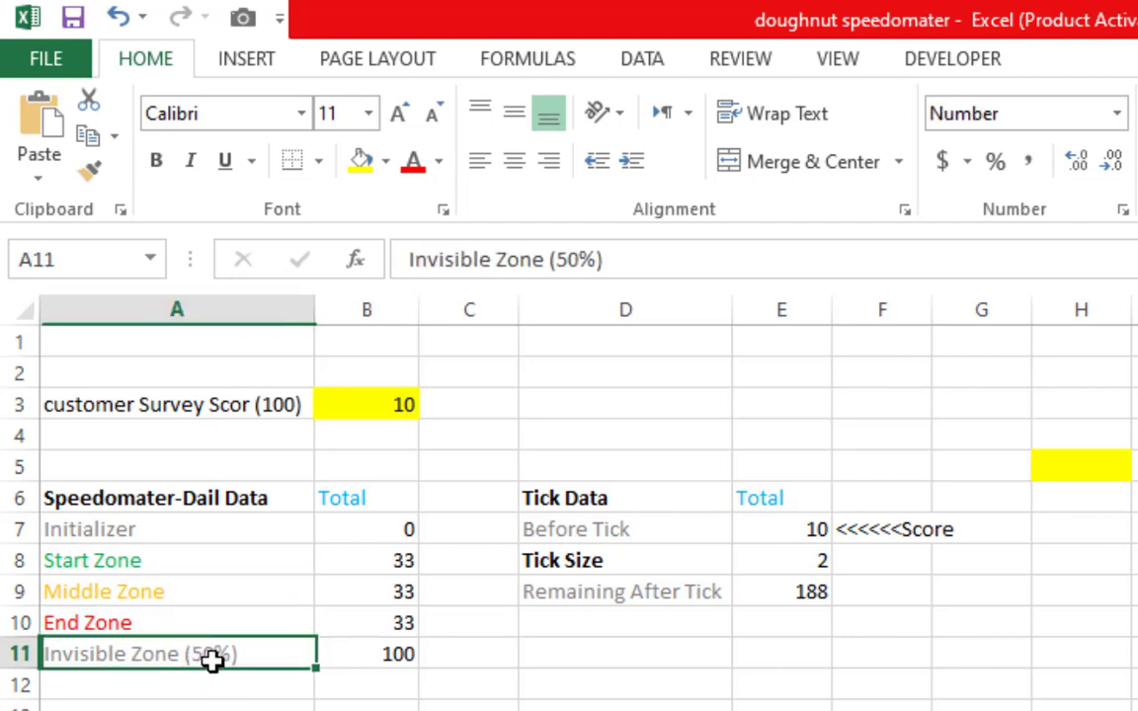
click(412, 656)
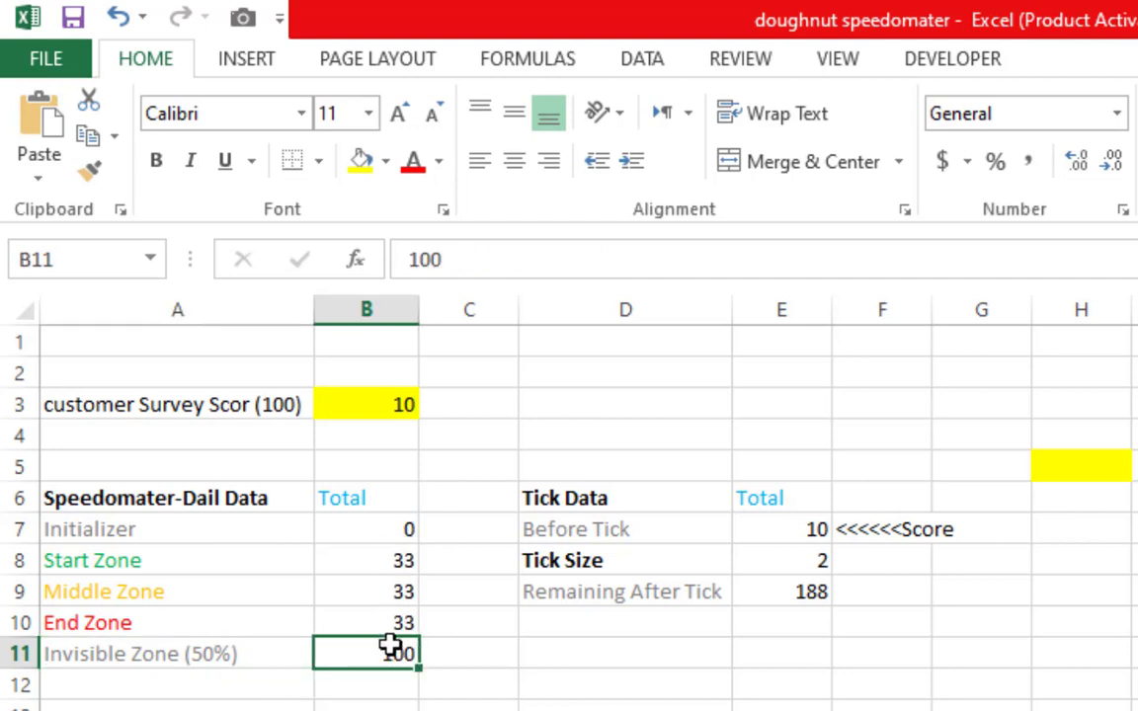
click(617, 498)
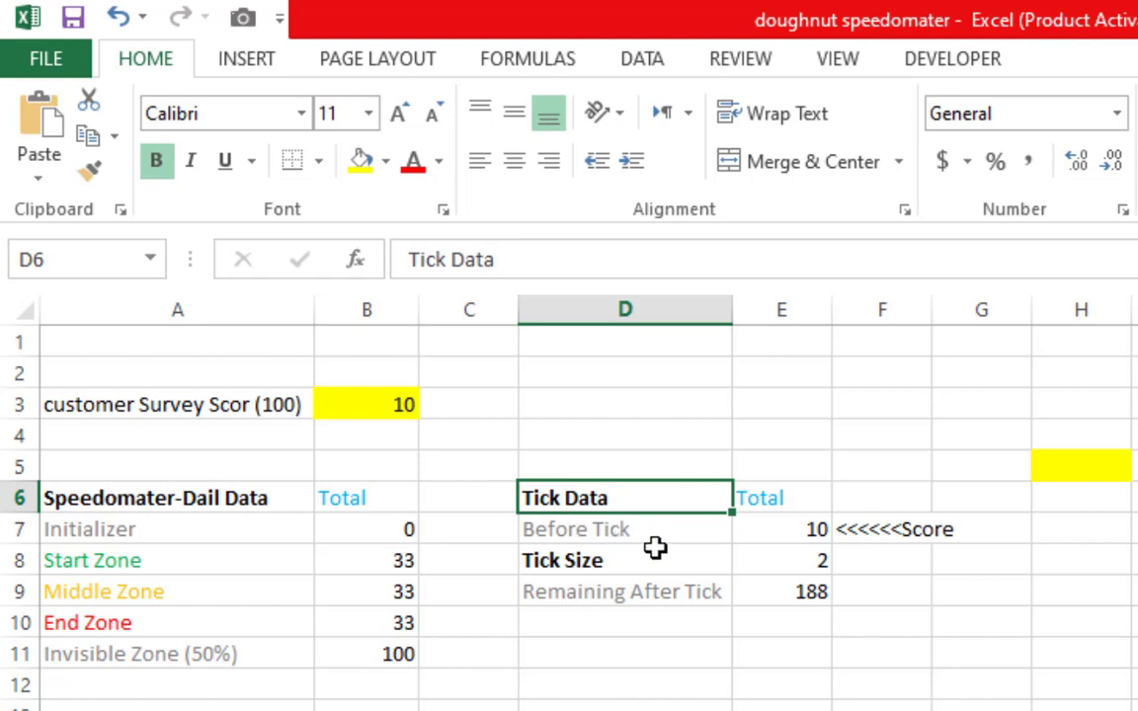
click(806, 529)
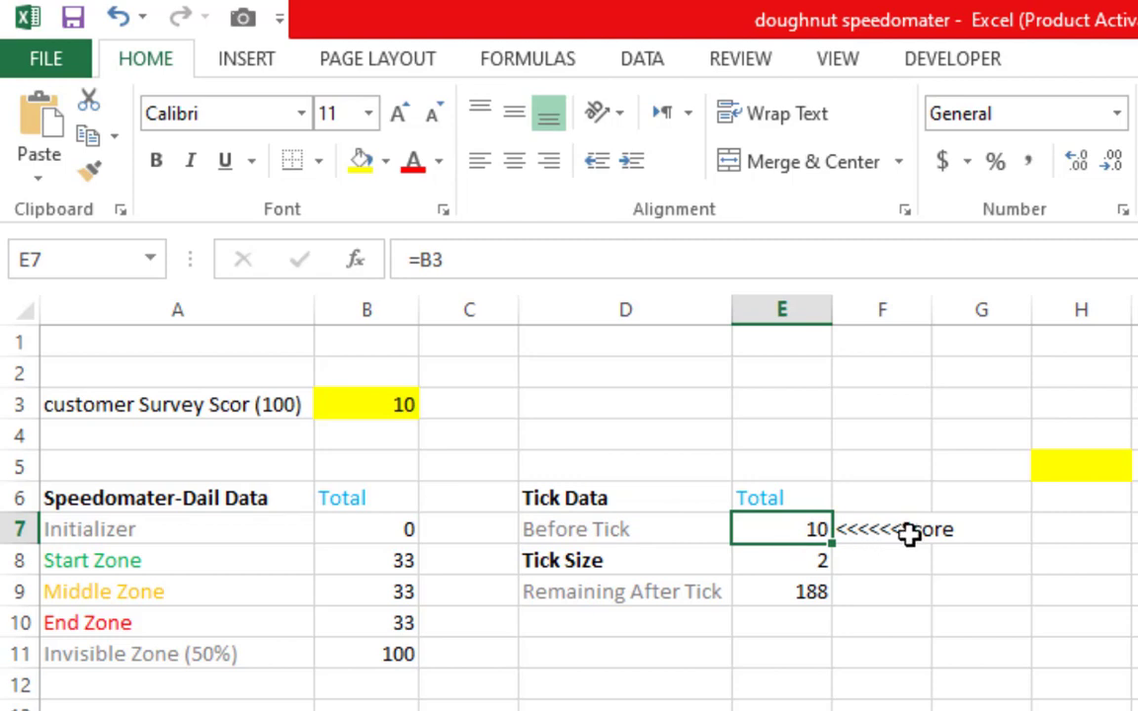
click(622, 571)
click(630, 601)
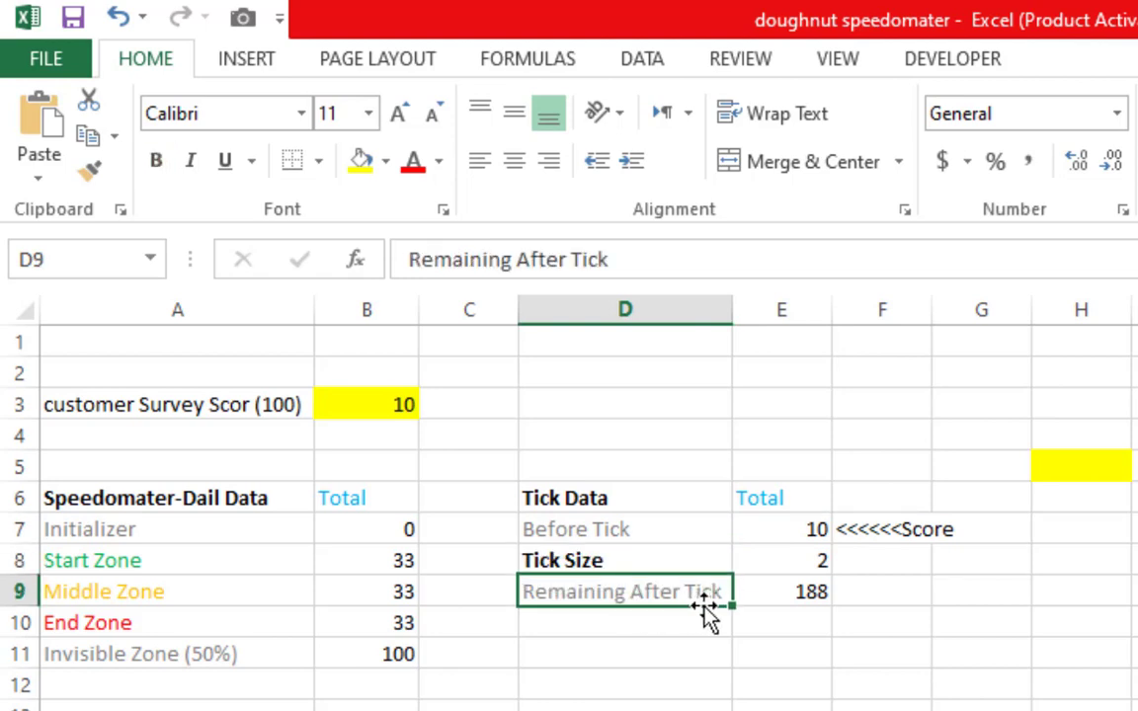
click(815, 597)
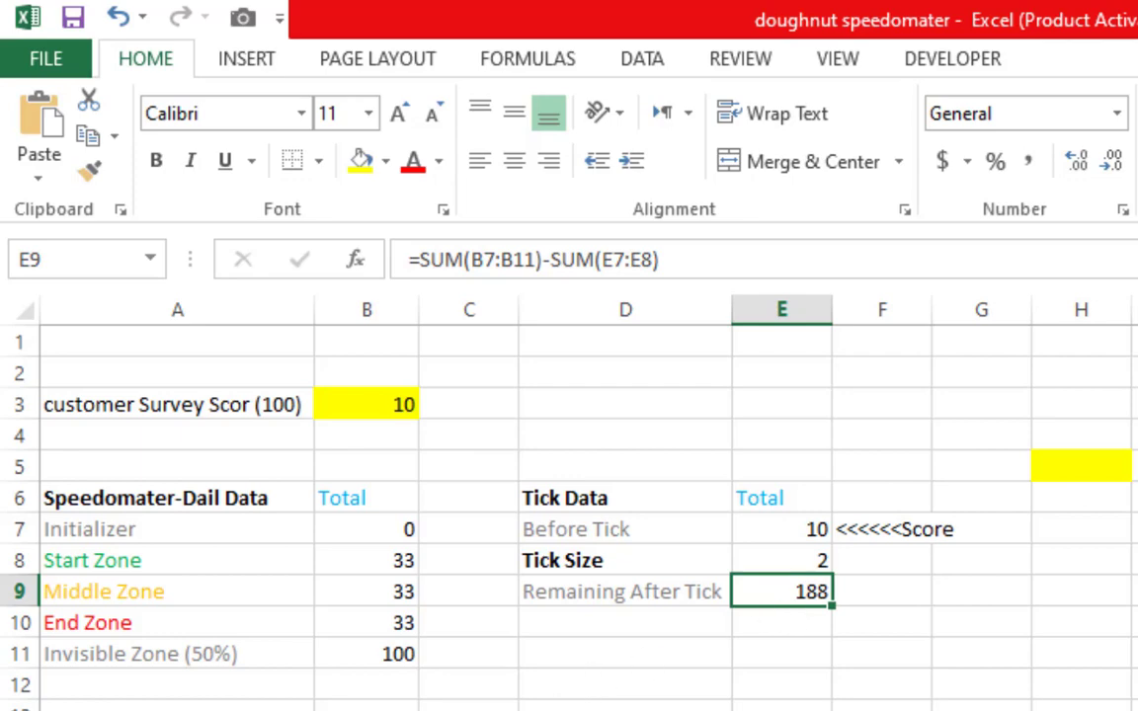
click(267, 428)
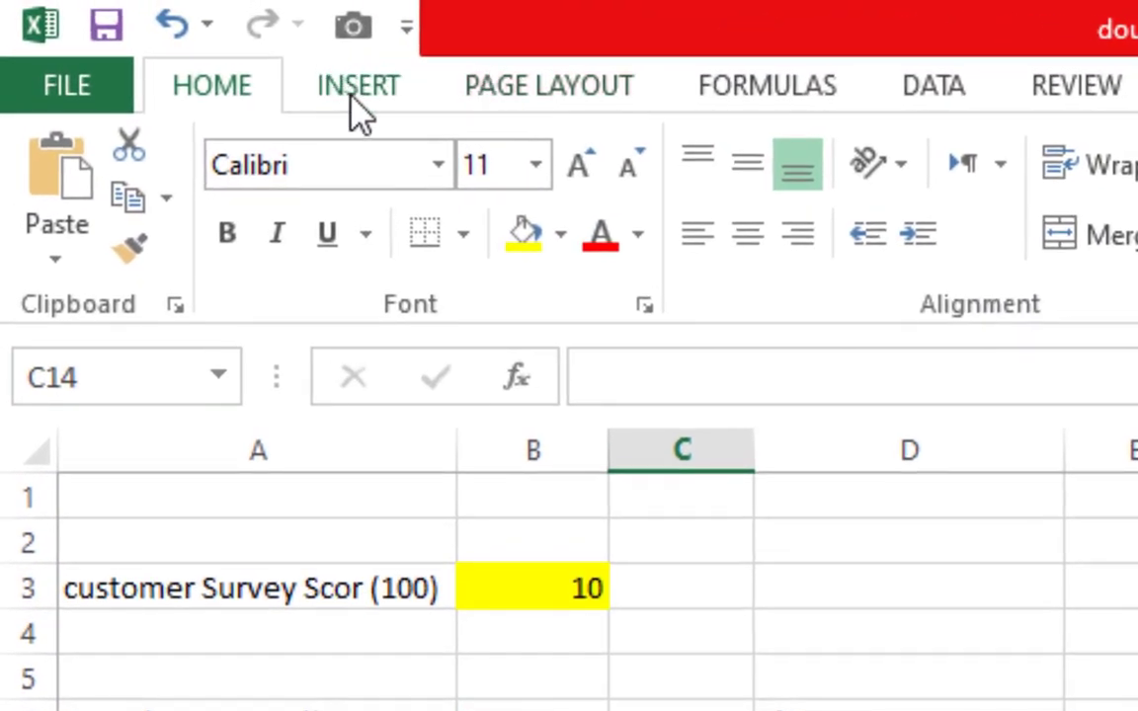
Insert a blank Doughnut chart and position it below the Tick Data table
click(354, 94)
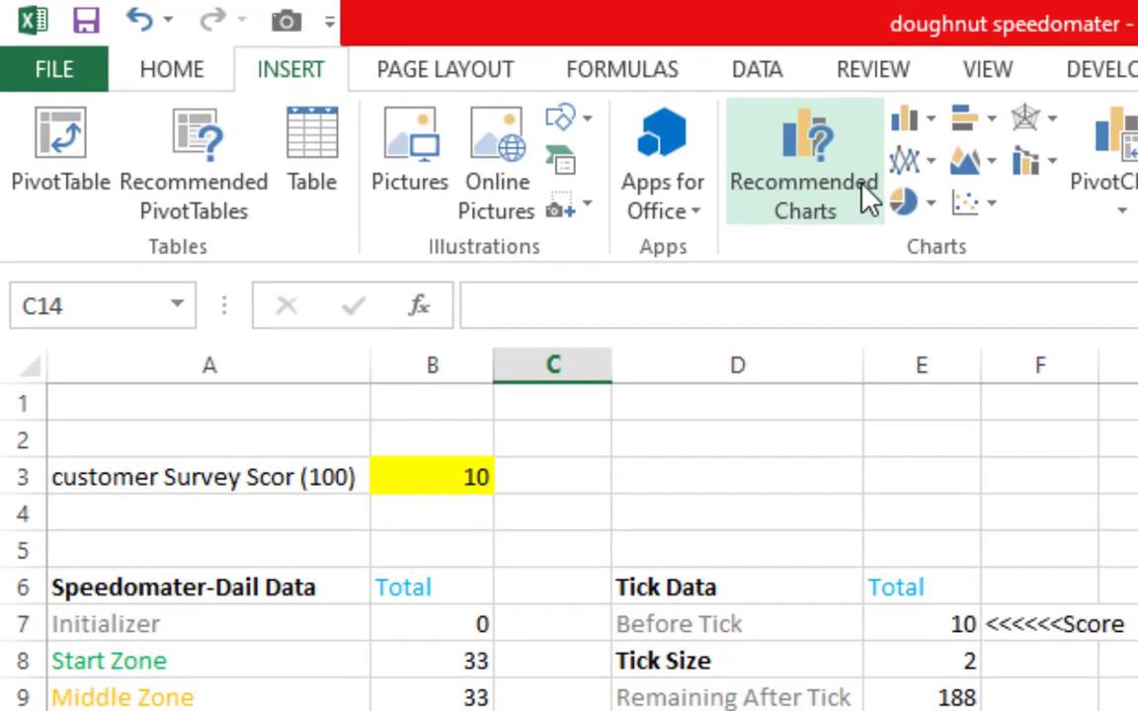
click(934, 205)
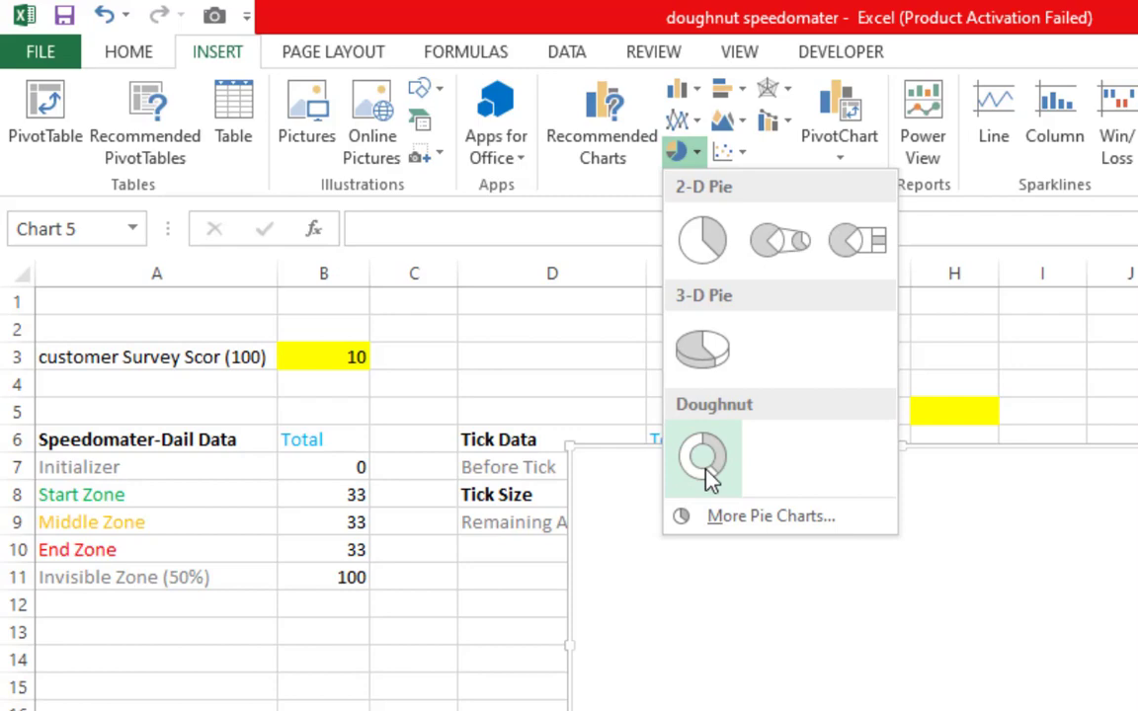
click(704, 474)
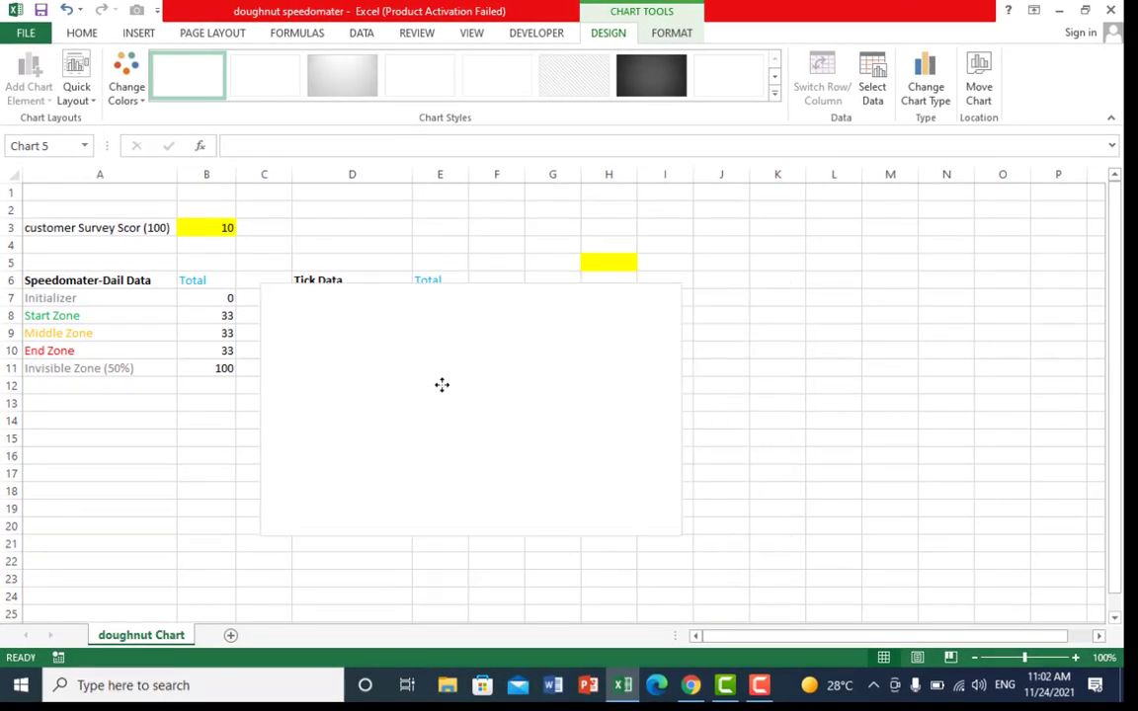
drag(518, 388, 403, 386)
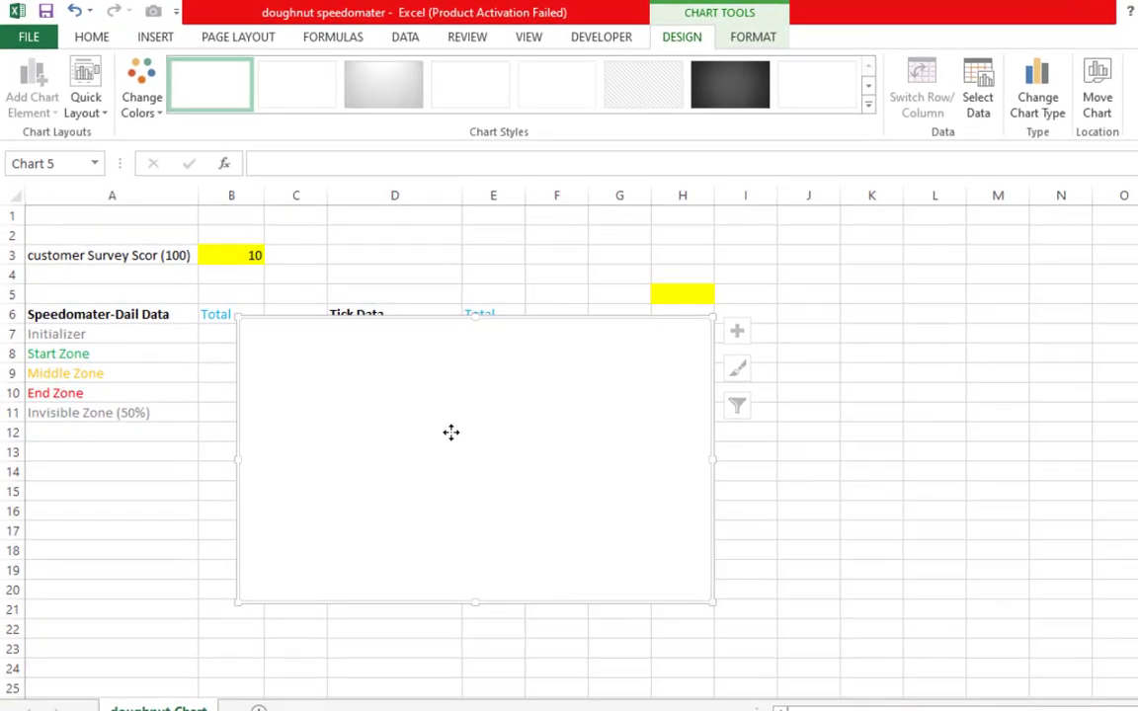
drag(451, 432, 536, 467)
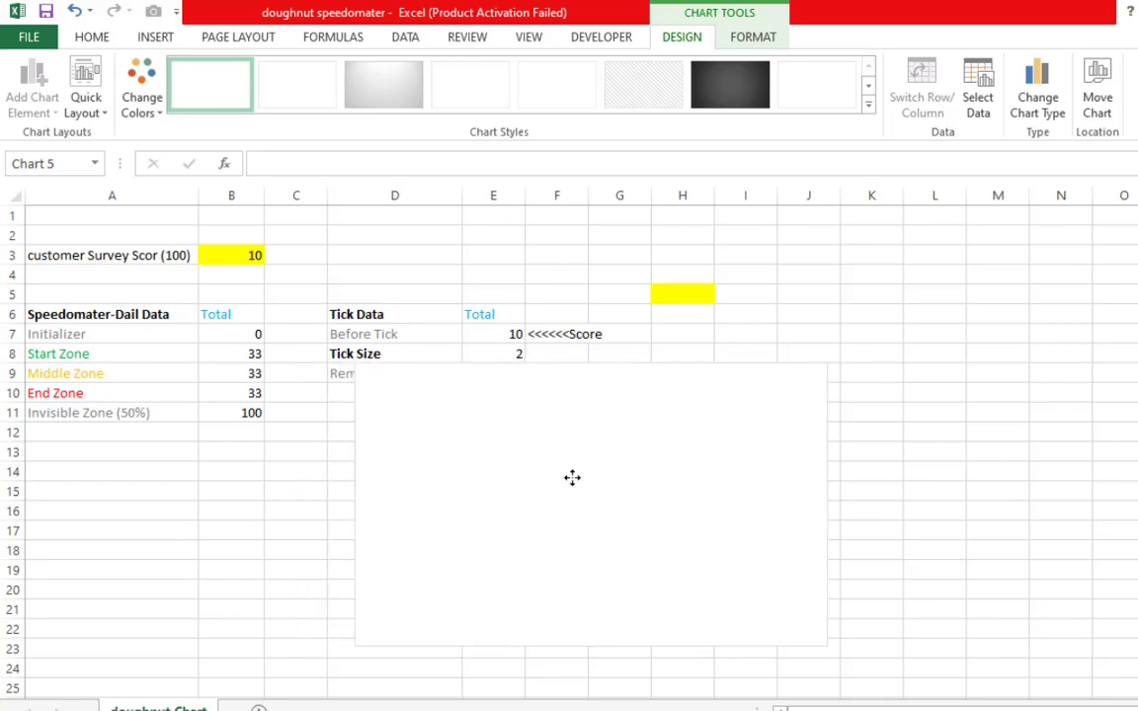
drag(536, 467, 586, 469)
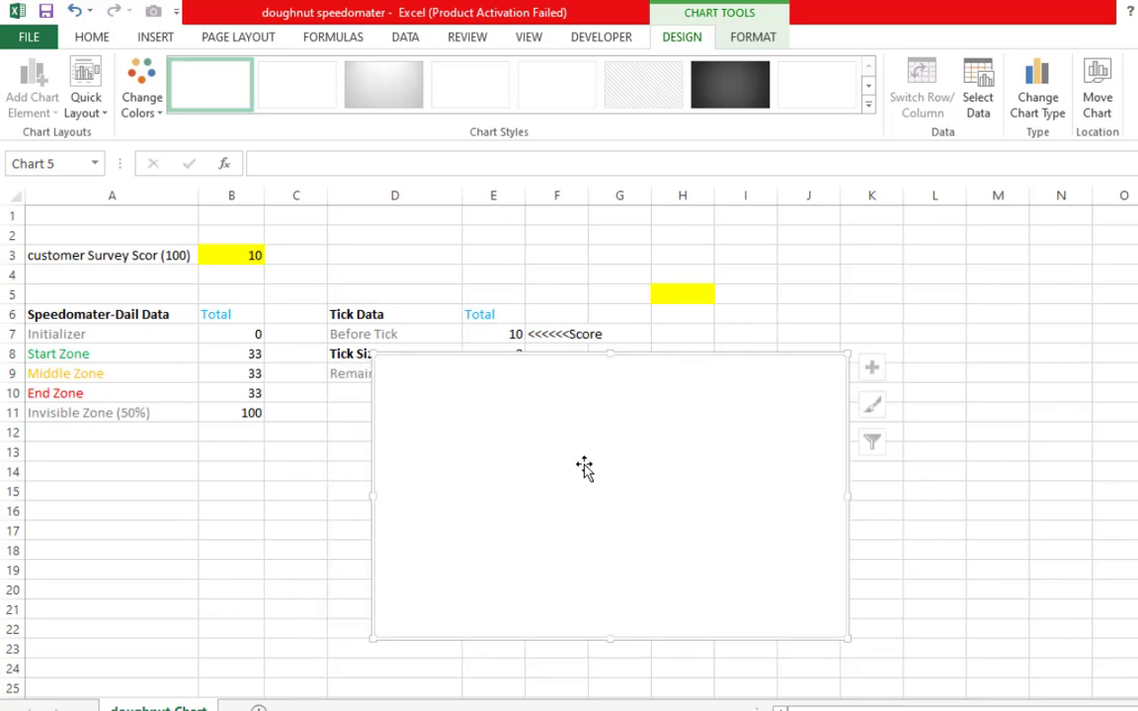
Add a series named Speedomater-Dail Data with values B7:B11 to the doughnut chart
right_click(584, 468)
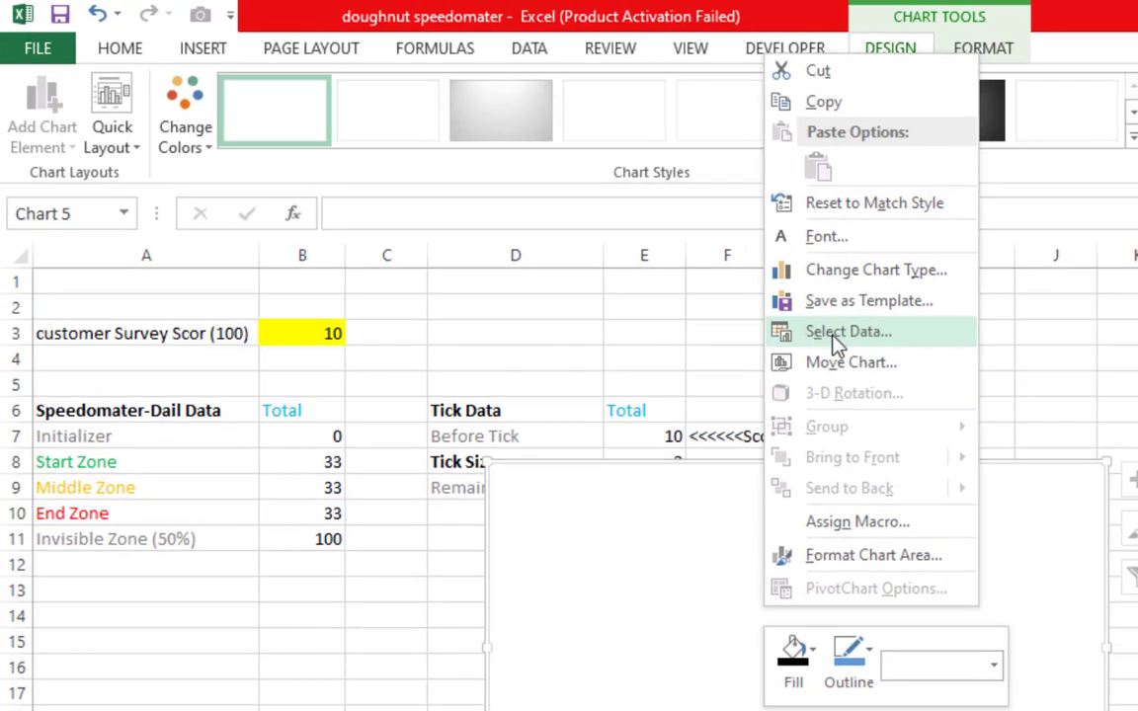
click(837, 334)
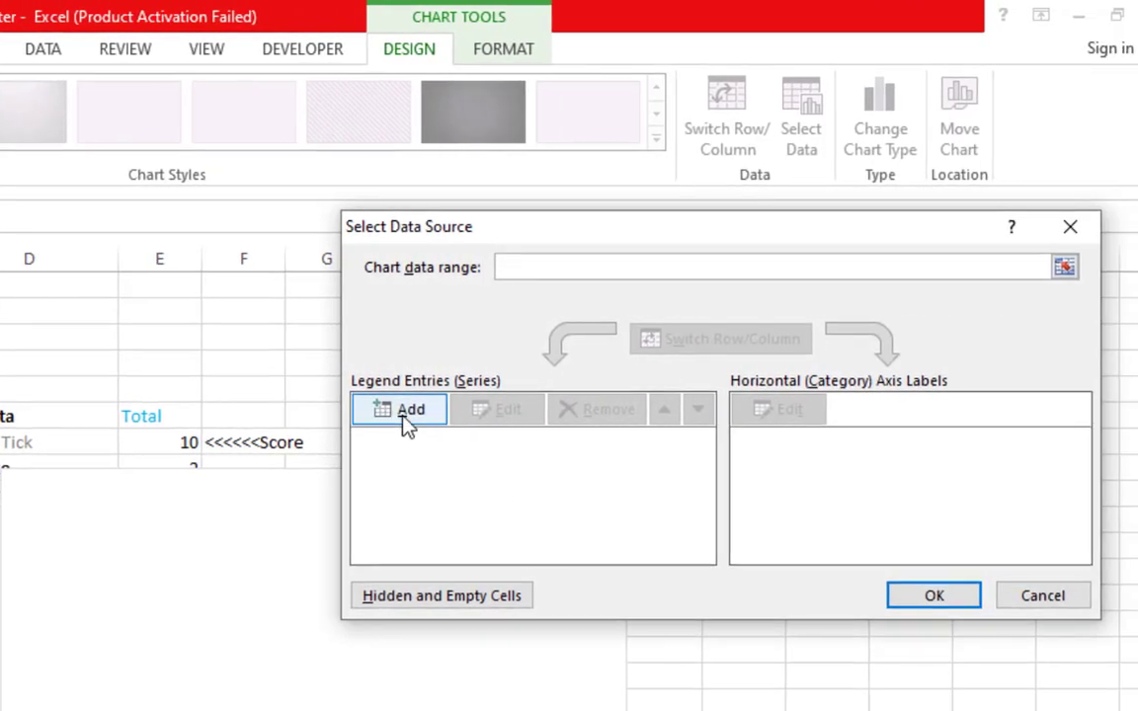
click(409, 413)
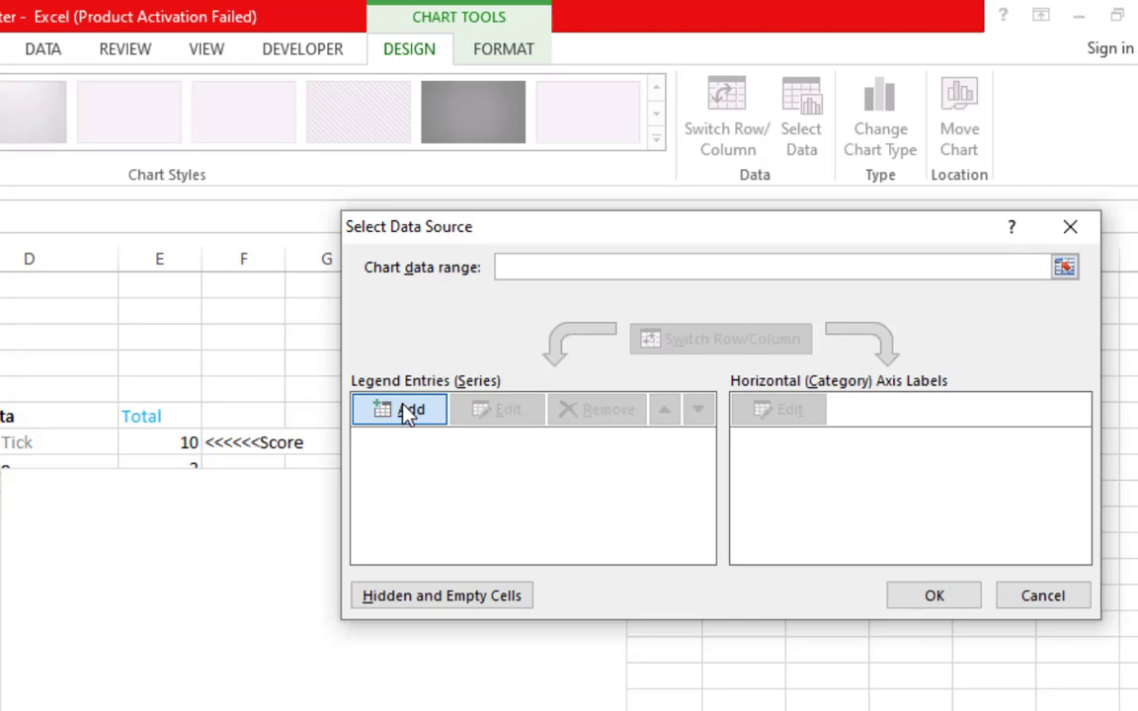
click(409, 413)
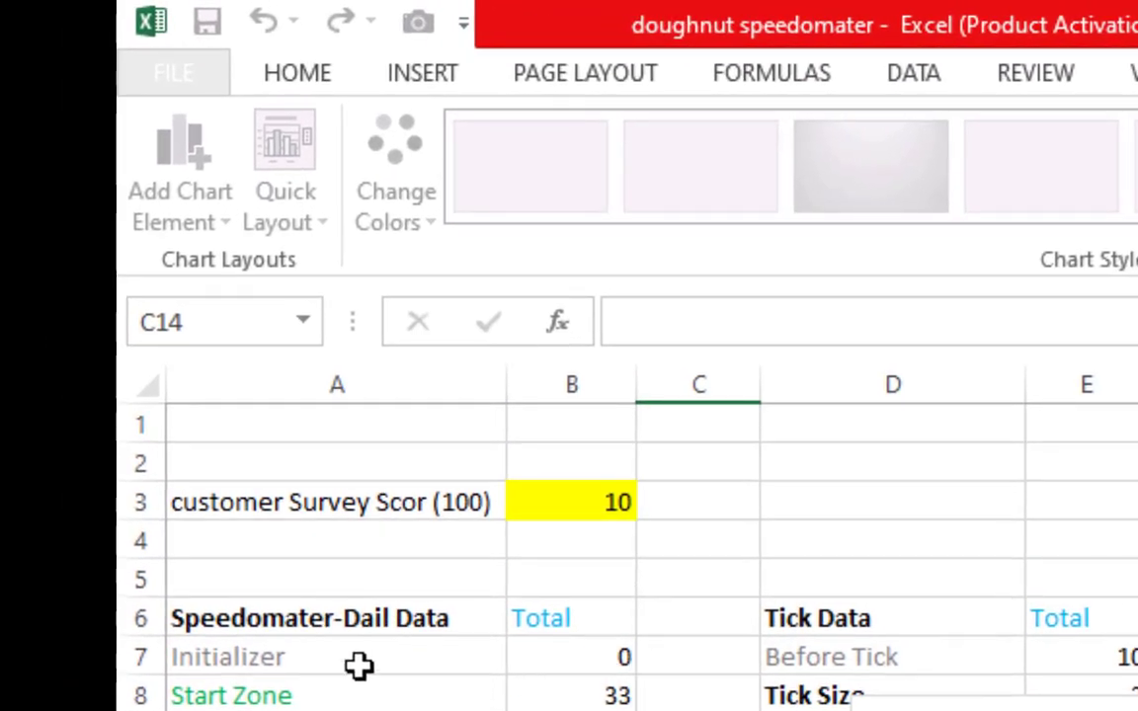
click(312, 629)
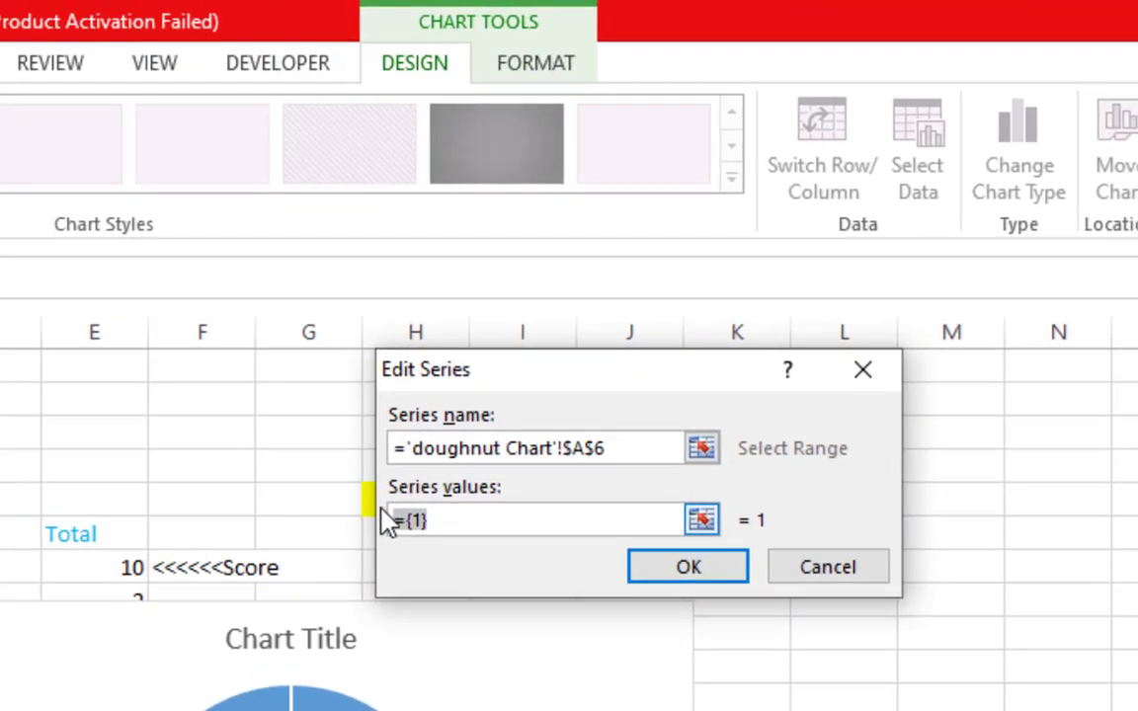
click(707, 298)
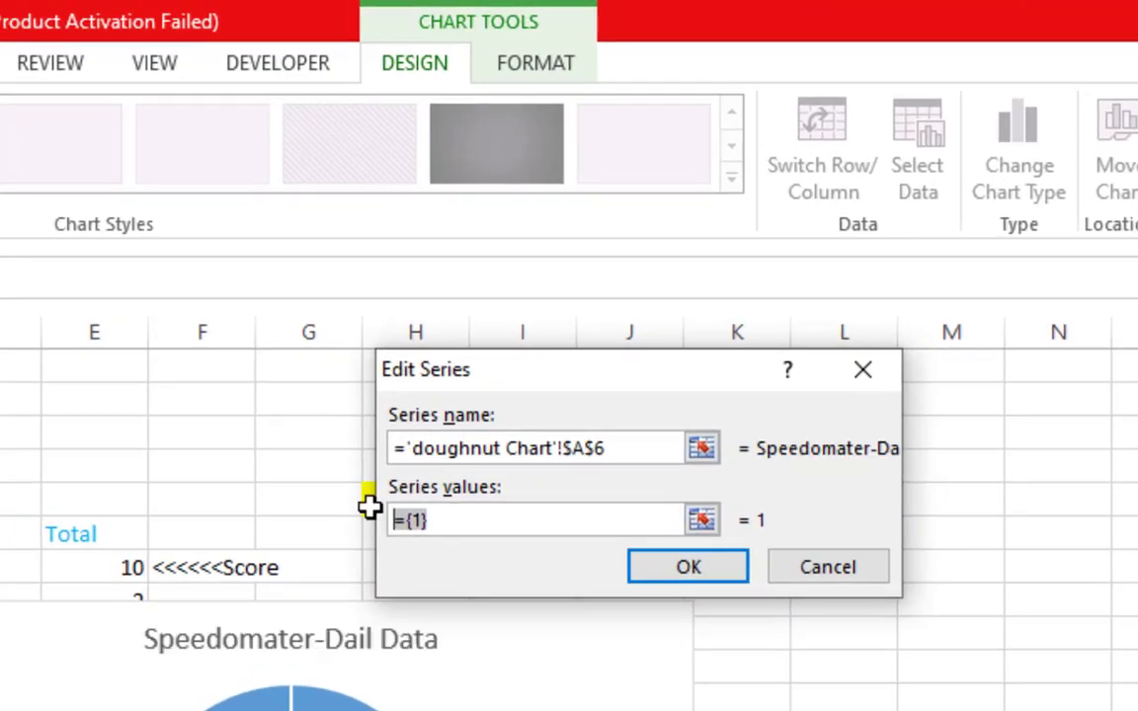
key(BackSpace)
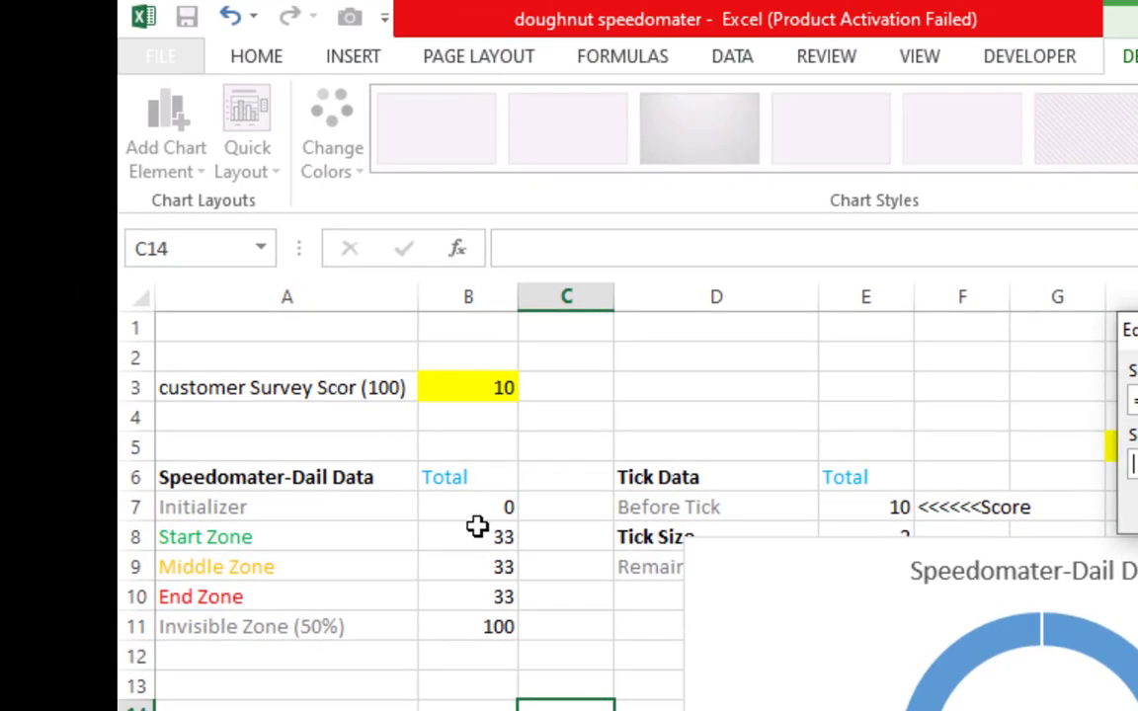
drag(488, 506, 488, 617)
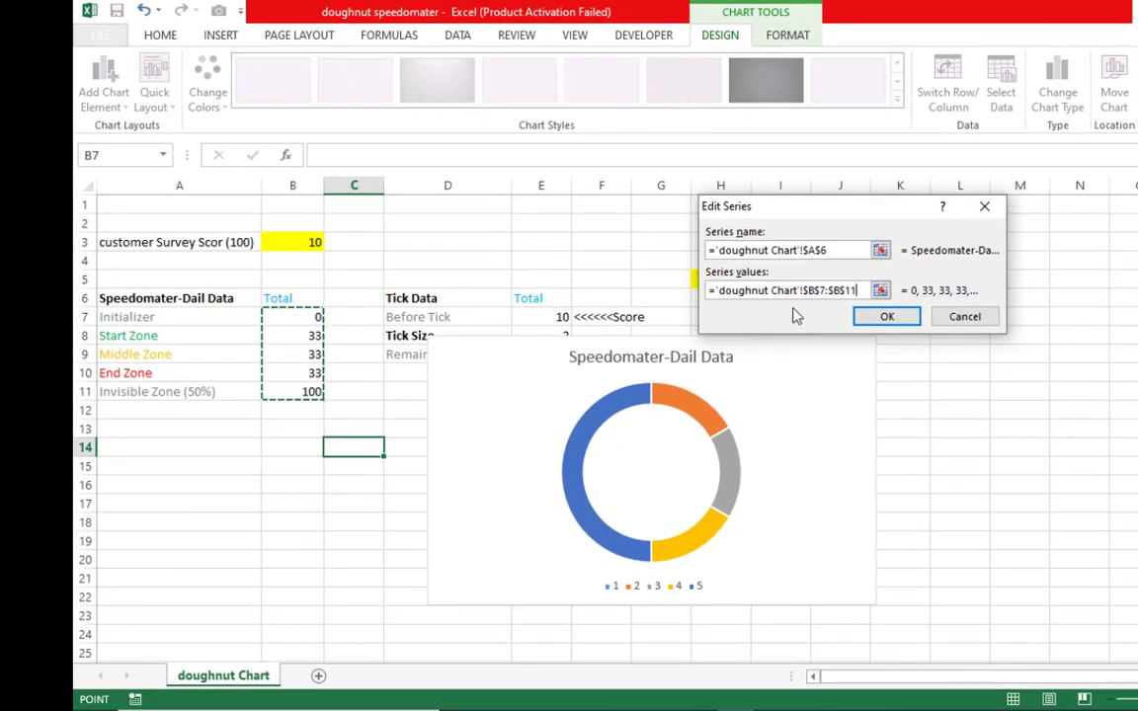
click(905, 319)
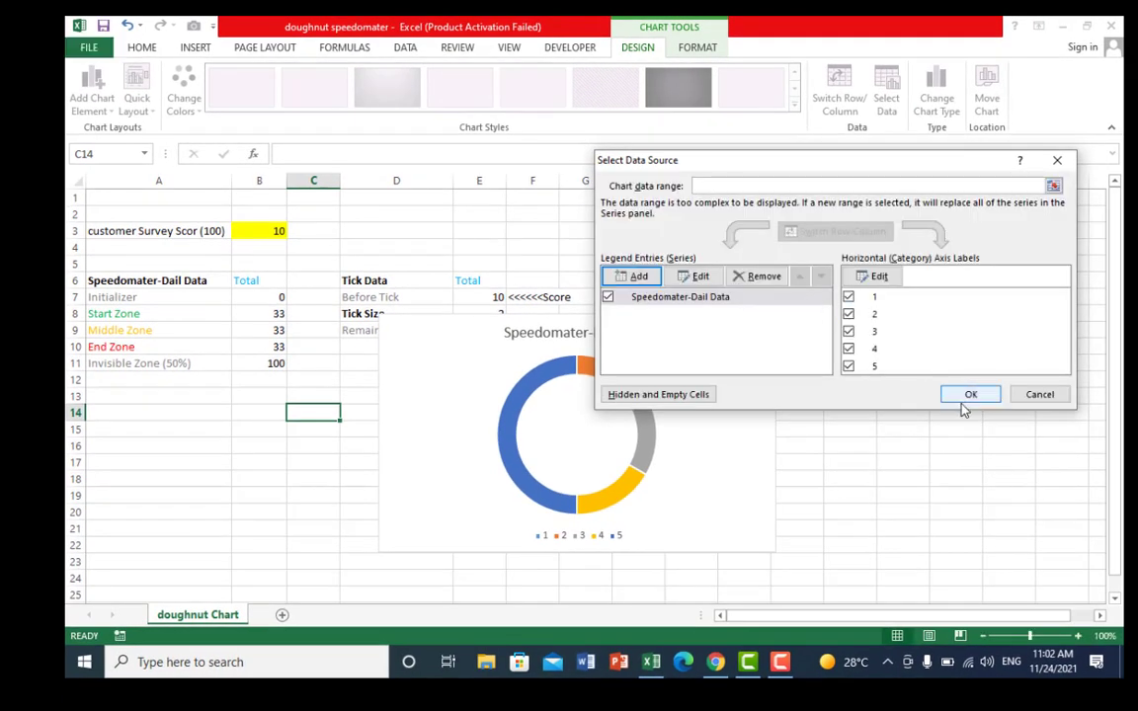
click(968, 396)
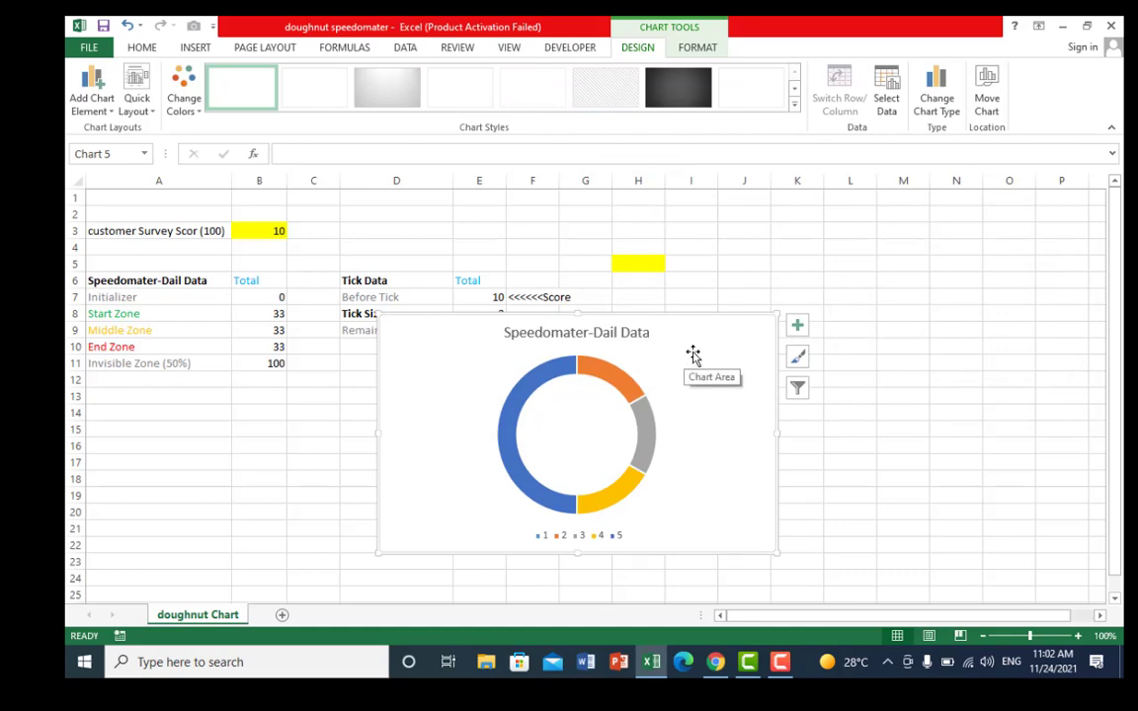
Drag the doughnut chart left over the data table and open the doughnut series' context menu
drag(692, 356, 504, 380)
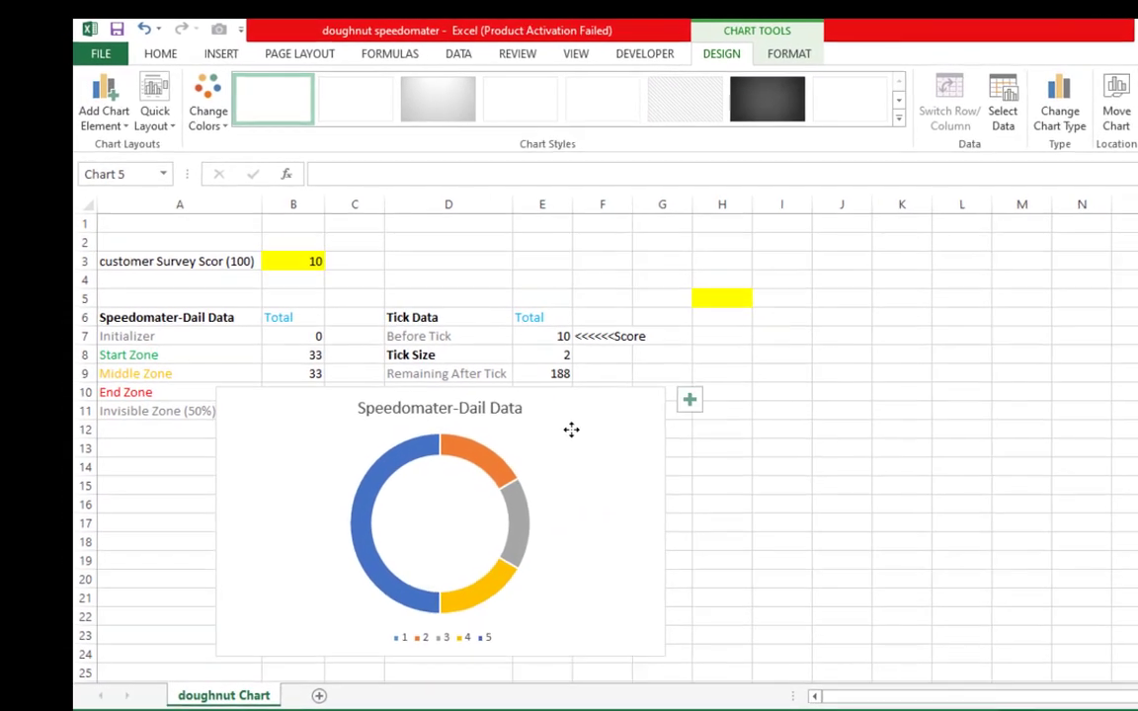
mouse_move(403, 466)
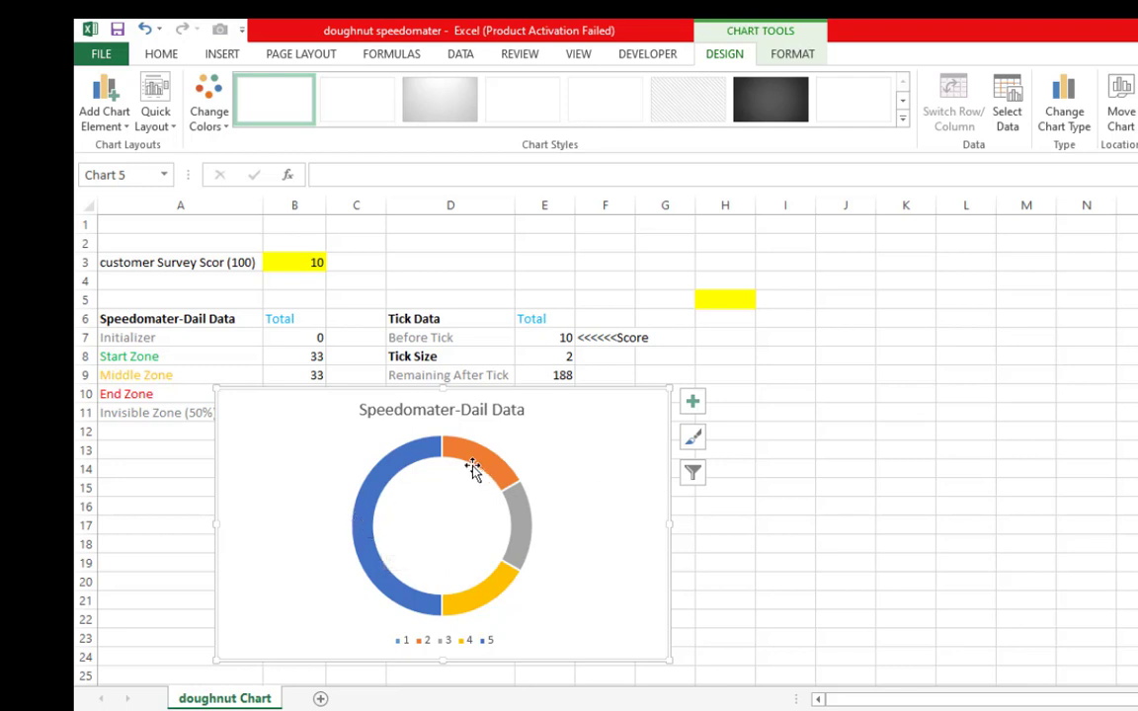
mouse_move(447, 452)
right_click(365, 527)
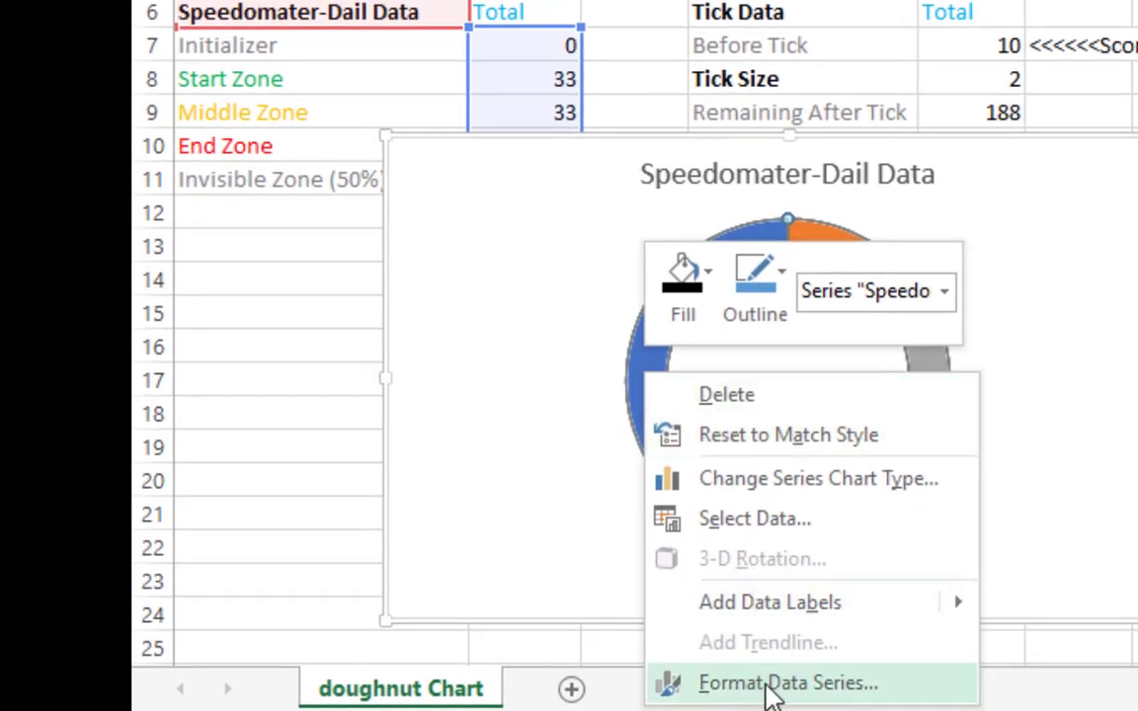
Set the series' Angle of first slice to 270° and select individual slices
click(771, 684)
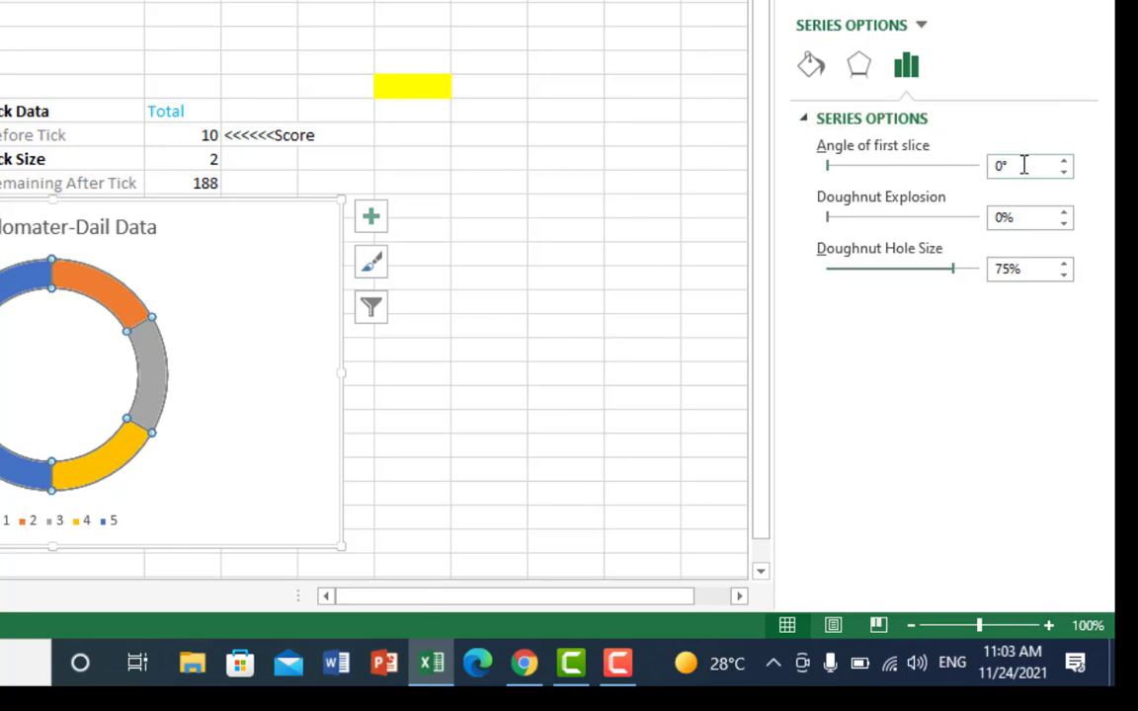
drag(1024, 165, 976, 173)
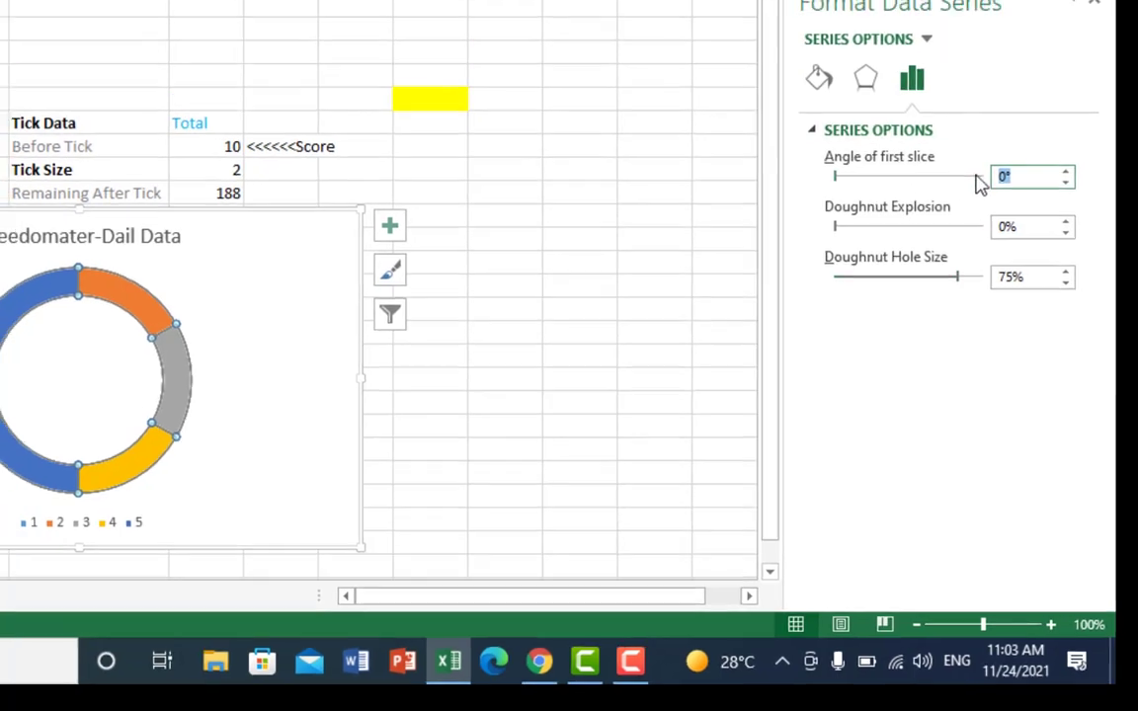
text(27)
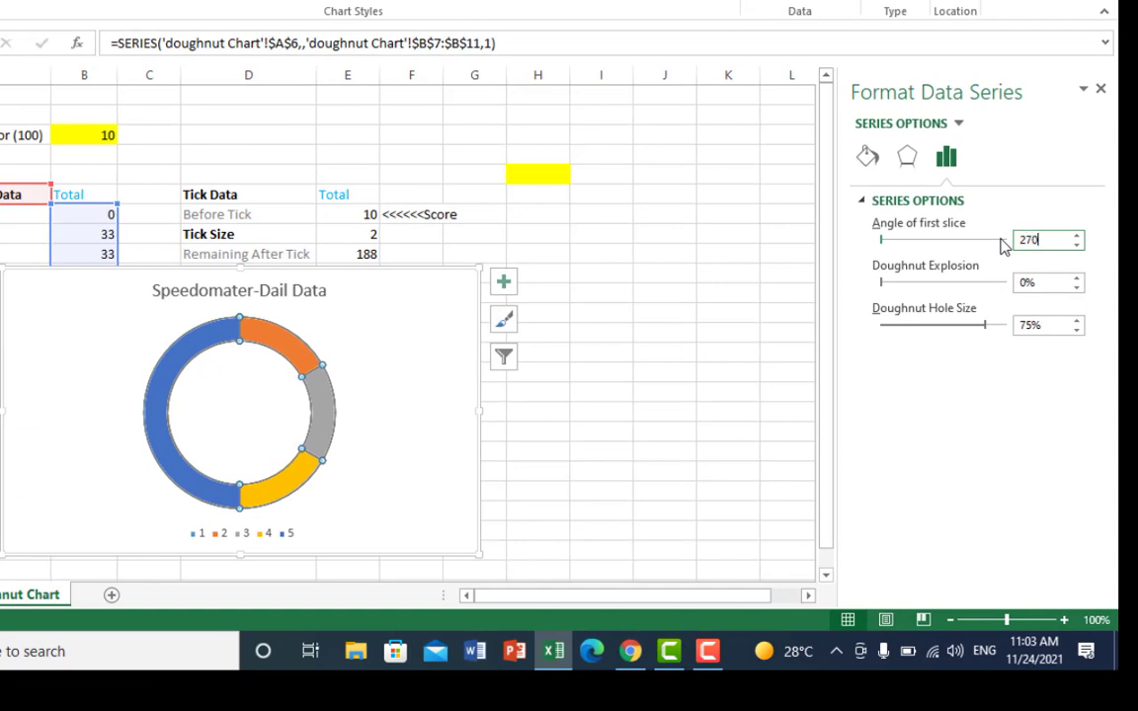
key(Return)
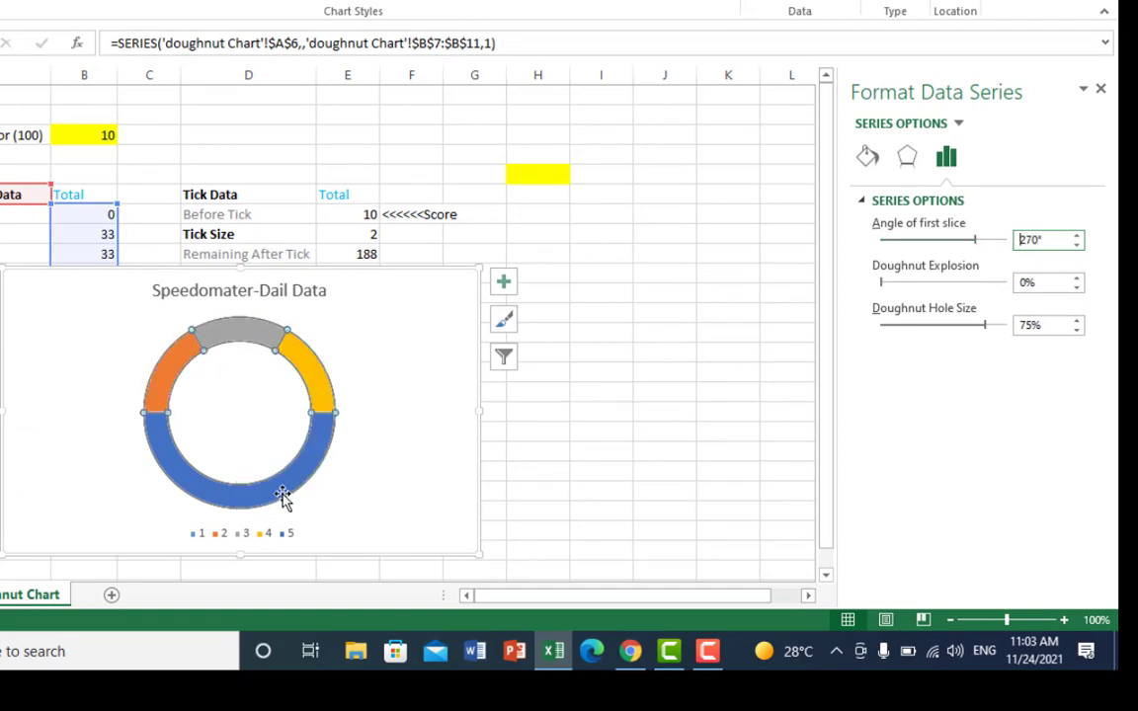
mouse_move(281, 485)
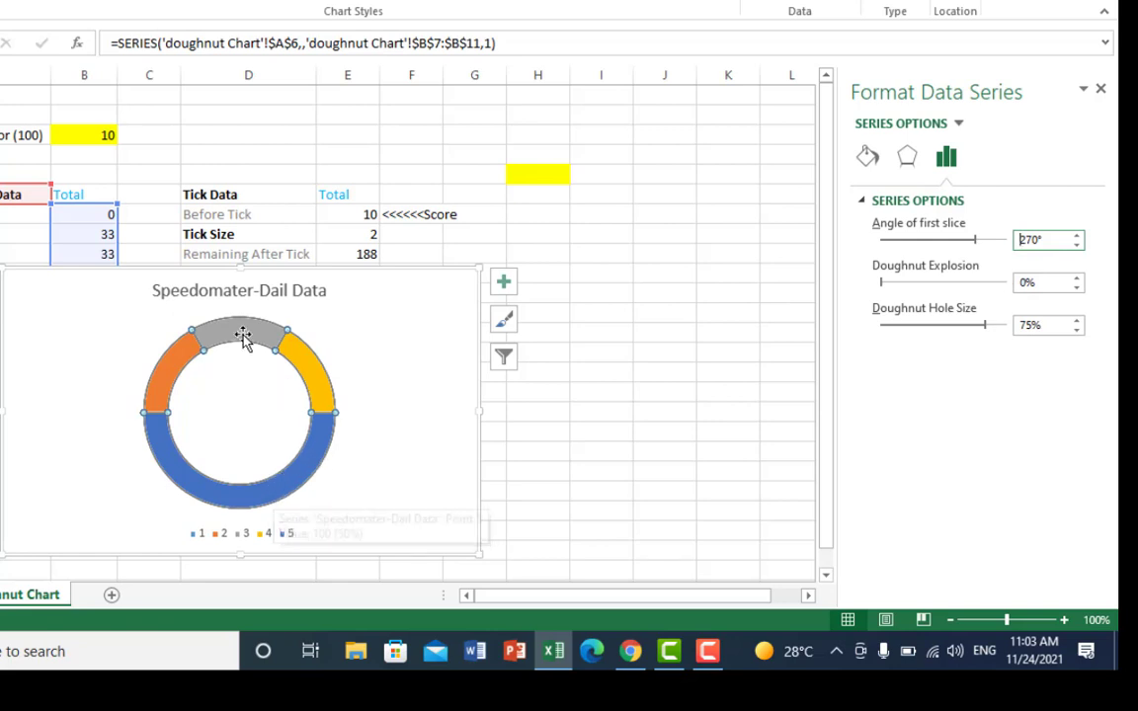
click(184, 358)
click(237, 331)
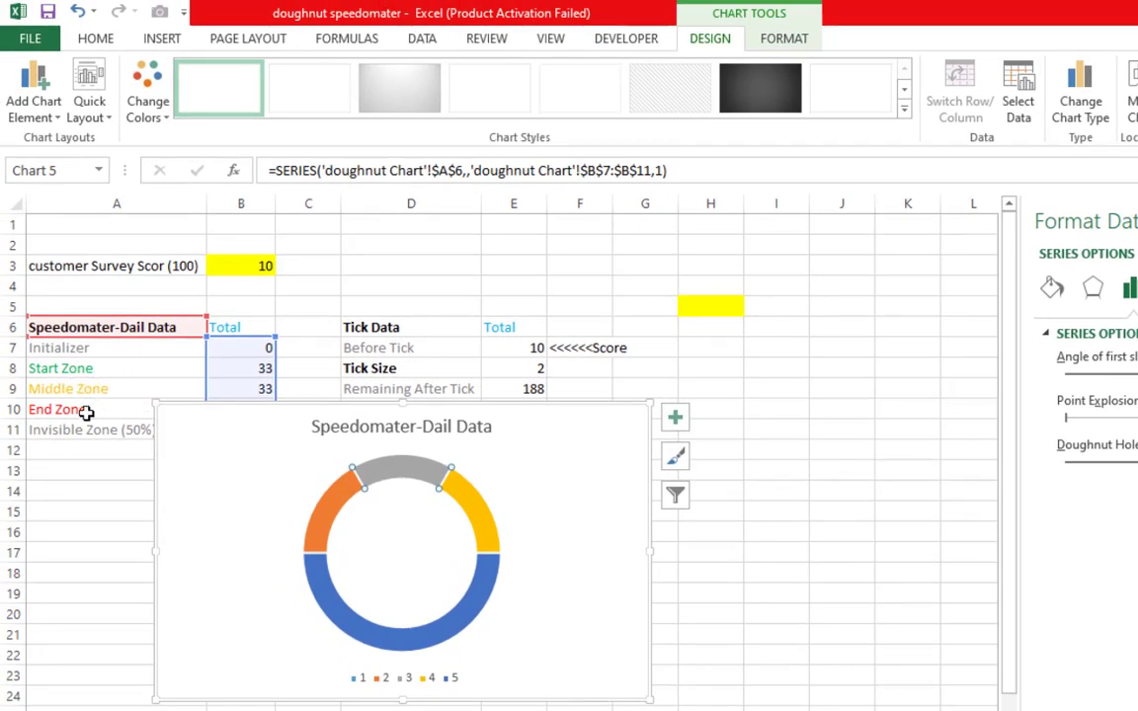
Set the blue bottom-half slice to No Fill
click(324, 588)
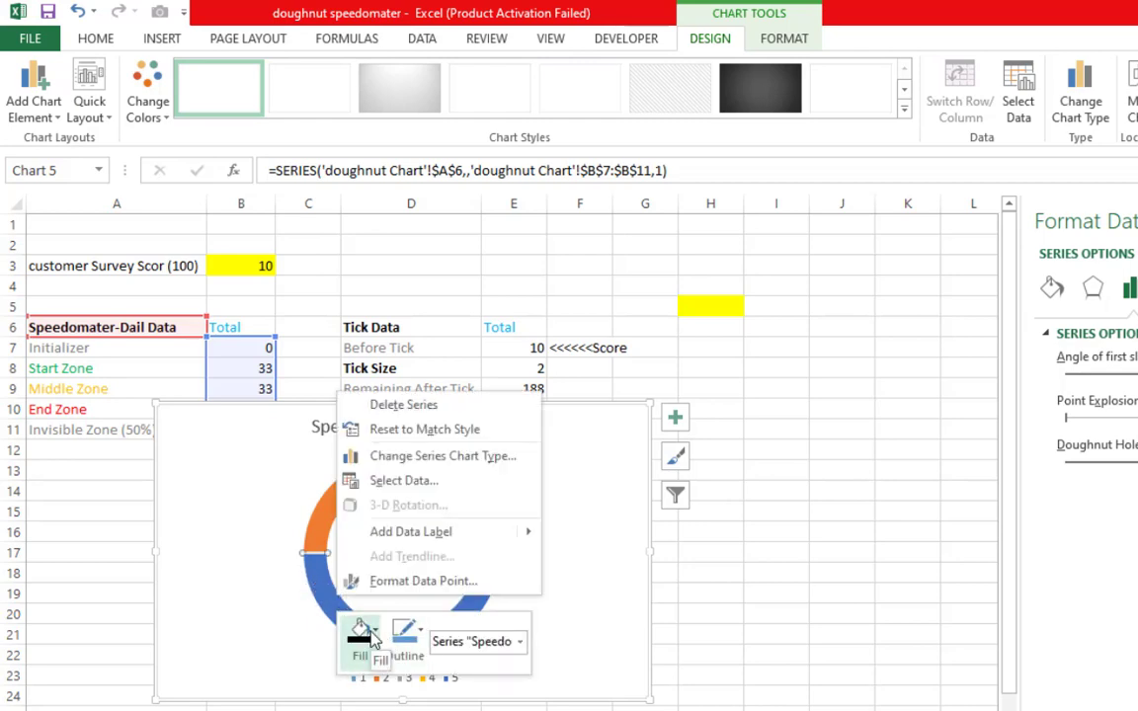
click(369, 635)
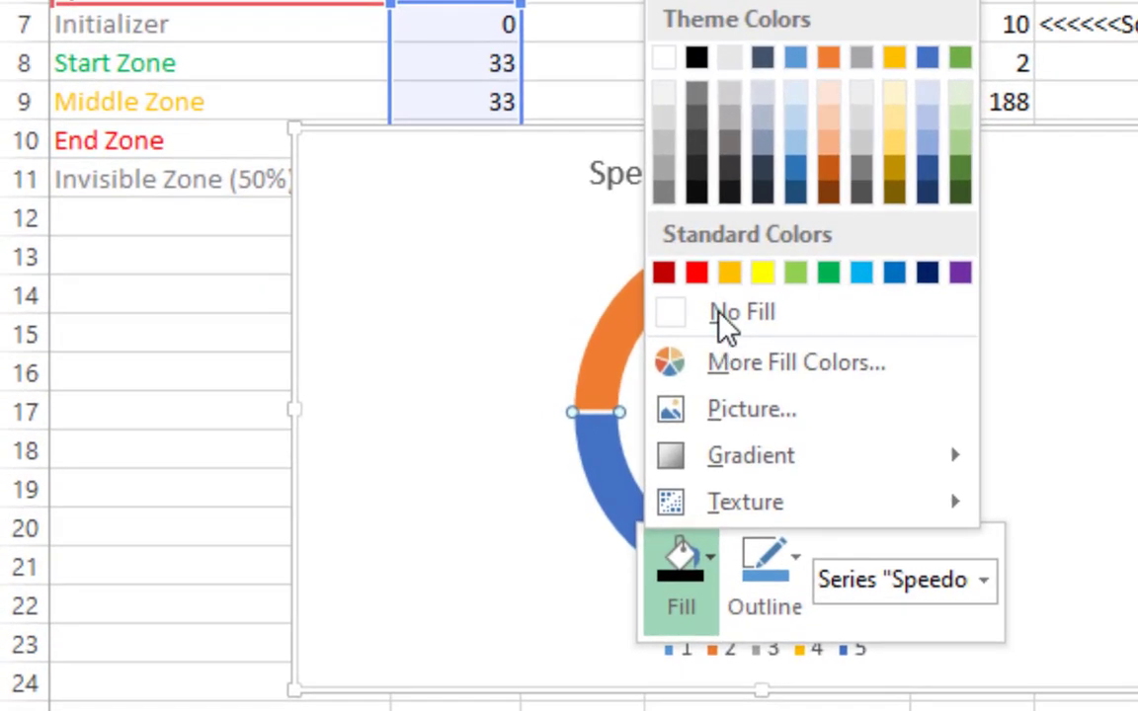
click(624, 364)
Fill the start-zone slice Light Green and the middle-zone slice amber (Gold)
click(630, 329)
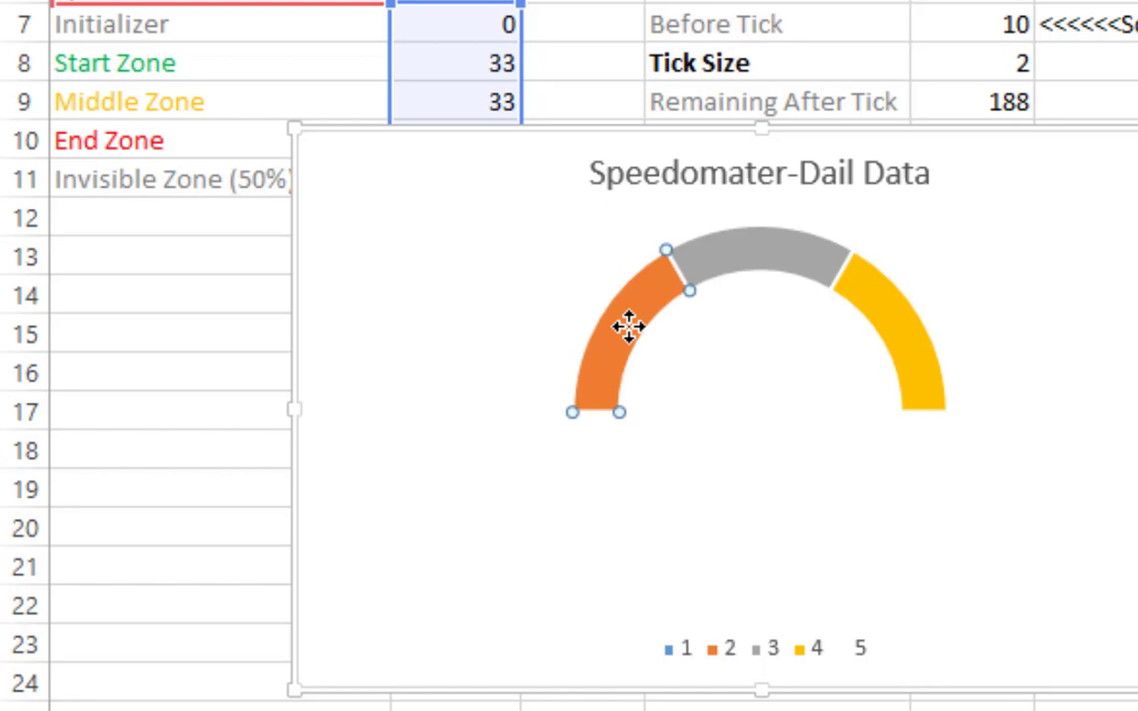
right_click(629, 333)
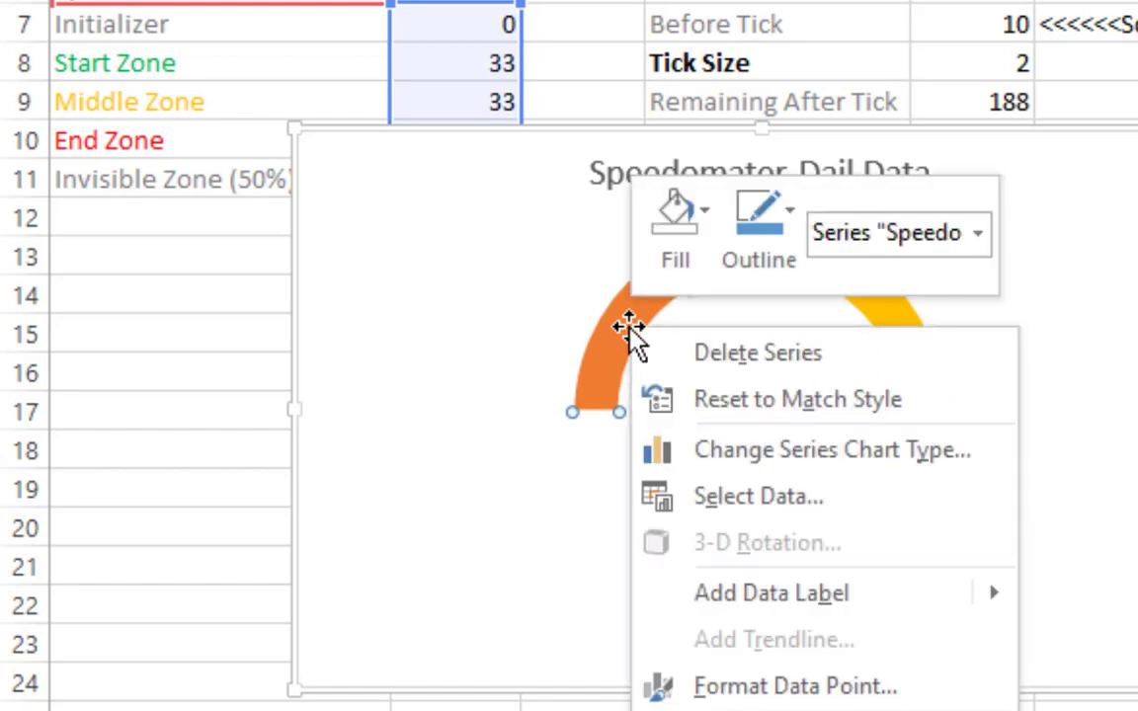
click(691, 209)
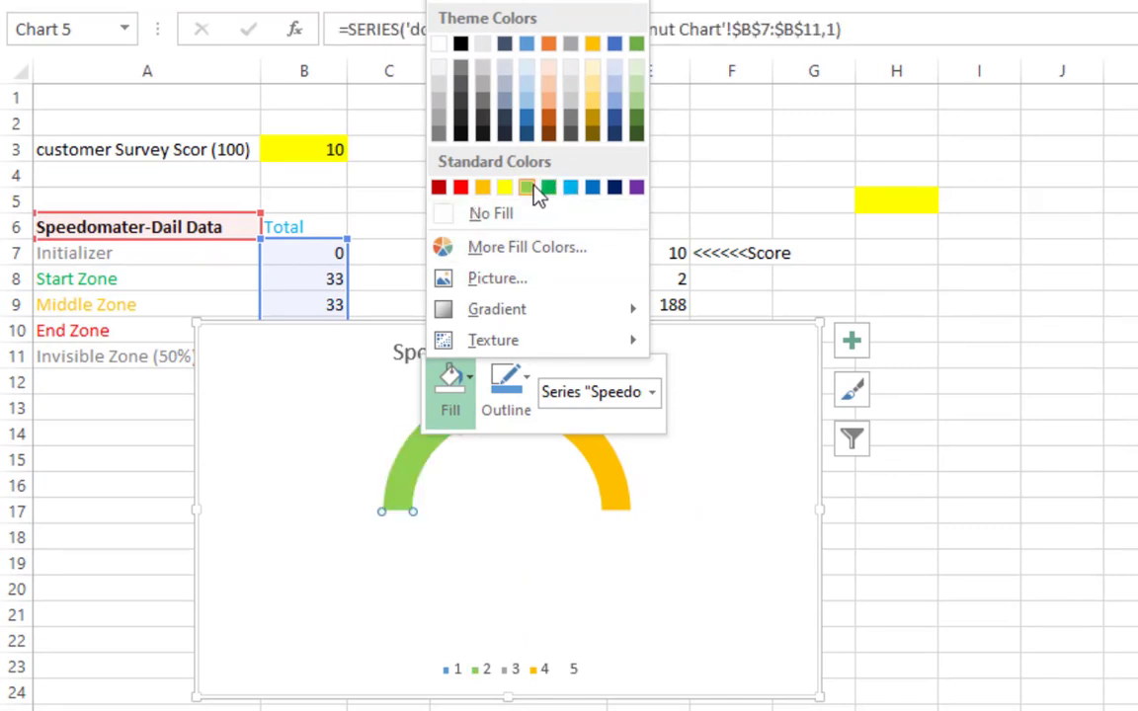
click(536, 190)
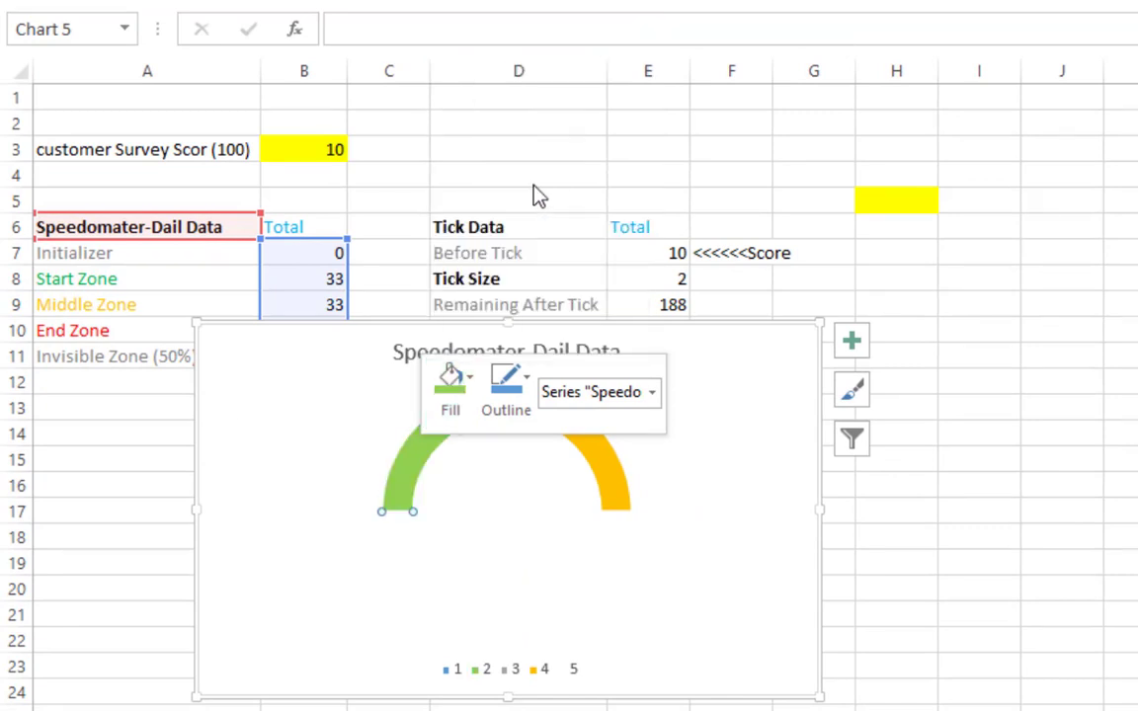
click(492, 400)
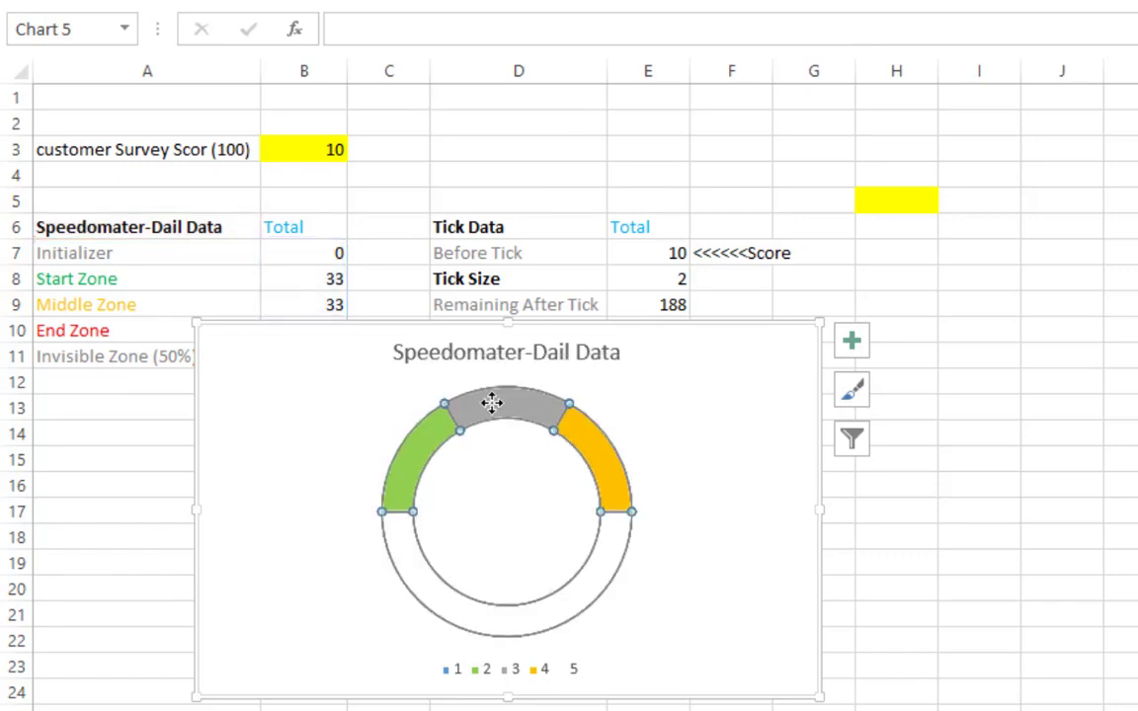
click(492, 403)
right_click(492, 405)
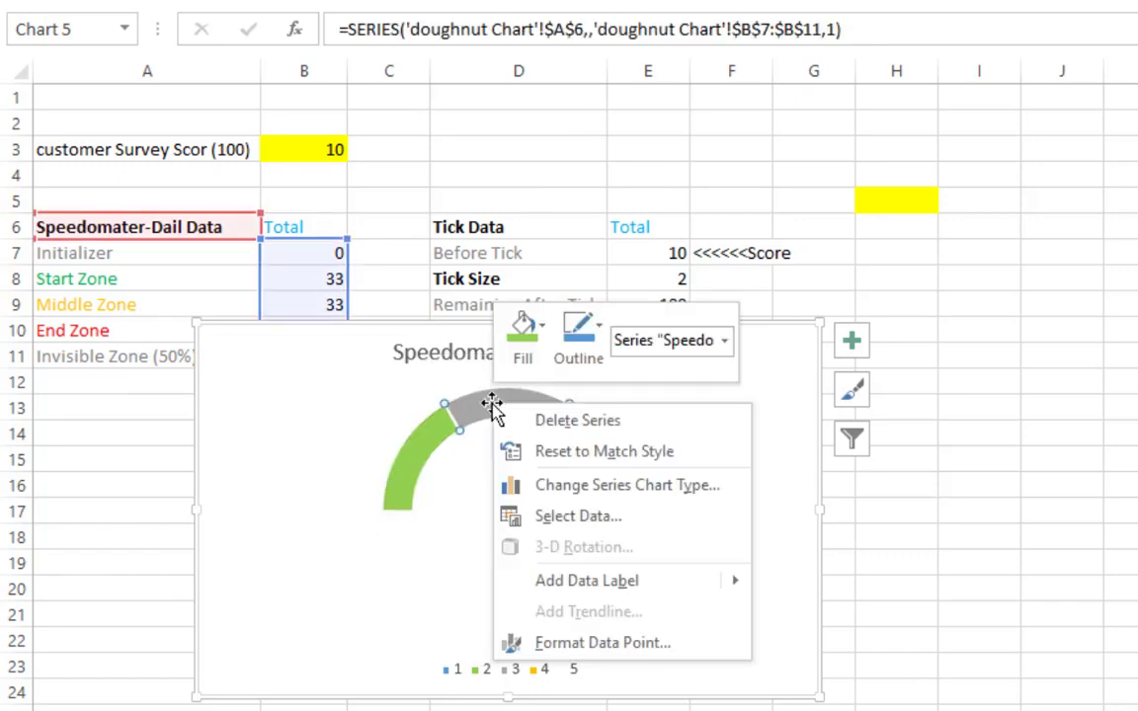
click(548, 333)
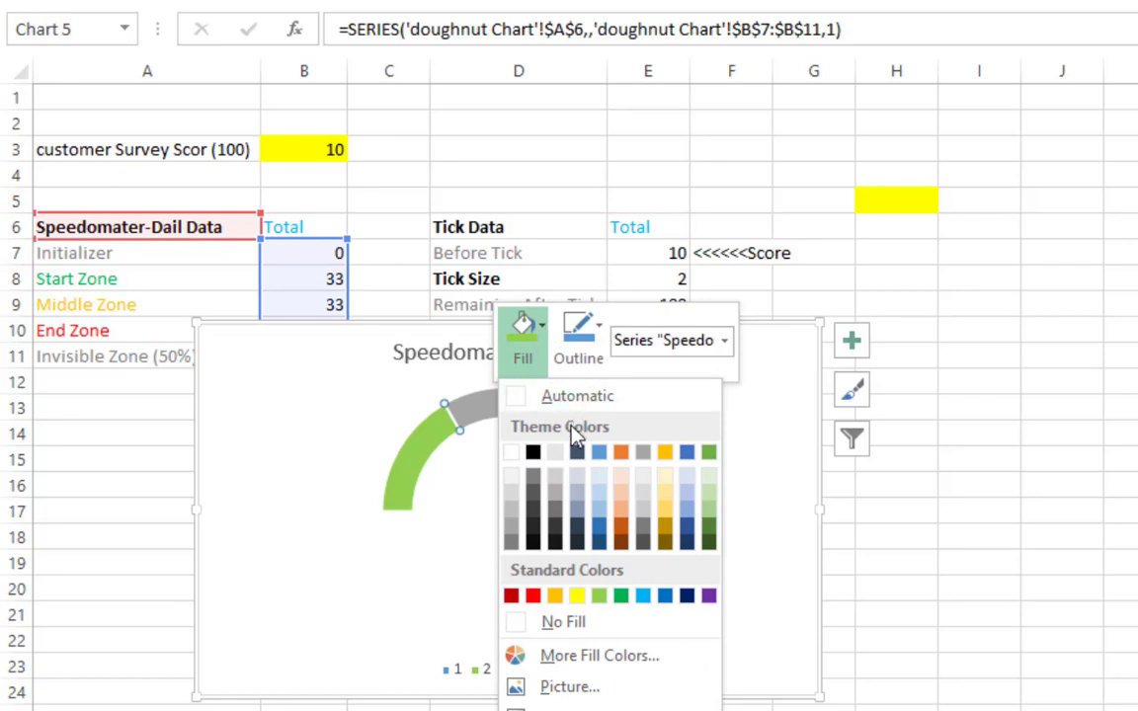
click(555, 595)
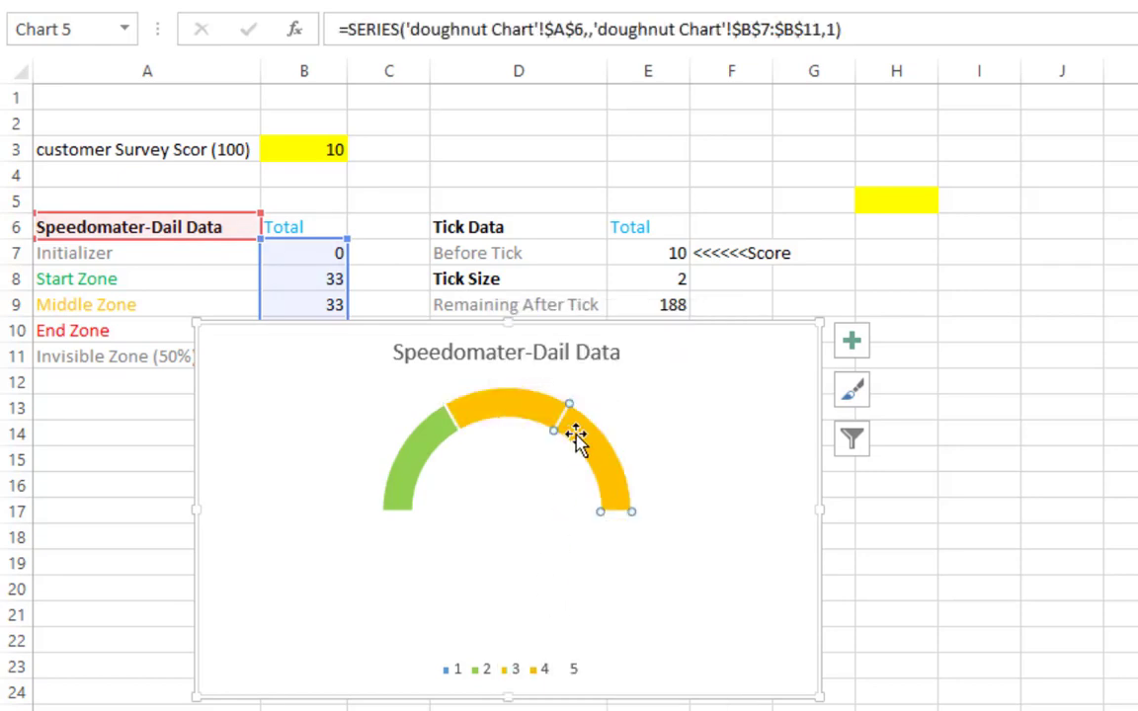
Fill the end-zone slice Red and deselect it
right_click(578, 435)
click(611, 367)
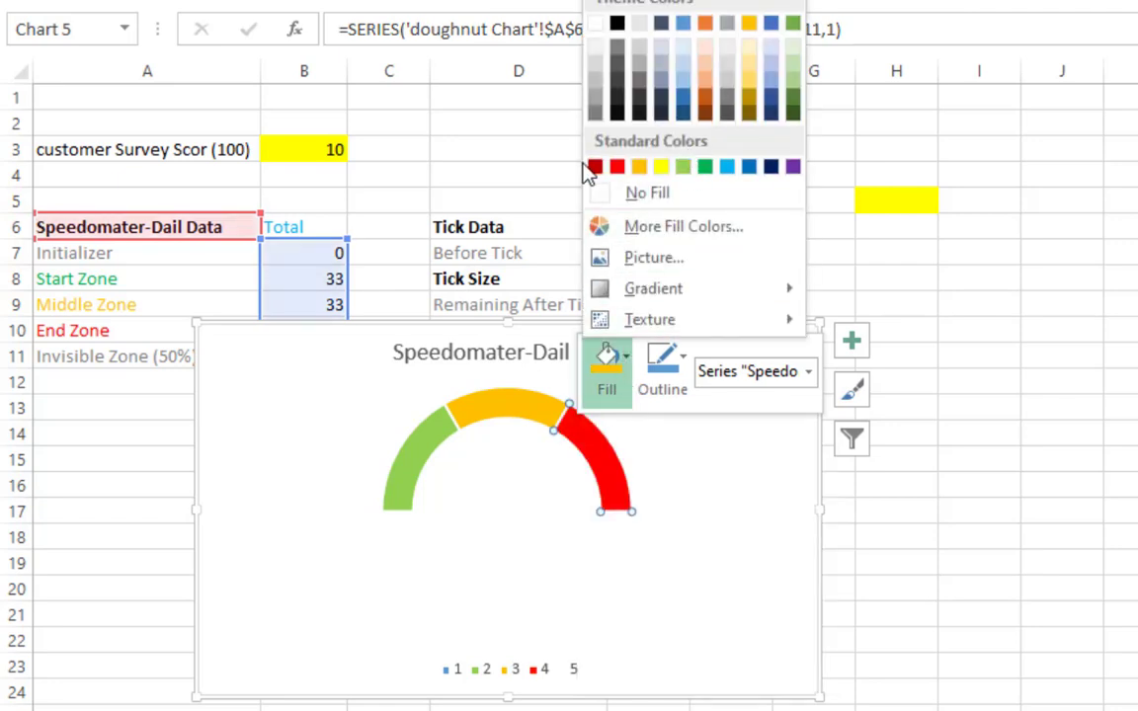
click(617, 166)
click(518, 516)
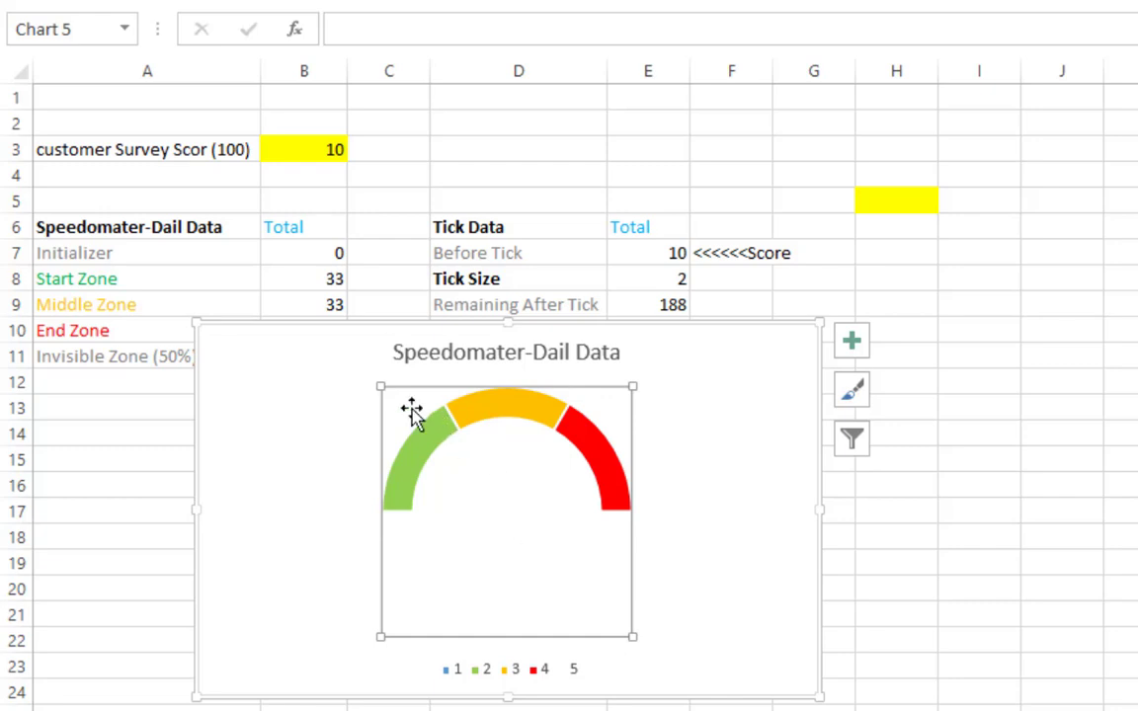
Nudge the gauge chart down-right to uncover row 10, reviewing Select Data without changes
drag(327, 354, 357, 384)
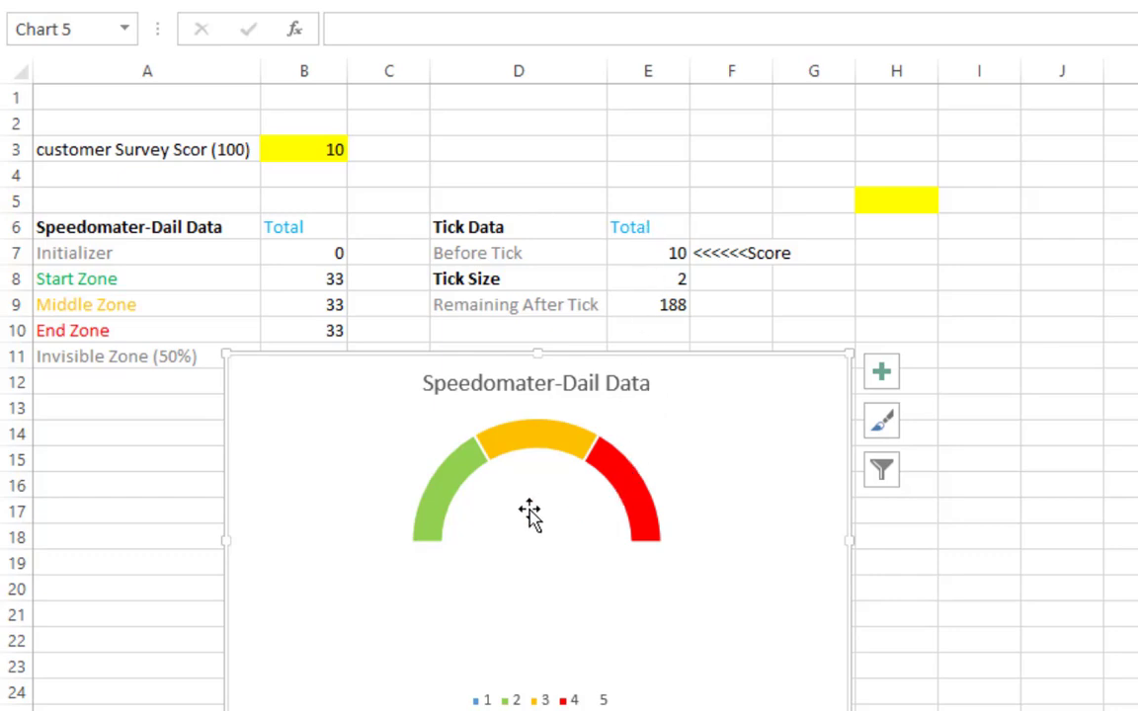
right_click(371, 461)
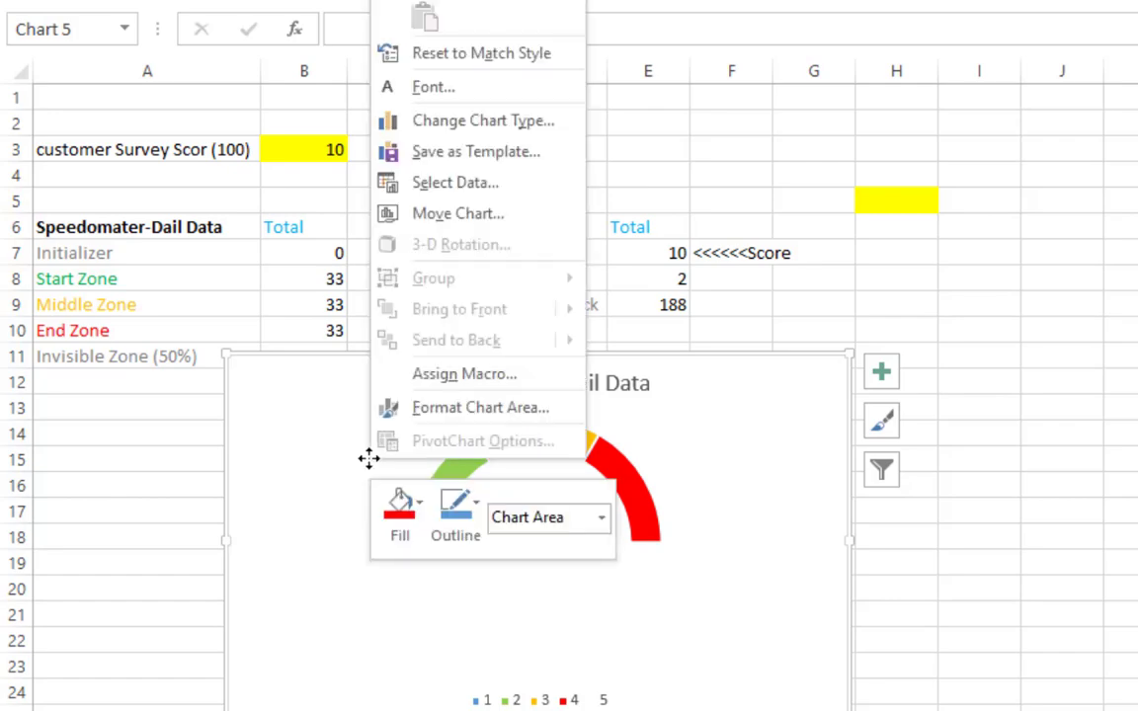
click(453, 189)
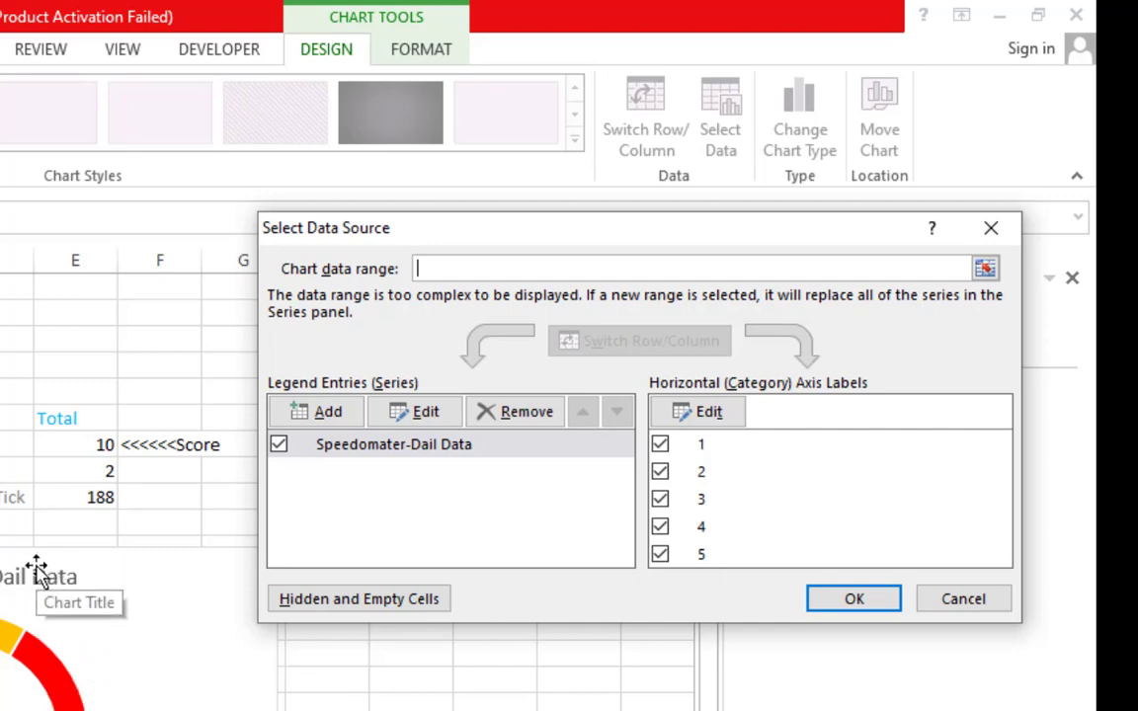
click(963, 600)
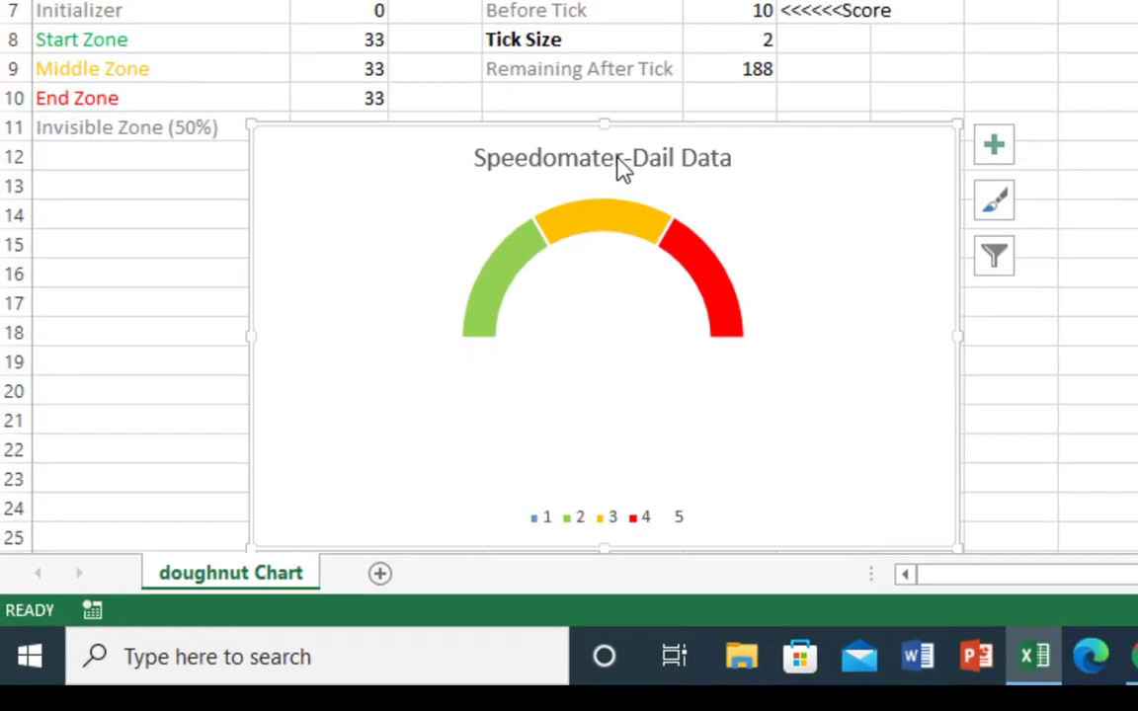
click(623, 153)
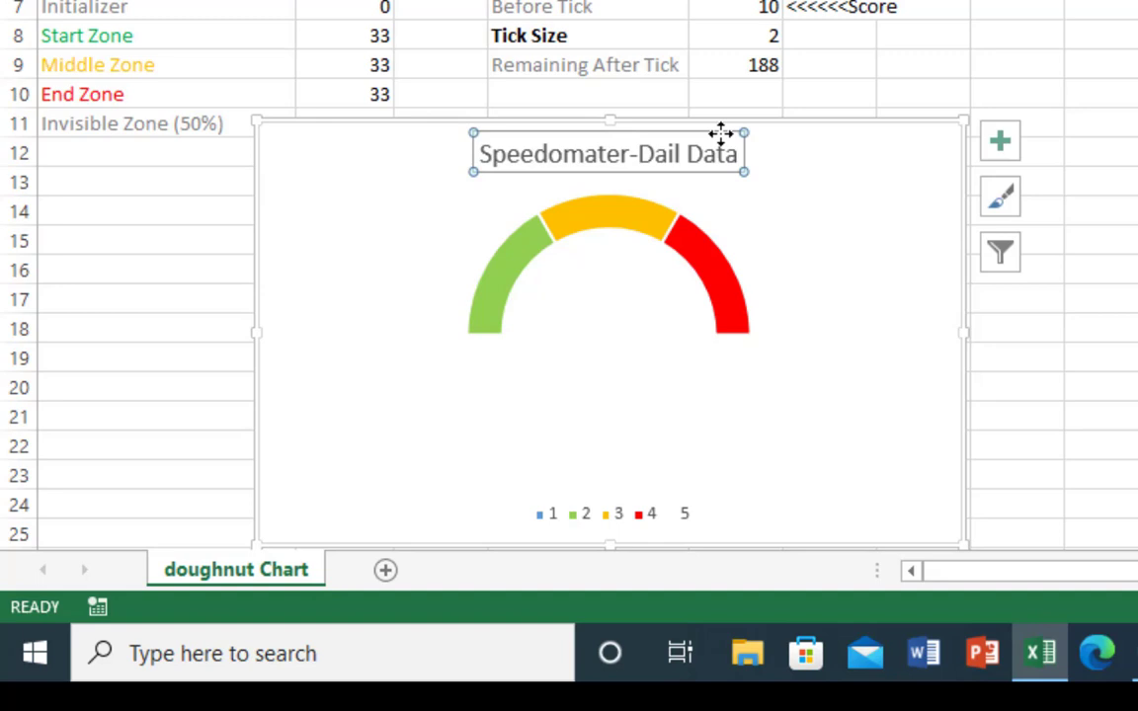
Delete the chart title and the legend
key(Delete)
click(601, 506)
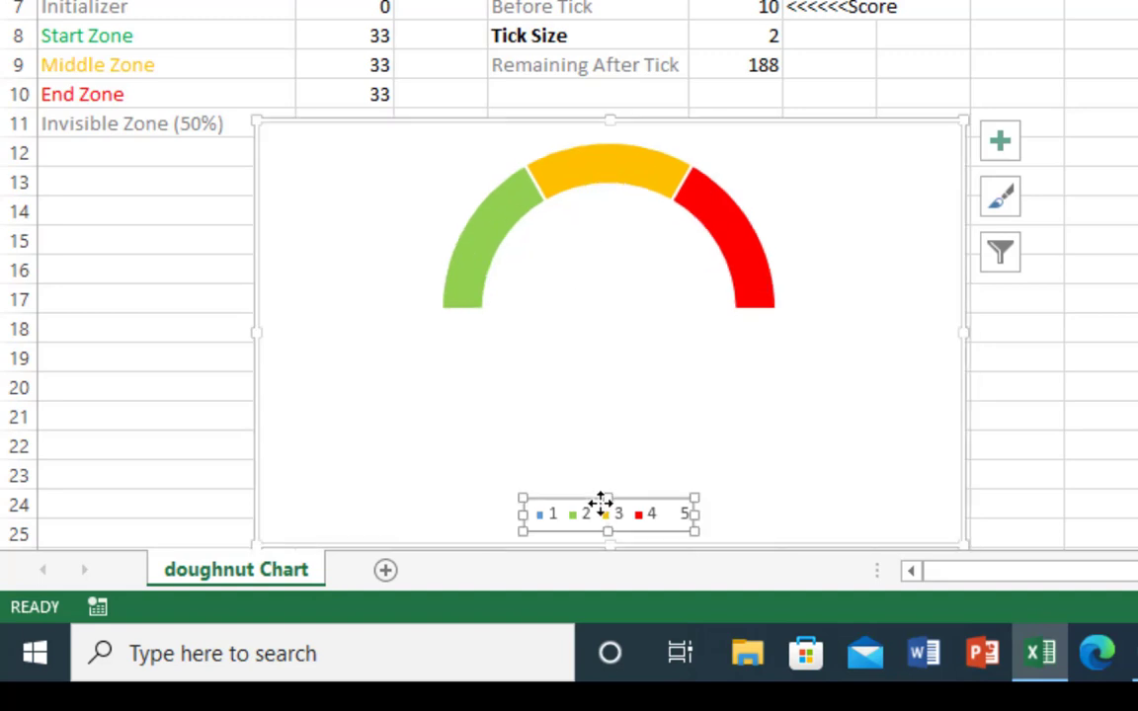
key(Delete)
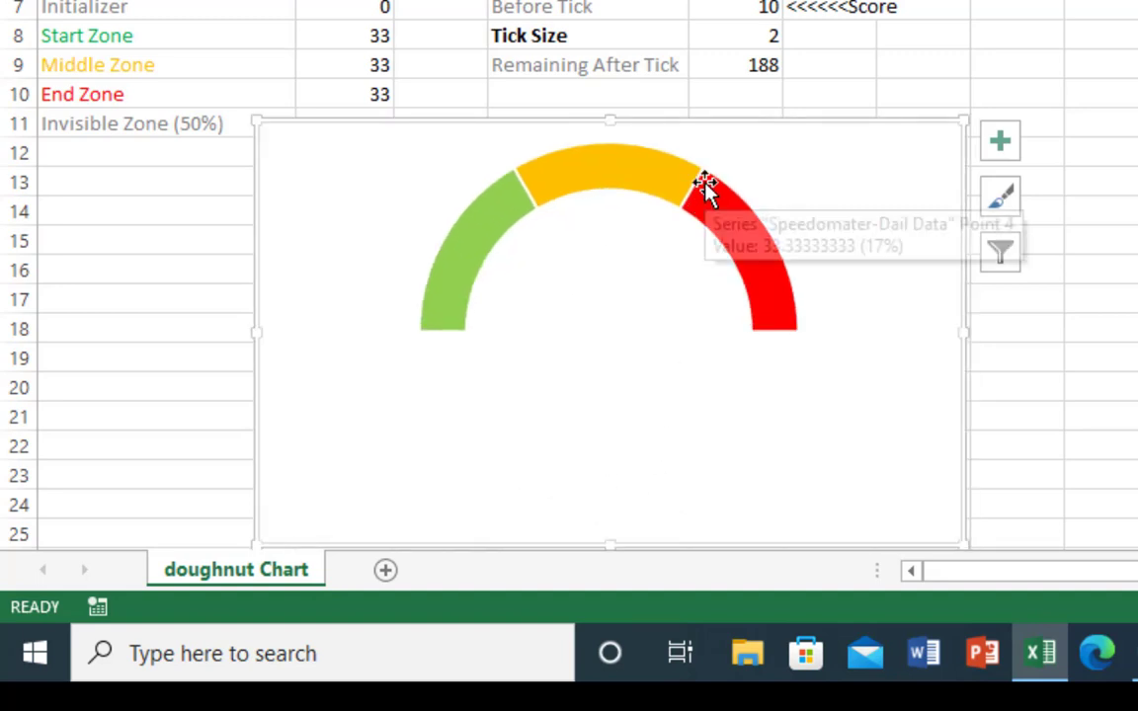
Reopen the Select Data Source dialog from the chart area's context menu
click(617, 330)
right_click(617, 330)
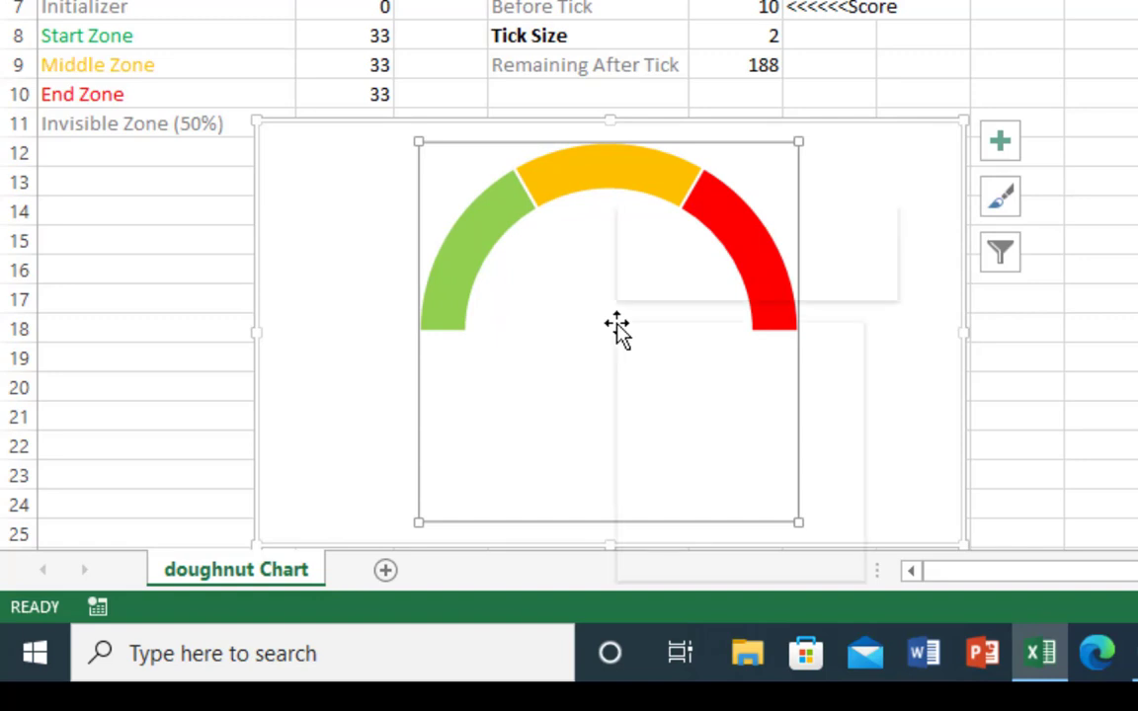
click(331, 368)
click(340, 358)
right_click(353, 354)
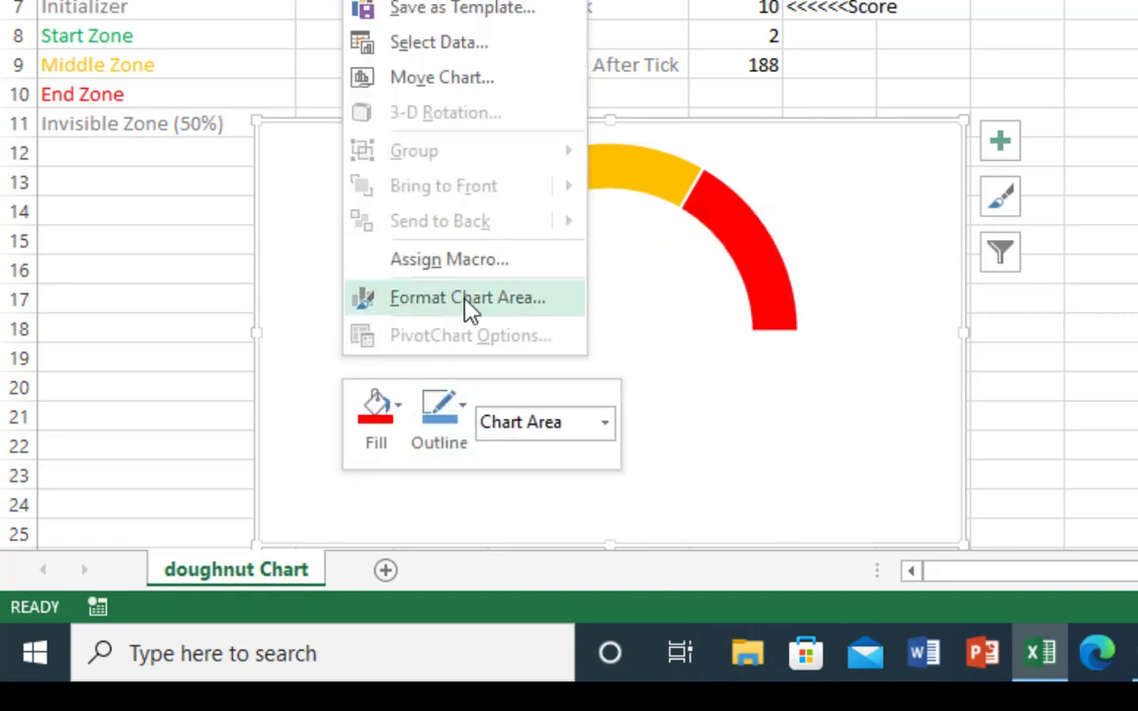
click(517, 43)
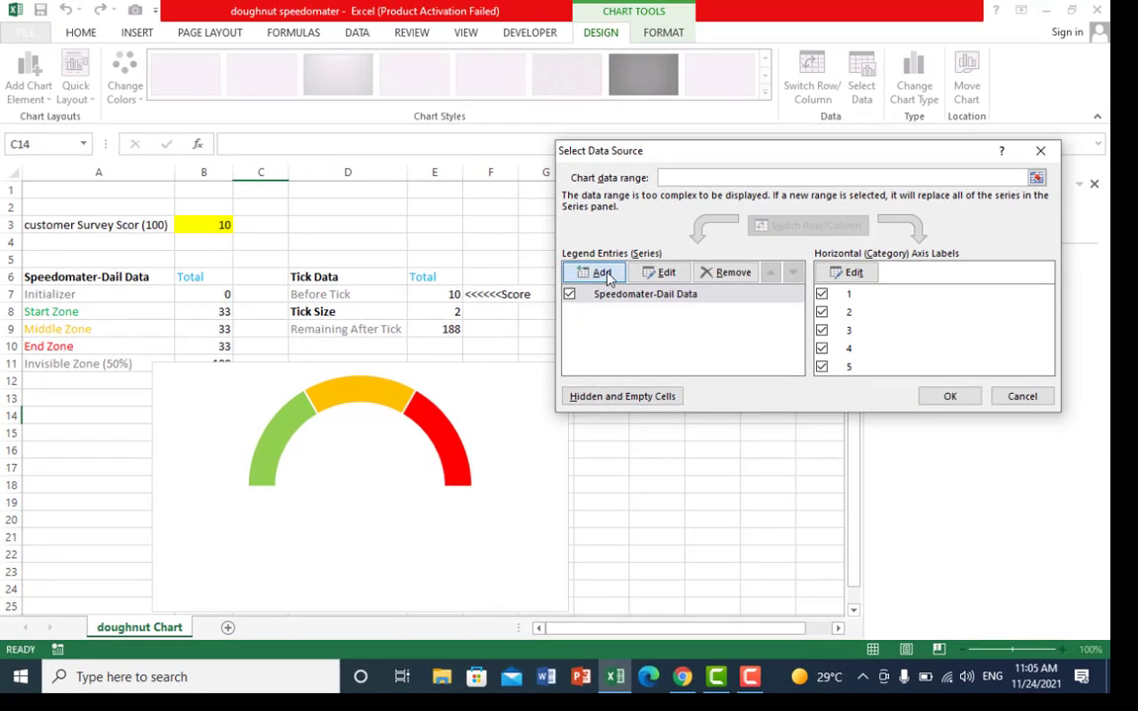
Add a Tick Data series named from D6 with values E7:E9 as an outer ring
click(603, 274)
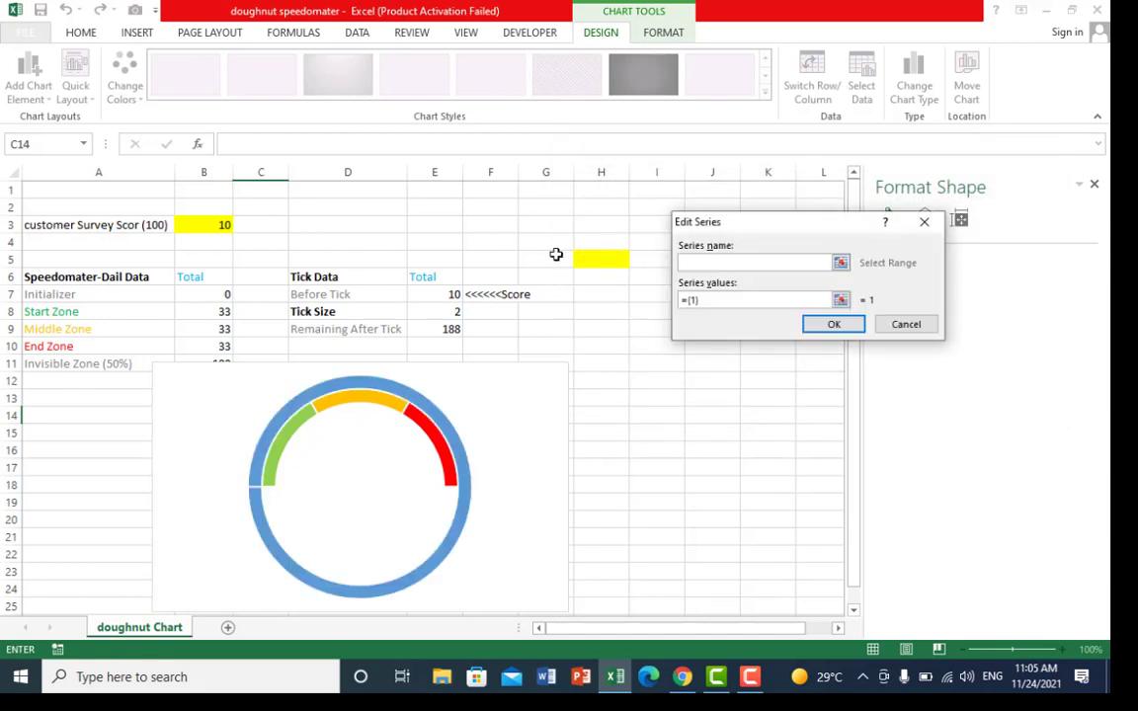
click(350, 281)
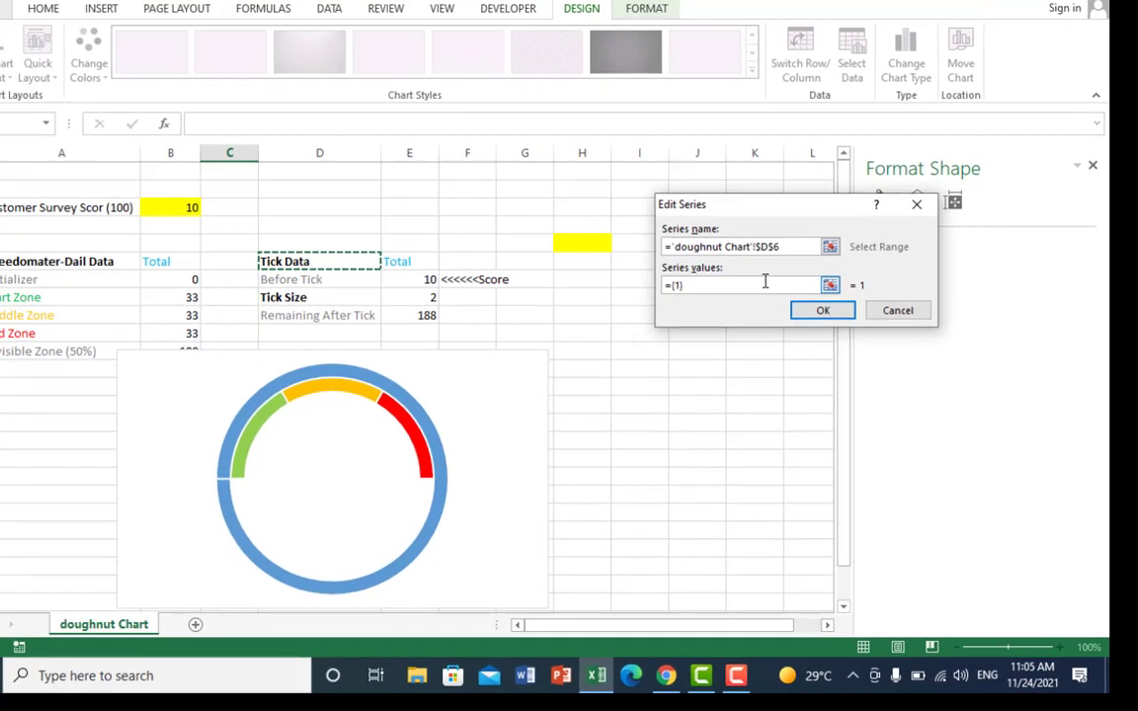
click(761, 301)
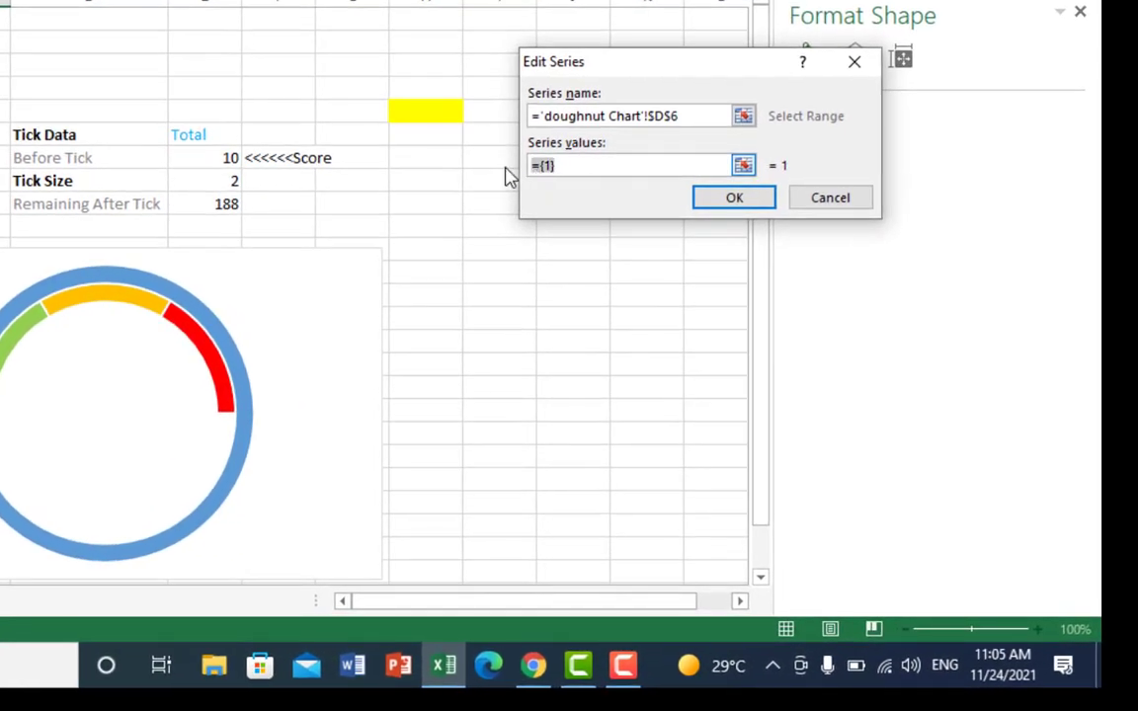
key(BackSpace)
key(BackSpace)
key(BackSpace)
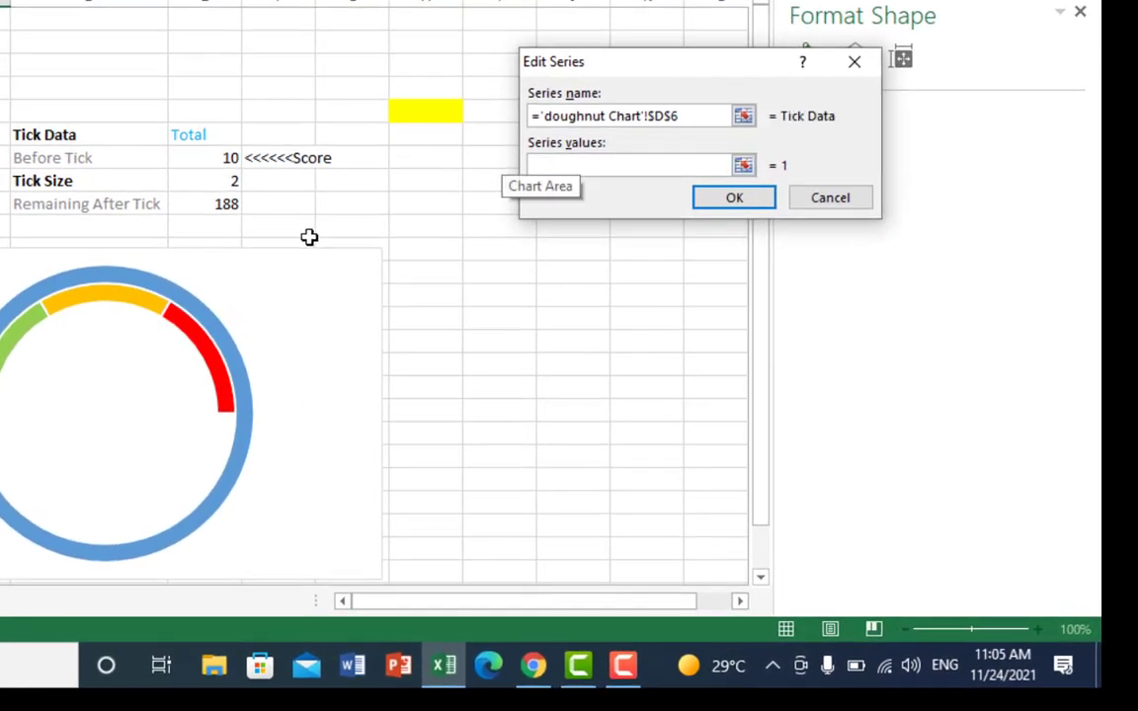
drag(195, 160, 207, 203)
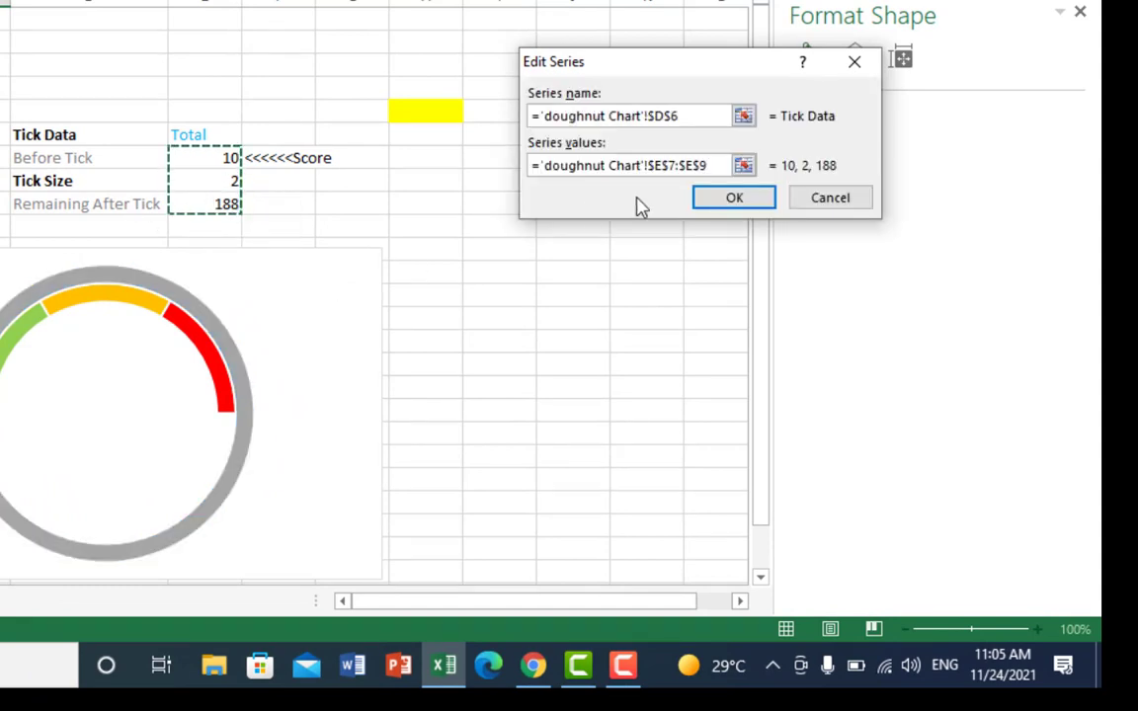
click(728, 199)
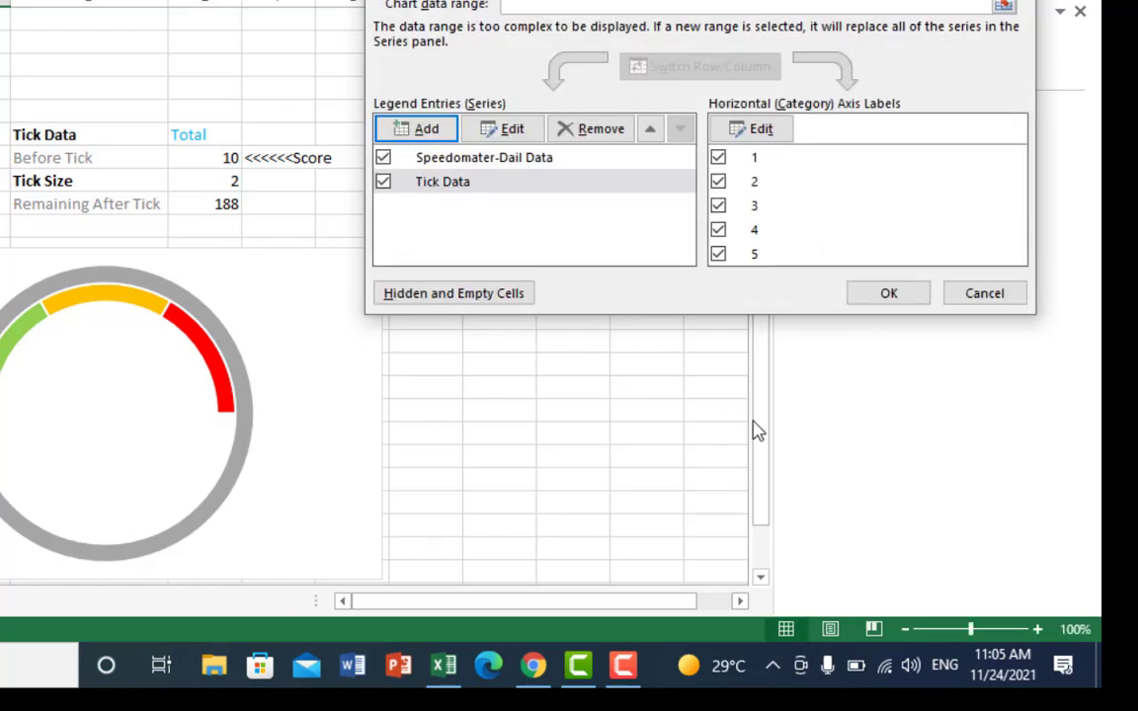
click(889, 296)
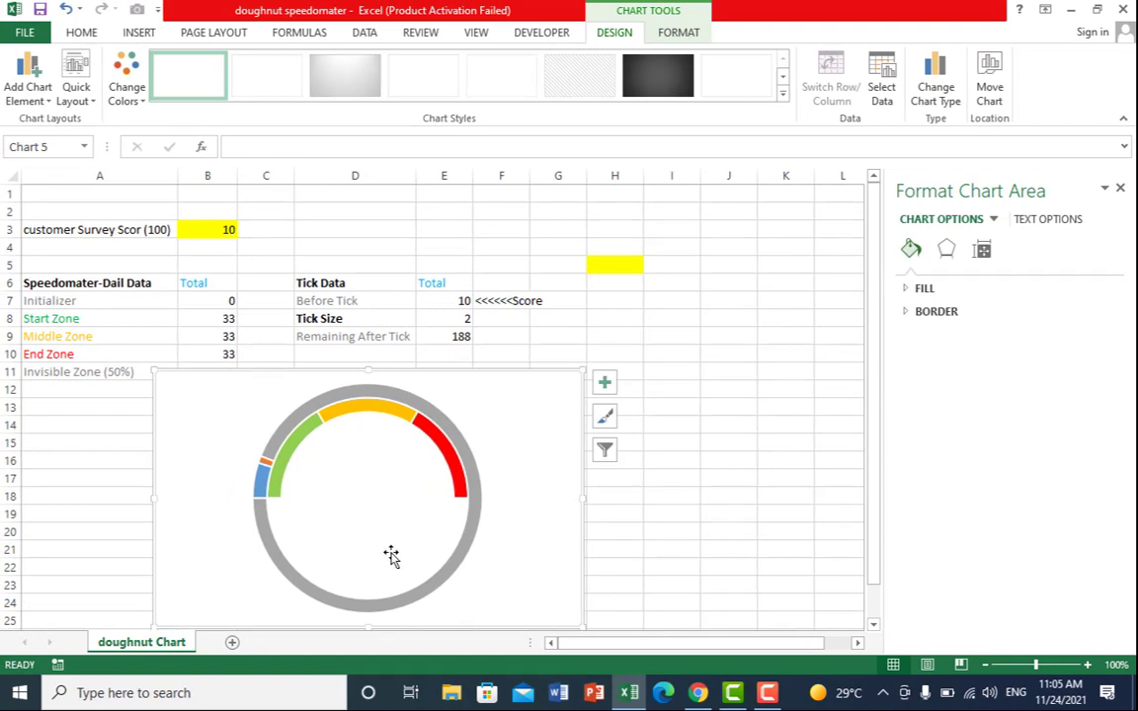
Change the Tick Data series to a Pie chart plotted on the Secondary Axis
mouse_move(445, 578)
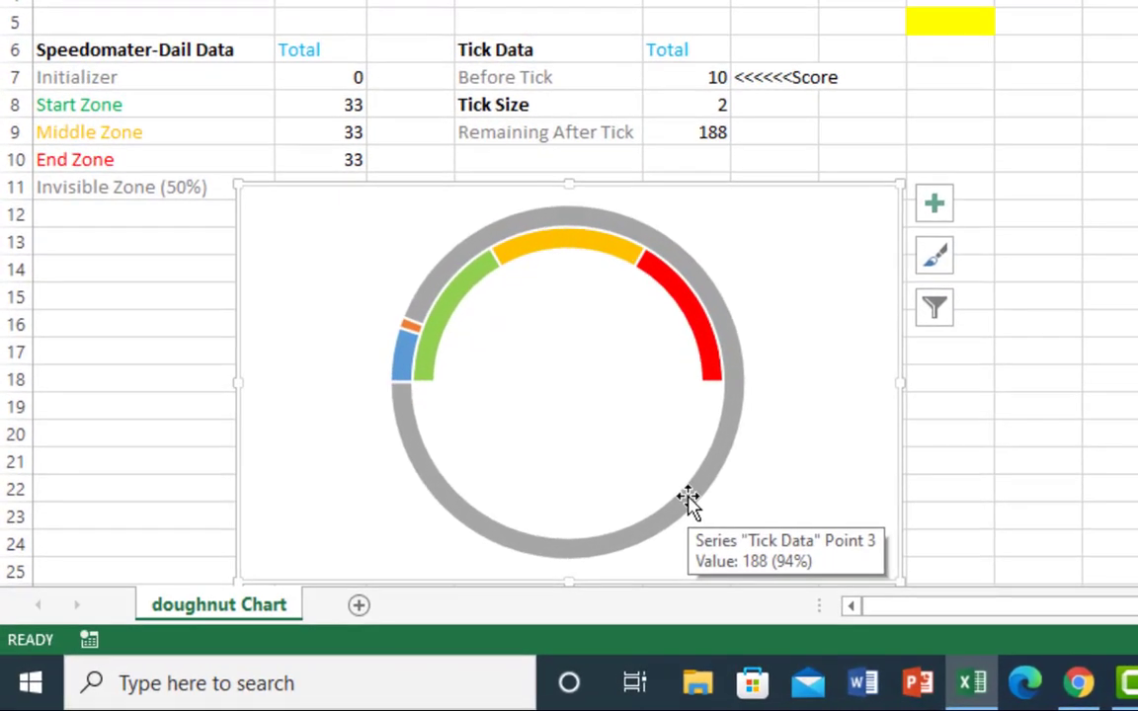
click(445, 576)
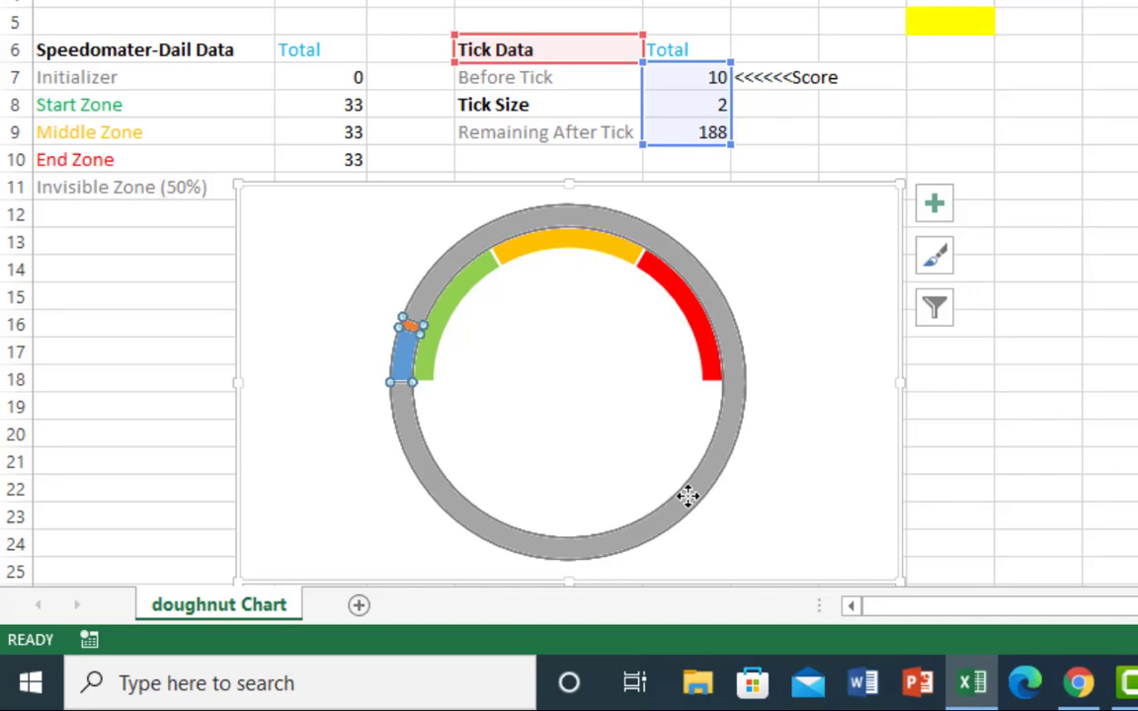
right_click(689, 501)
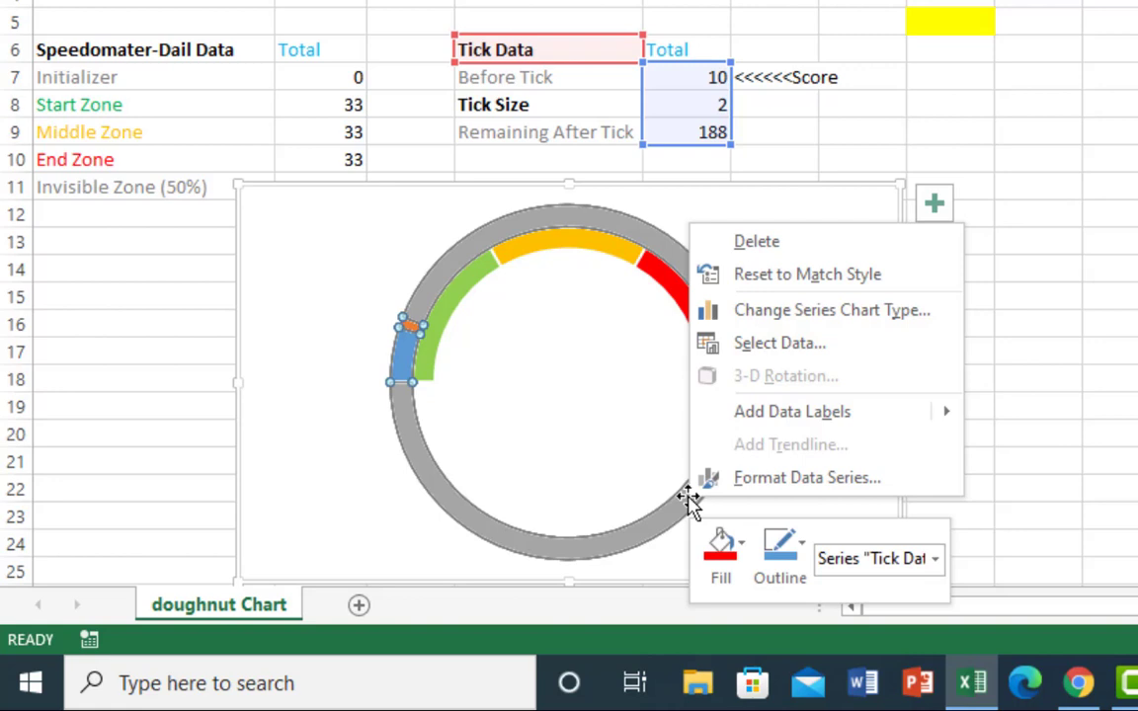
click(862, 323)
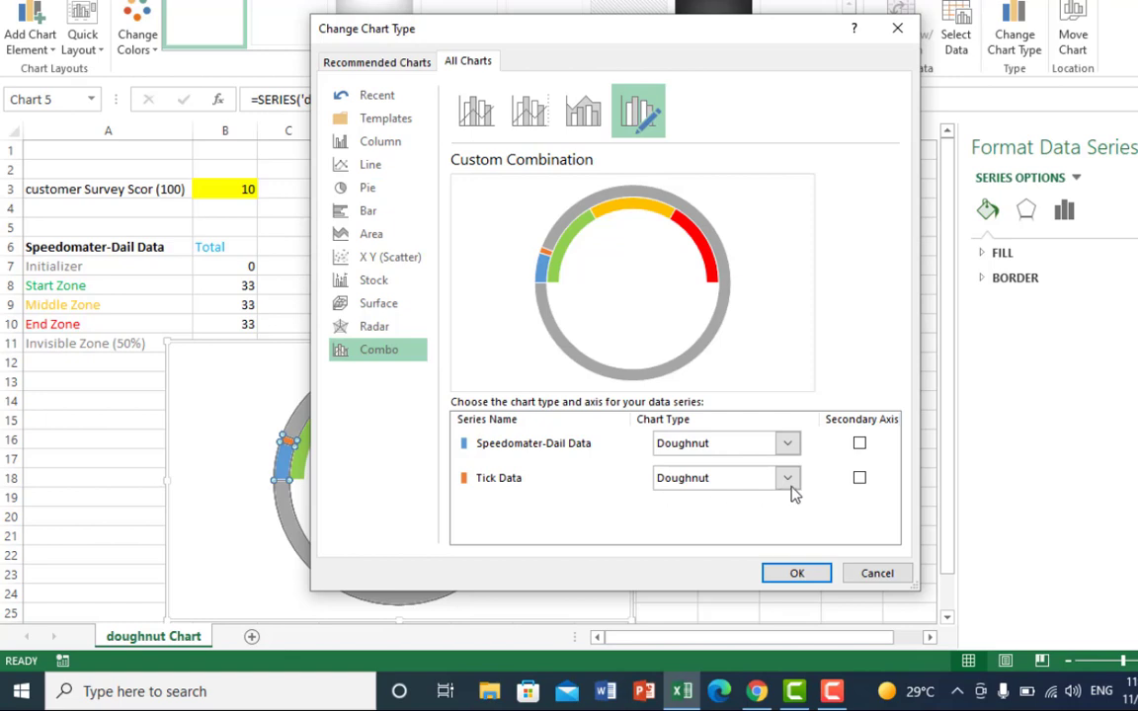
click(789, 480)
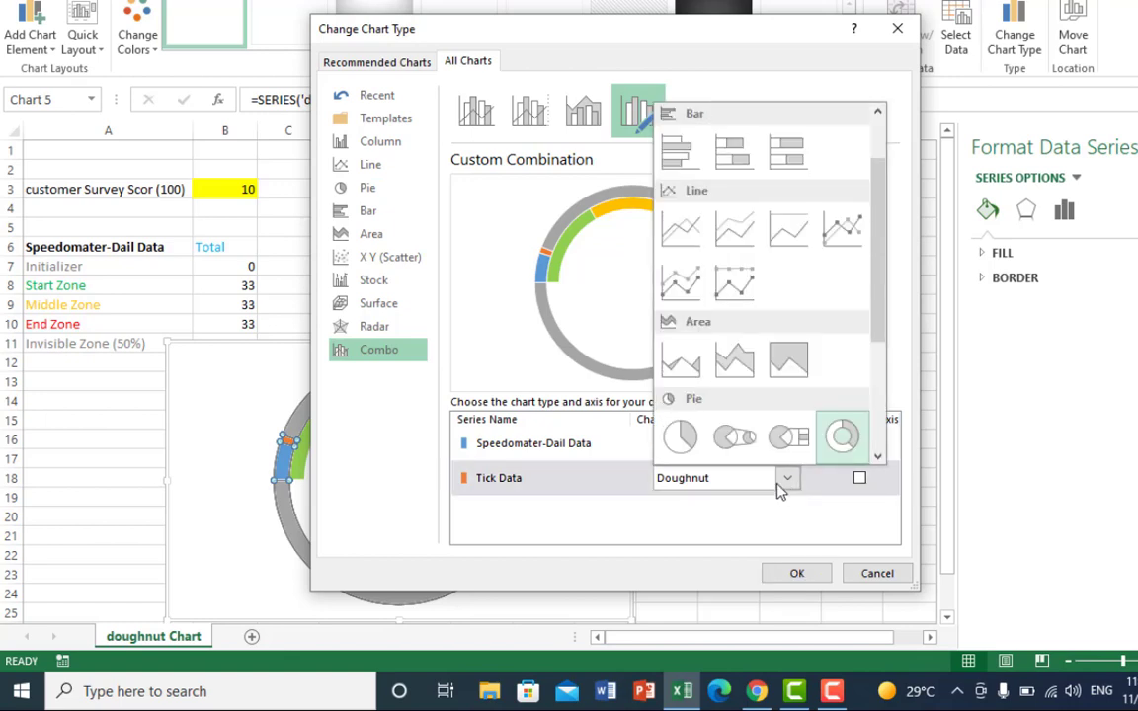
click(692, 443)
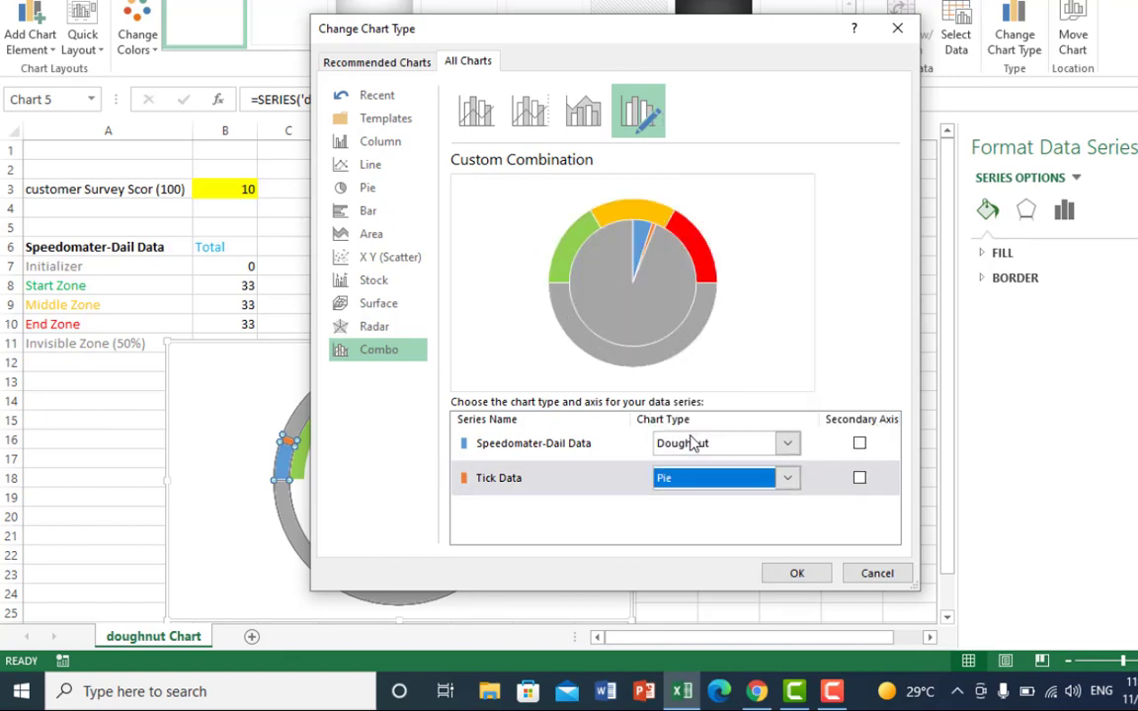
click(859, 478)
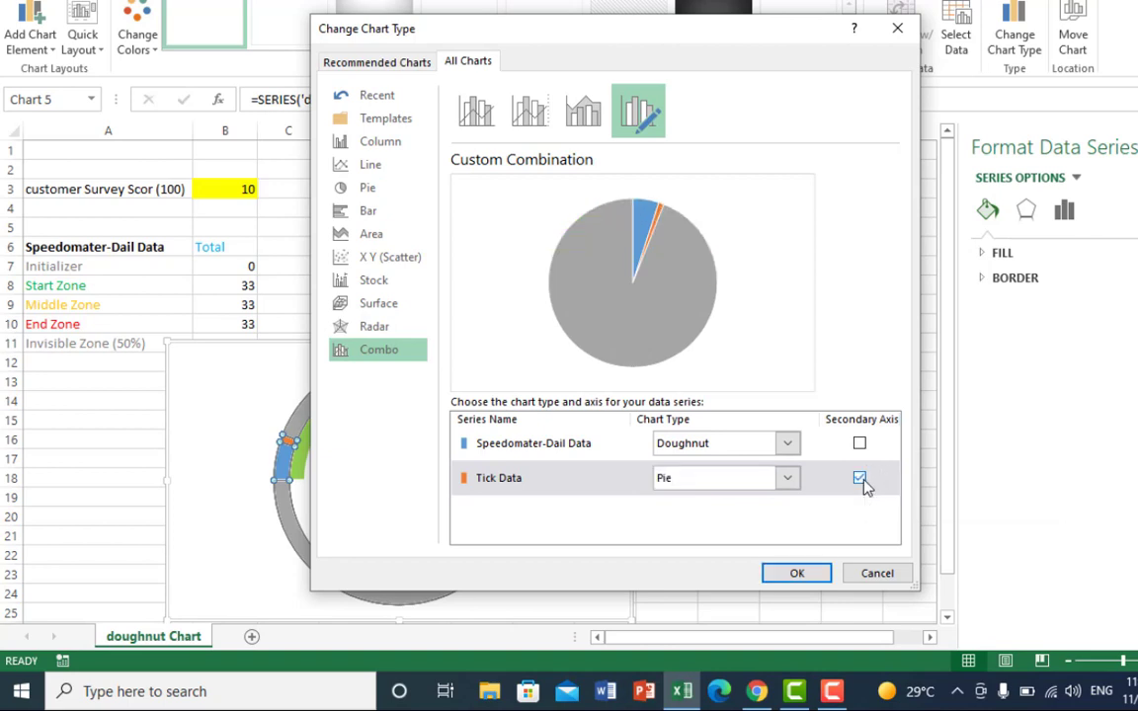
click(797, 574)
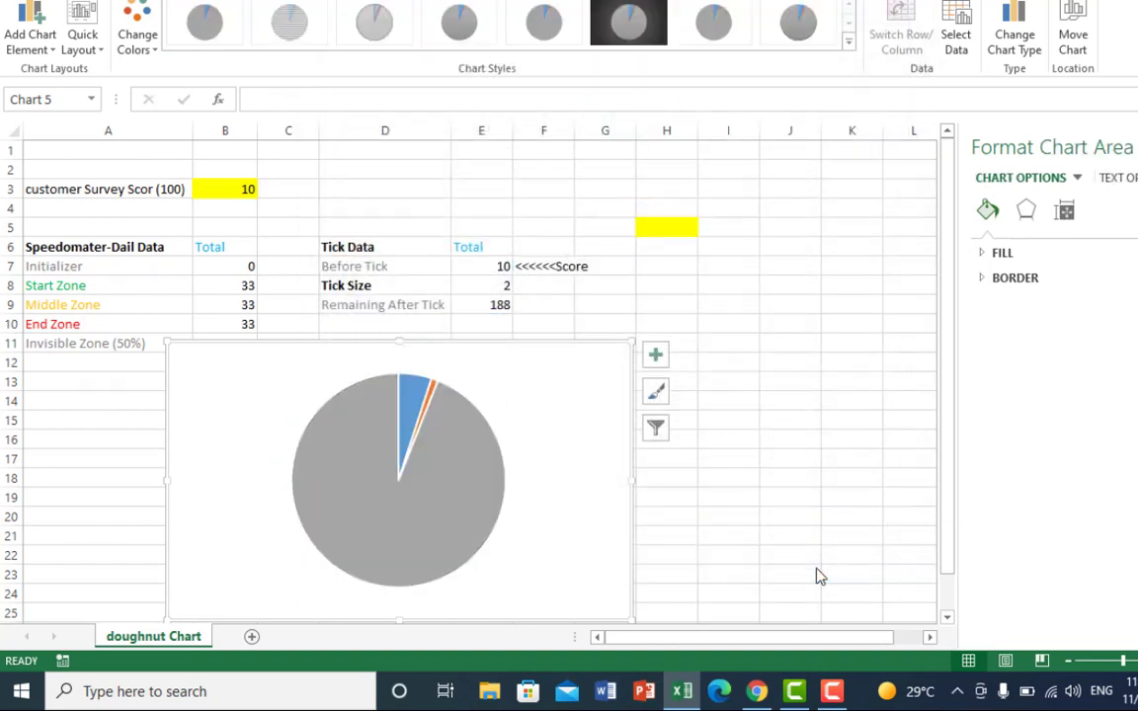
Set the Tick Data pie's angle of first slice to 270°
right_click(432, 522)
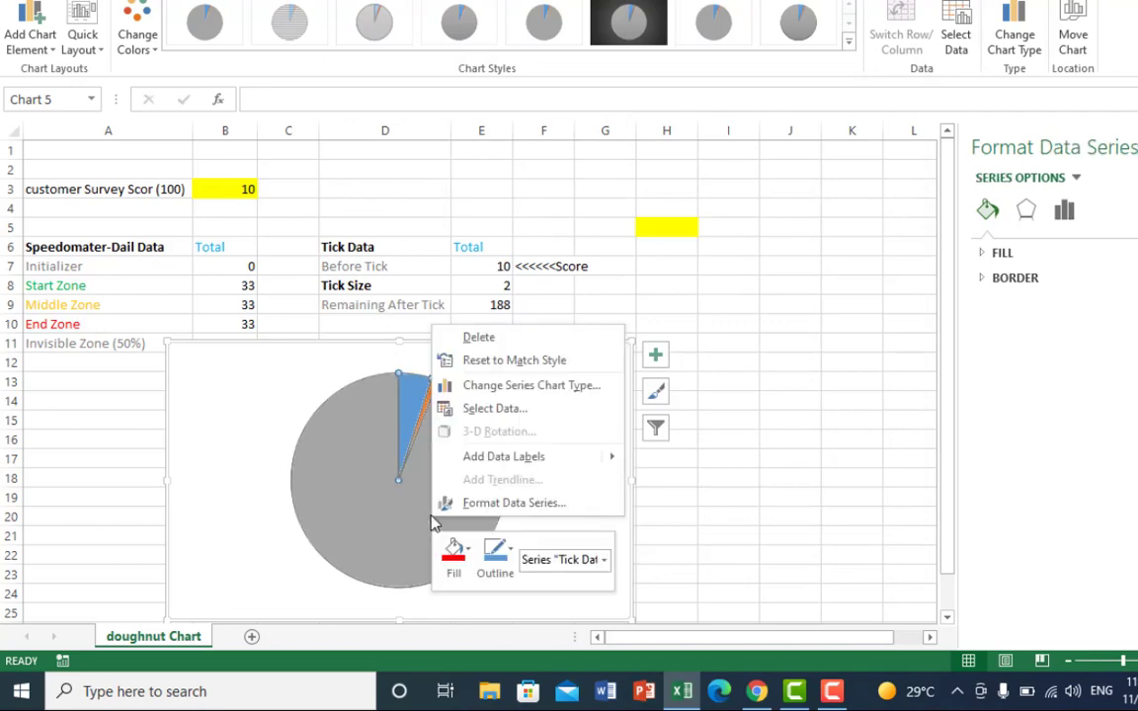
click(504, 503)
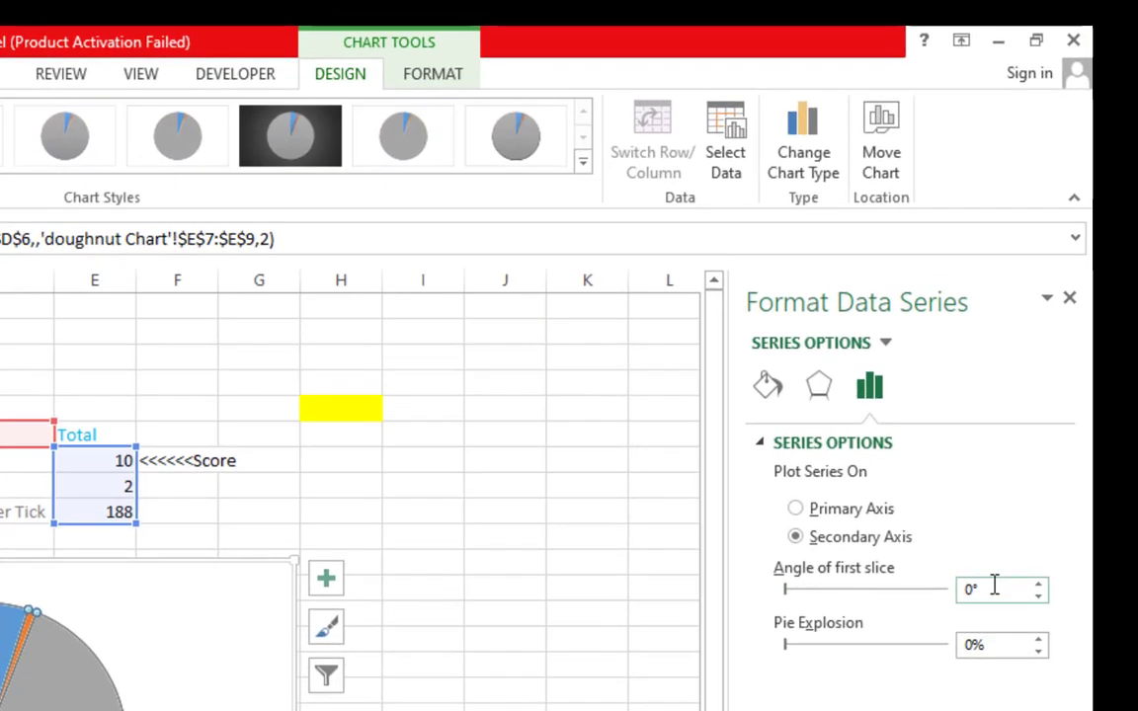
drag(994, 585, 965, 590)
text(27)
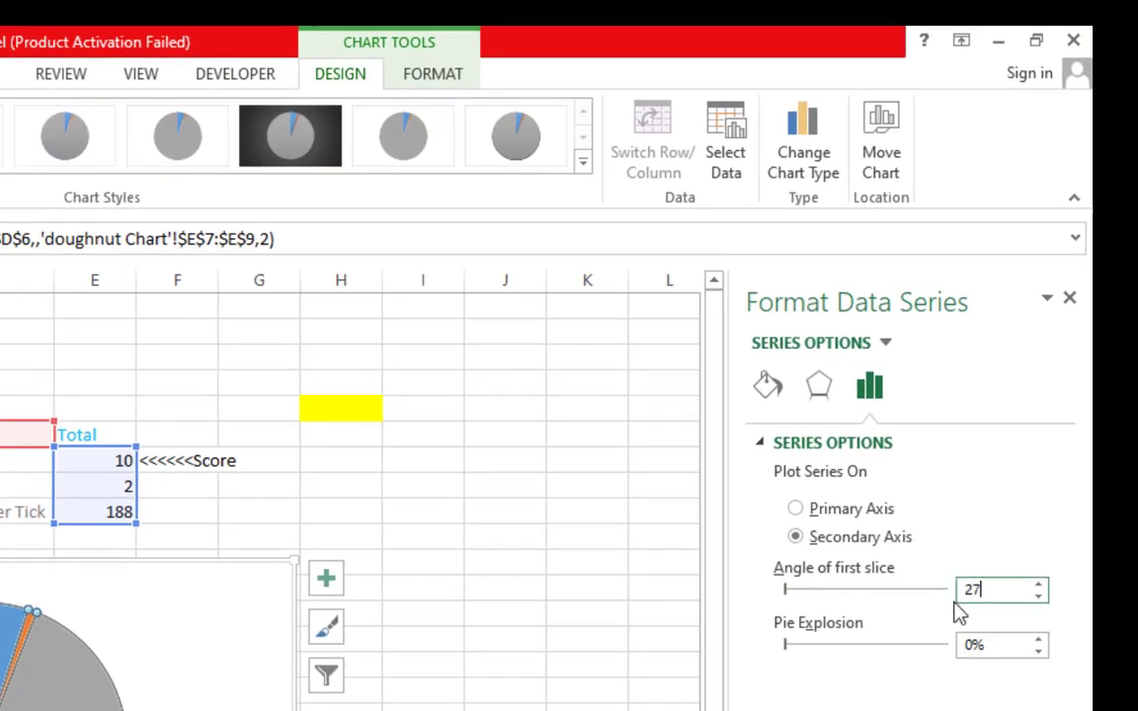
text(0)
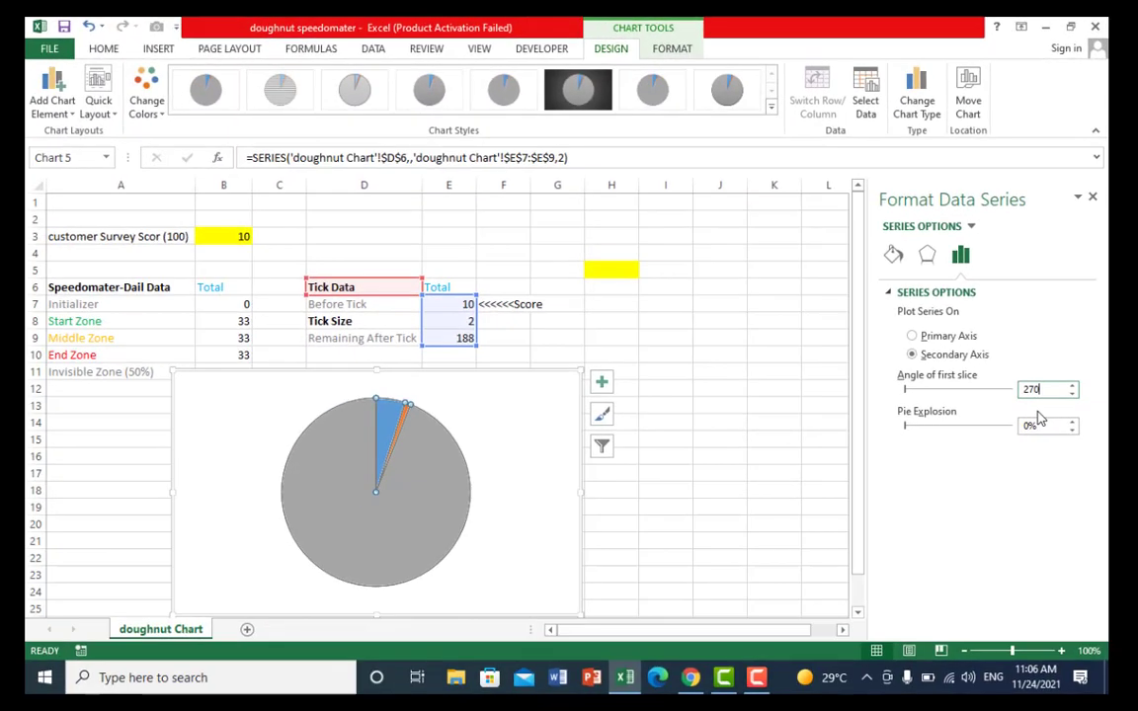
key(Return)
click(399, 442)
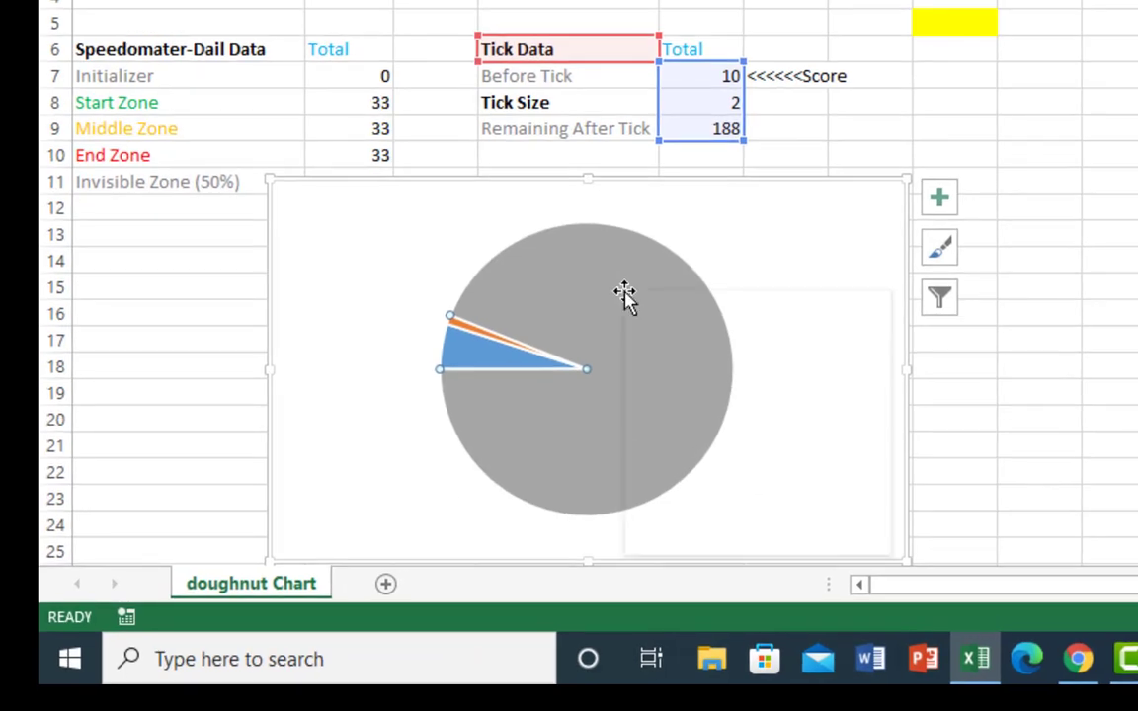
Give the large grey slice and the blue Before Tick slice No Fill
right_click(625, 293)
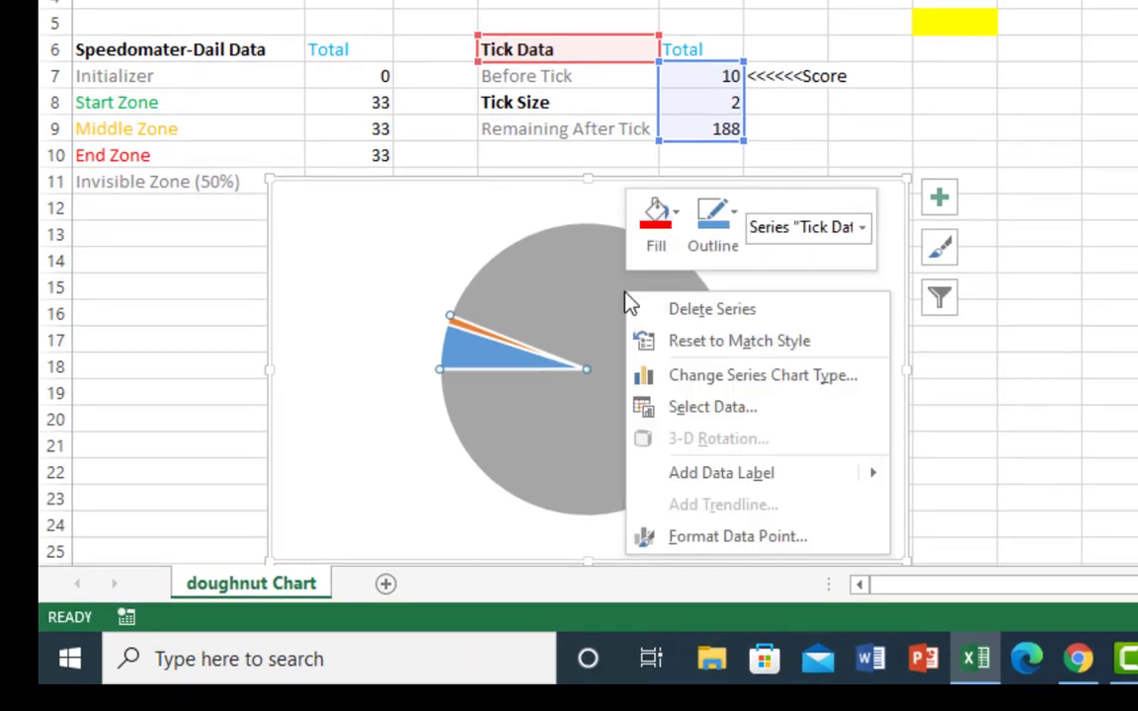
click(677, 213)
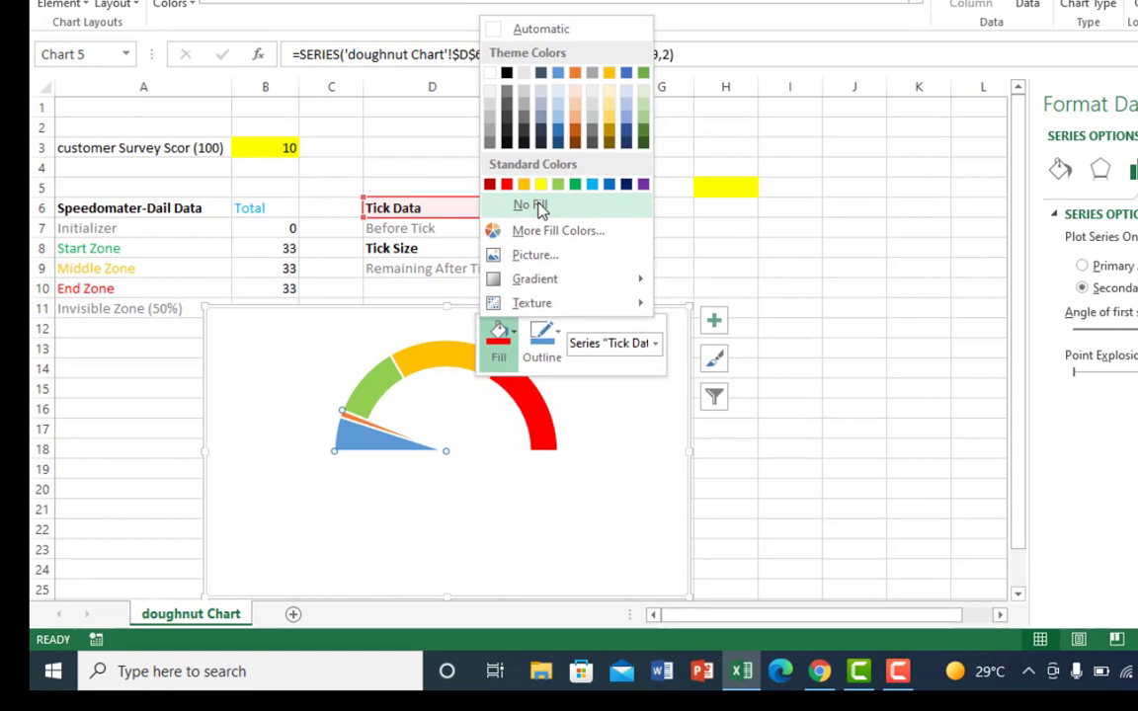
click(539, 209)
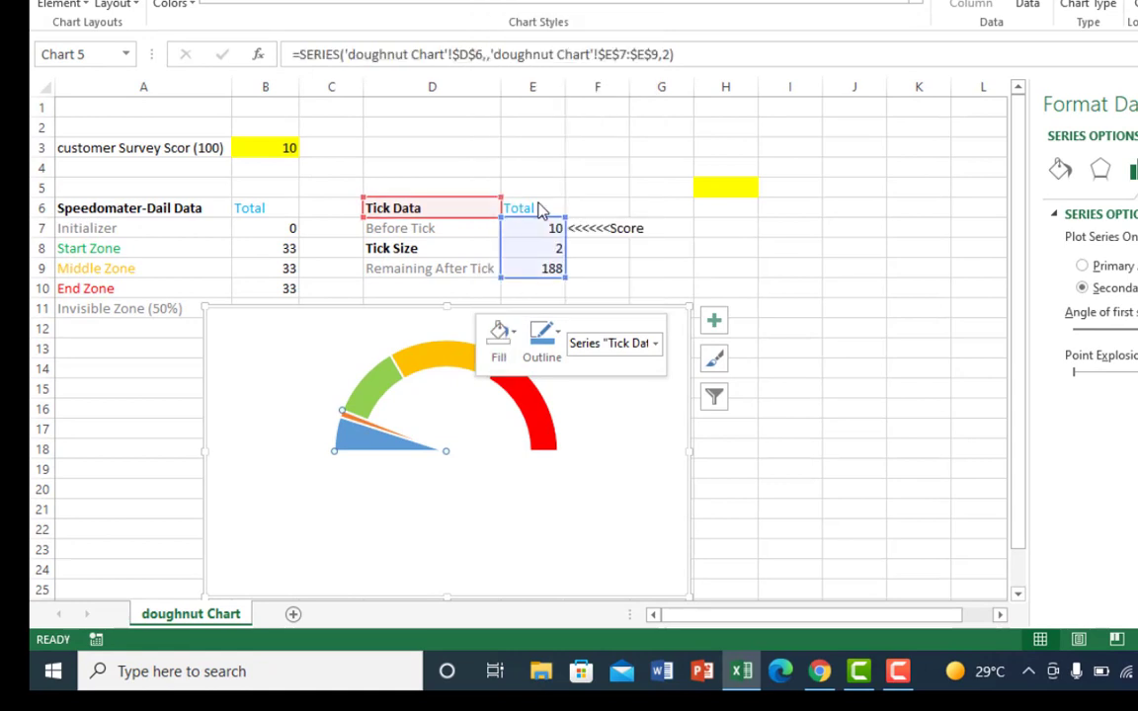
click(370, 441)
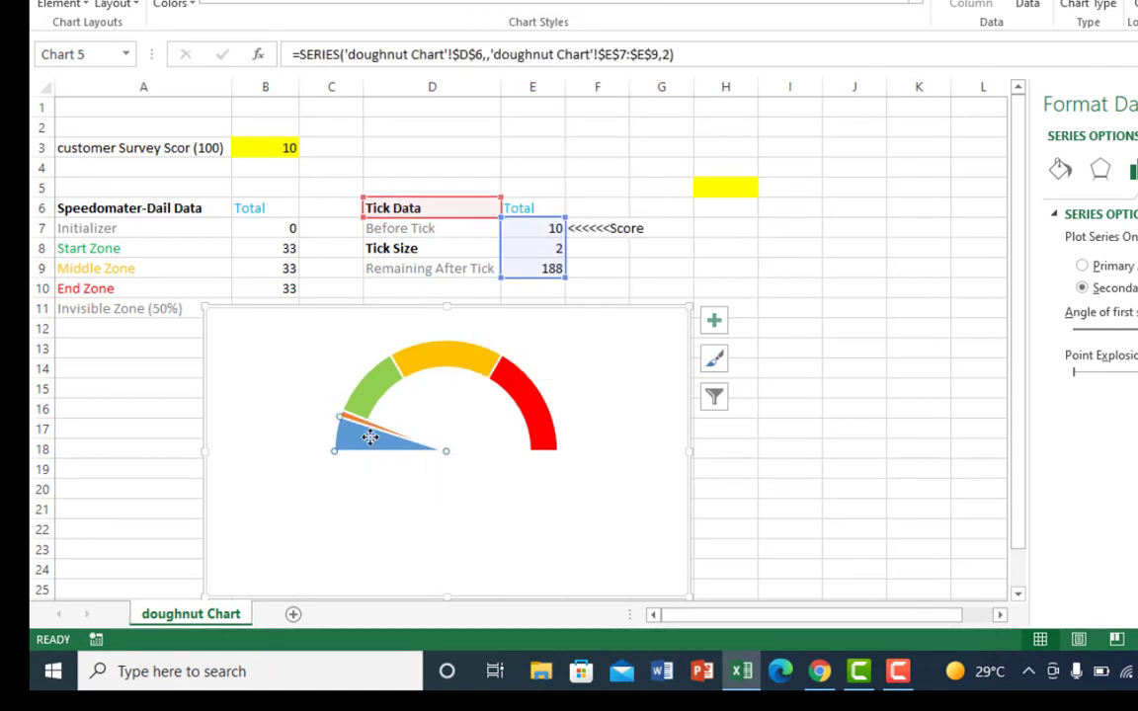
right_click(370, 440)
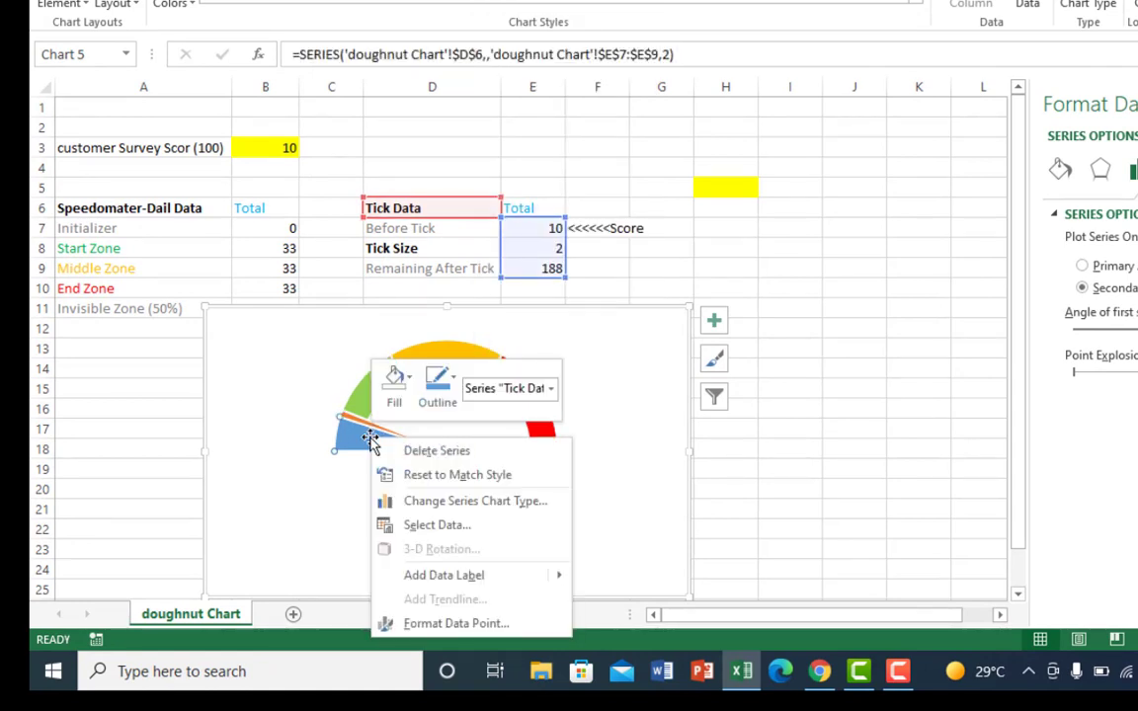
click(410, 383)
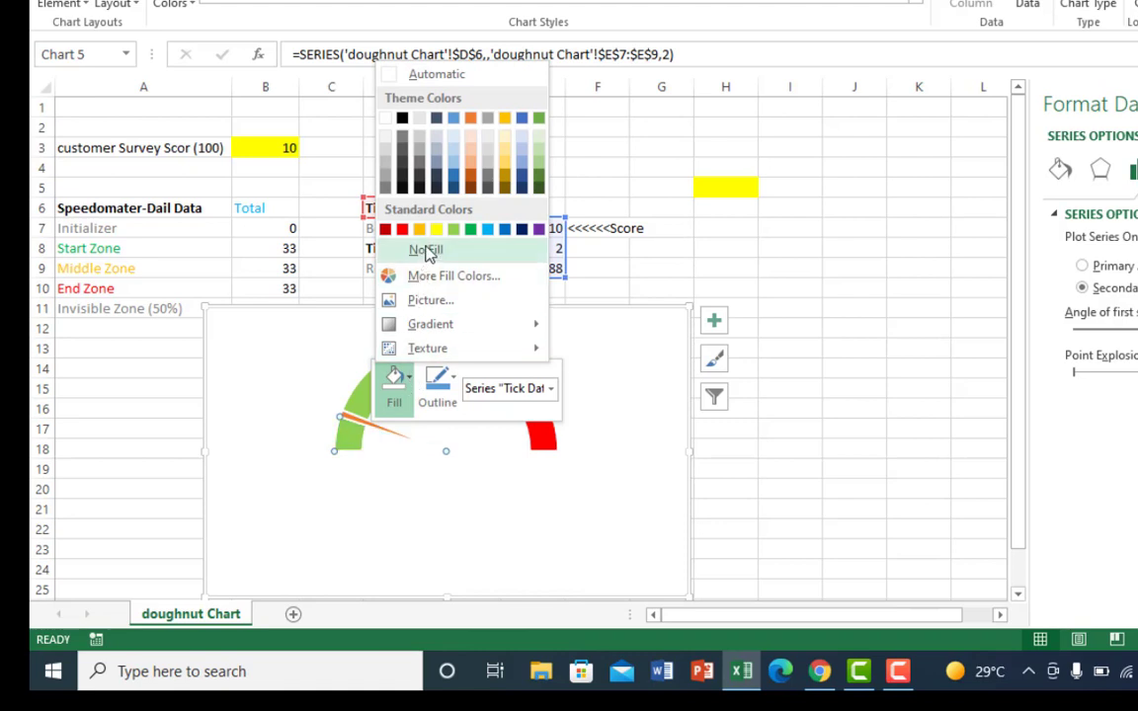
click(426, 251)
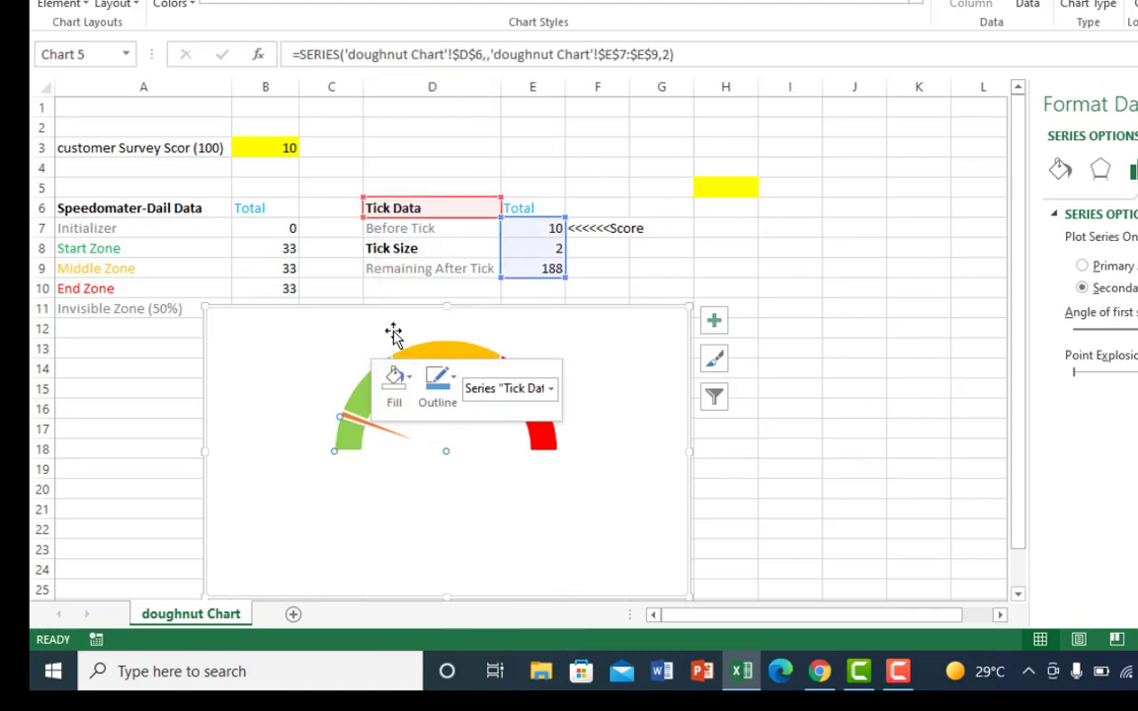
Fill the tick slice black to form the needle
right_click(369, 422)
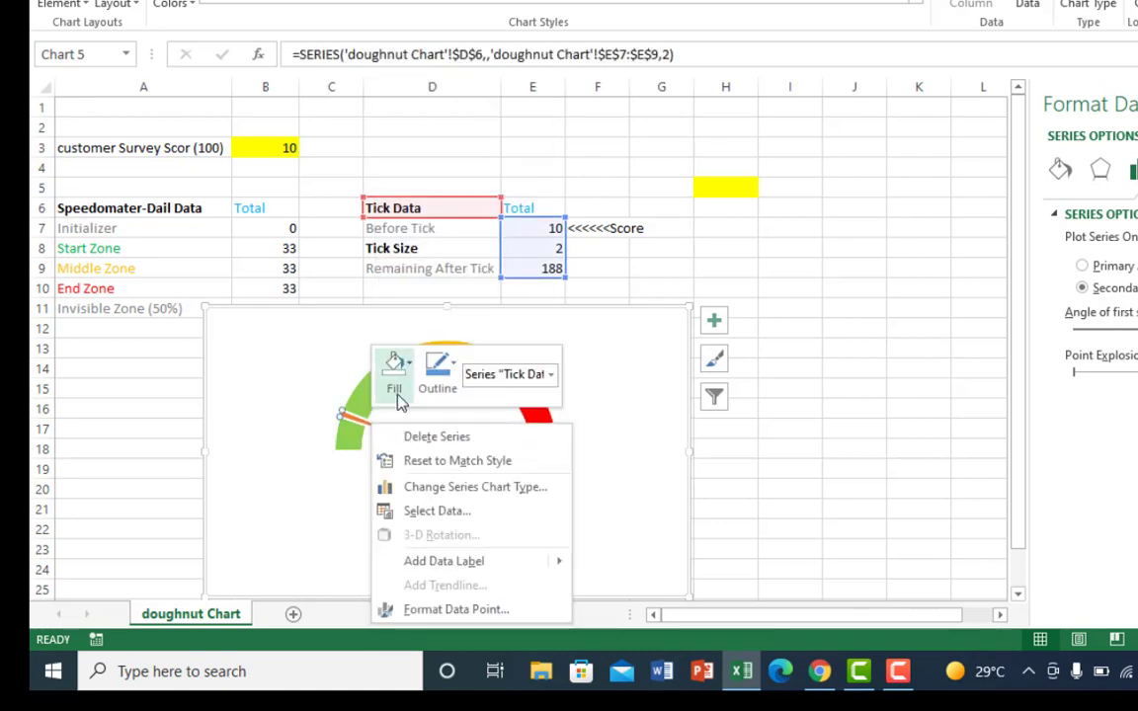
click(411, 366)
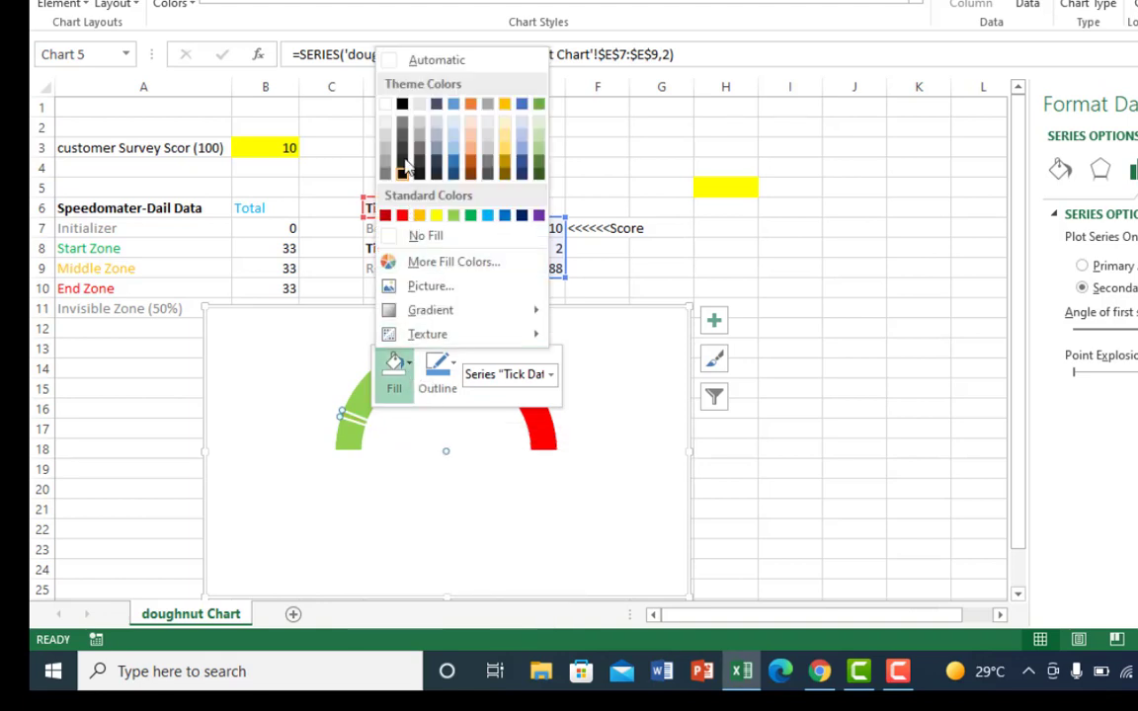
click(401, 106)
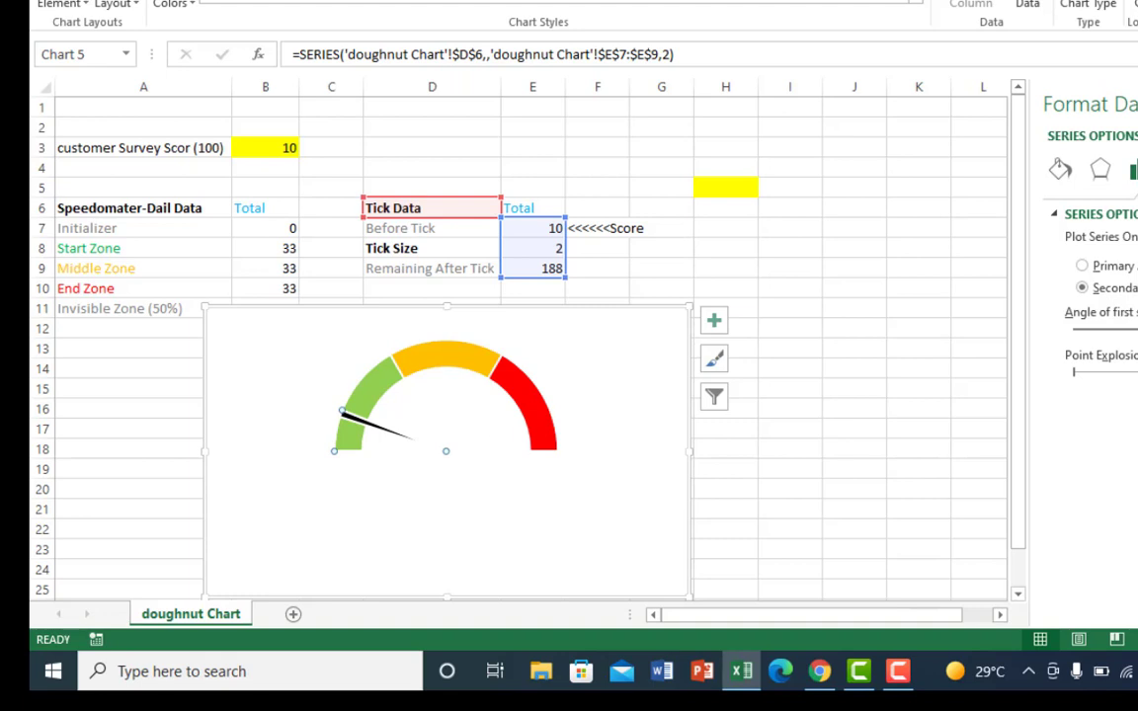
Nudge the plot area up, then move the whole gauge chart up and right, clear of column B
click(559, 372)
drag(559, 373, 556, 338)
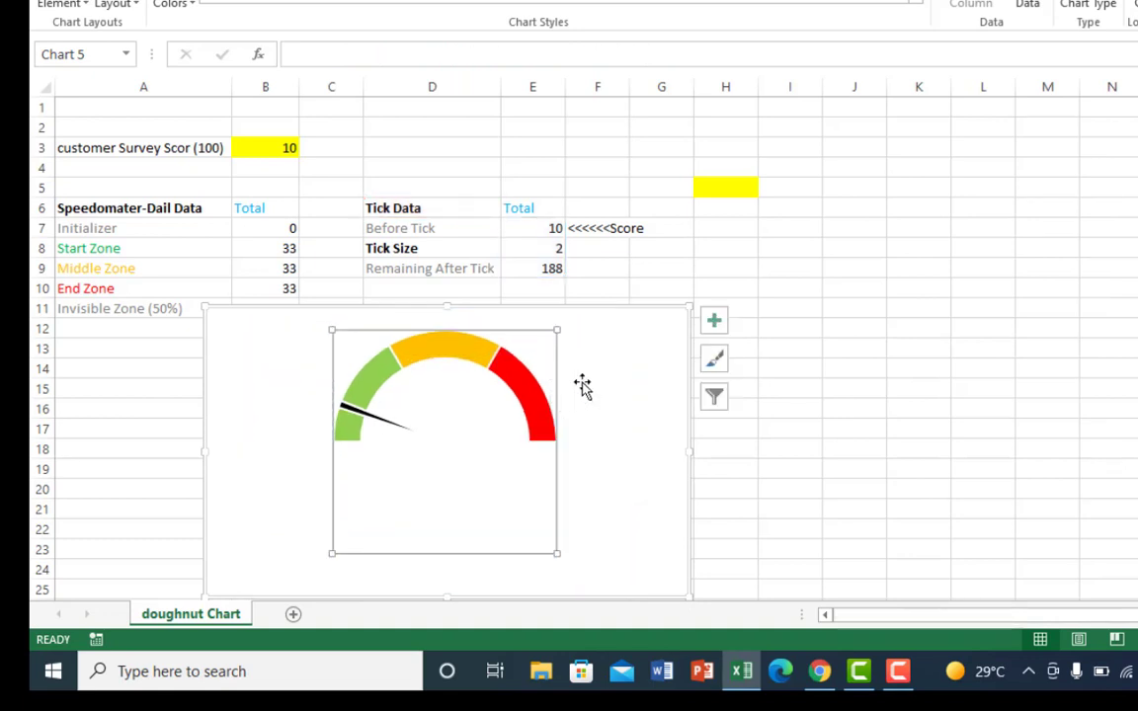
click(639, 341)
mouse_move(637, 341)
mouse_down()
mouse_move(996, 300)
mouse_move(986, 309)
mouse_move(1009, 294)
mouse_up()
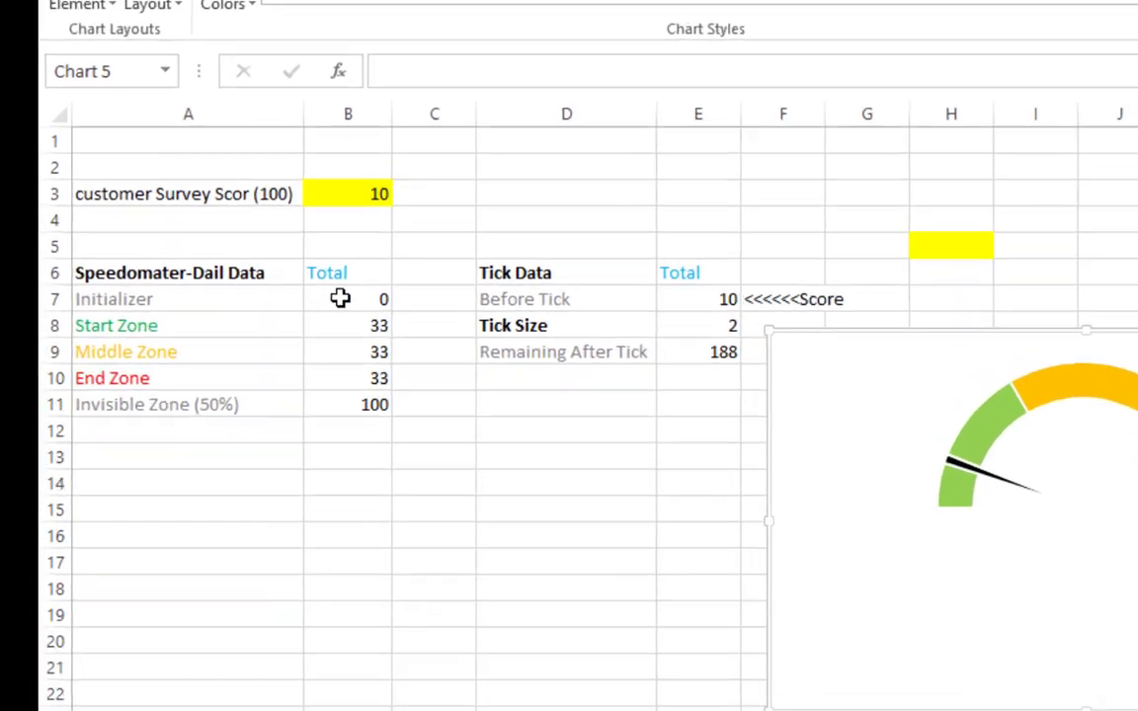
click(340, 298)
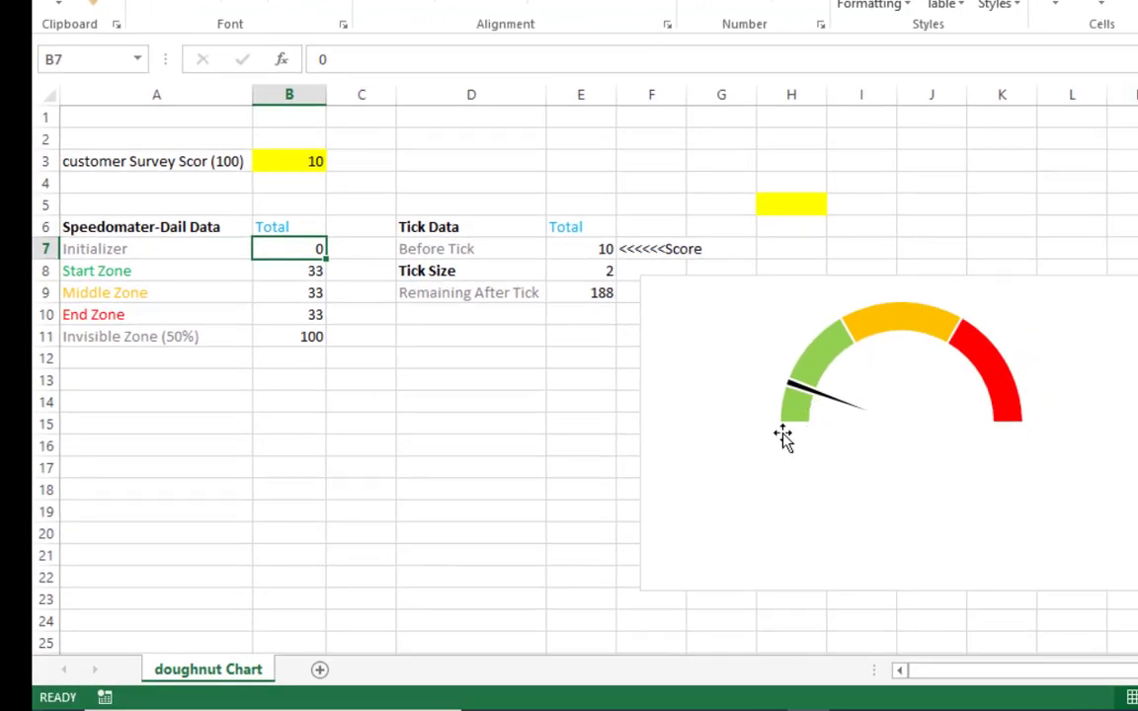
mouse_move(784, 431)
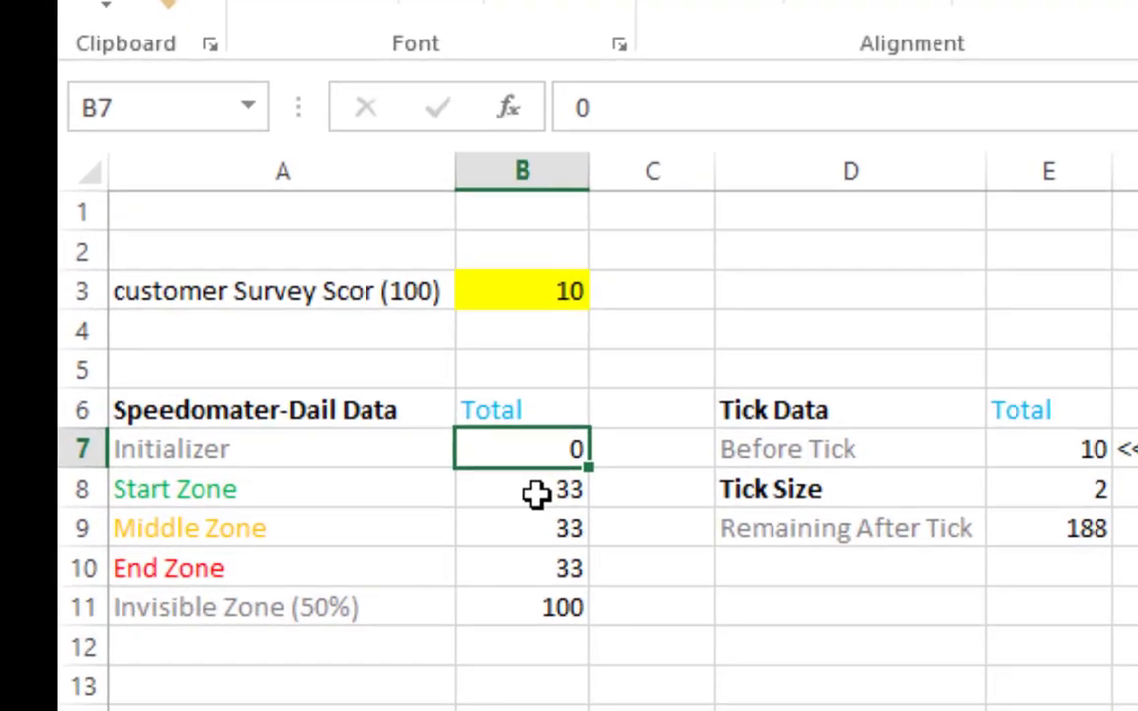
click(343, 316)
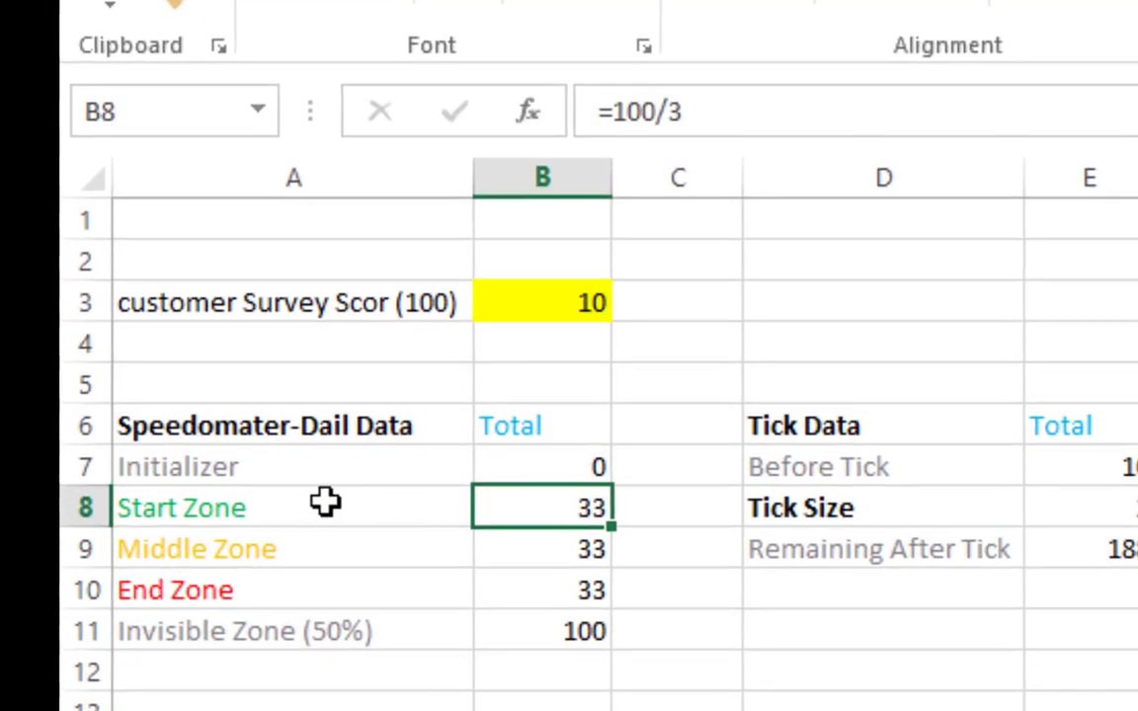
mouse_move(895, 464)
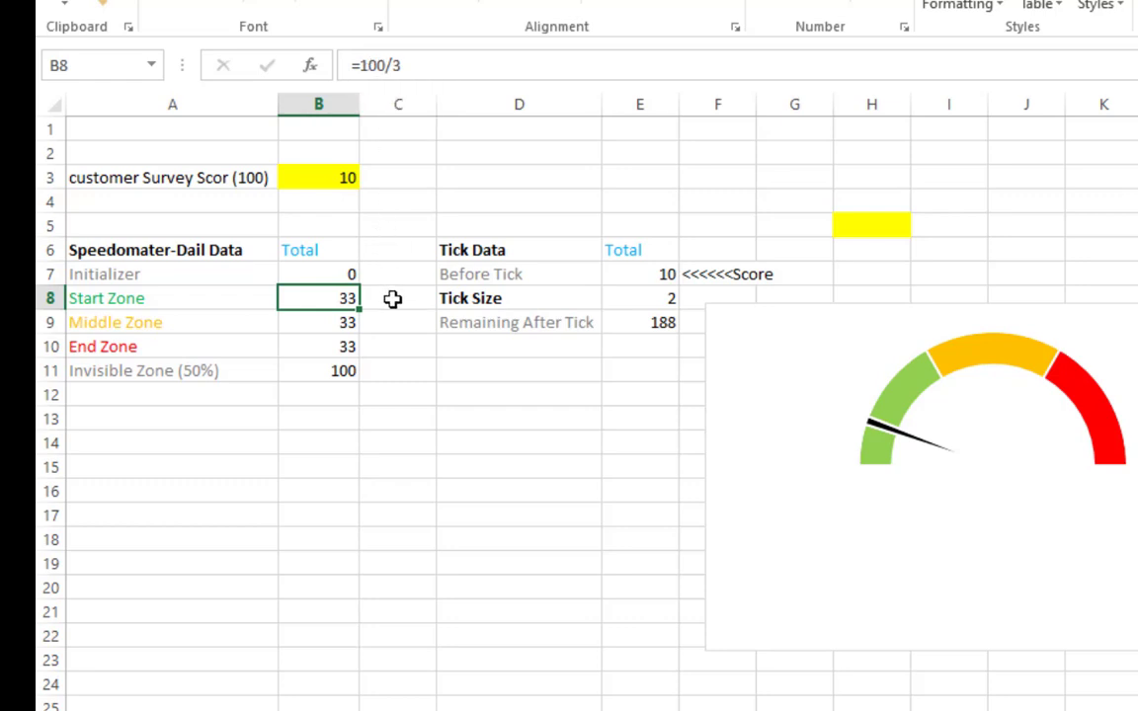
key(F2)
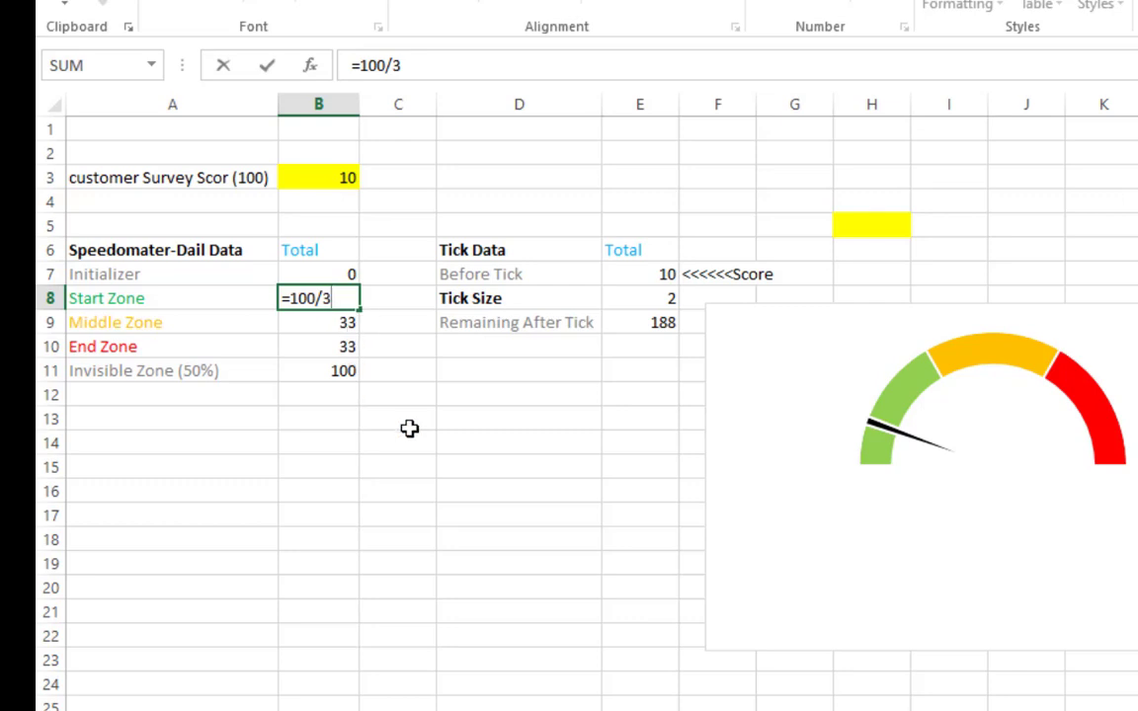
key(Return)
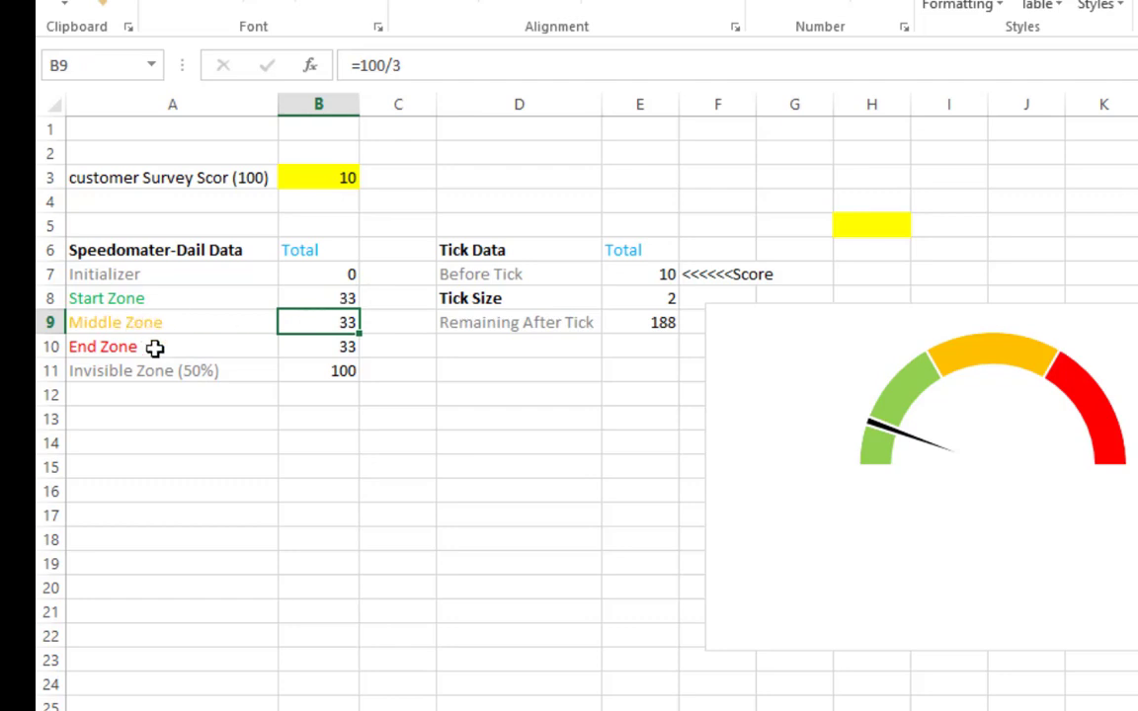
click(338, 350)
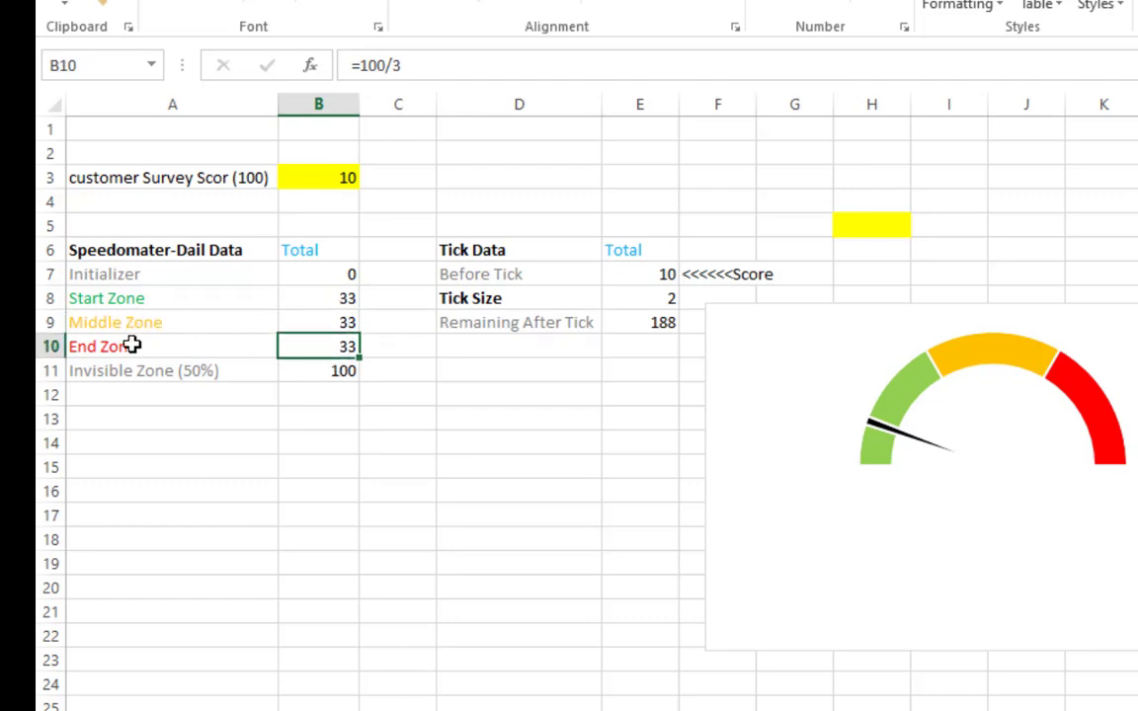
mouse_move(1115, 423)
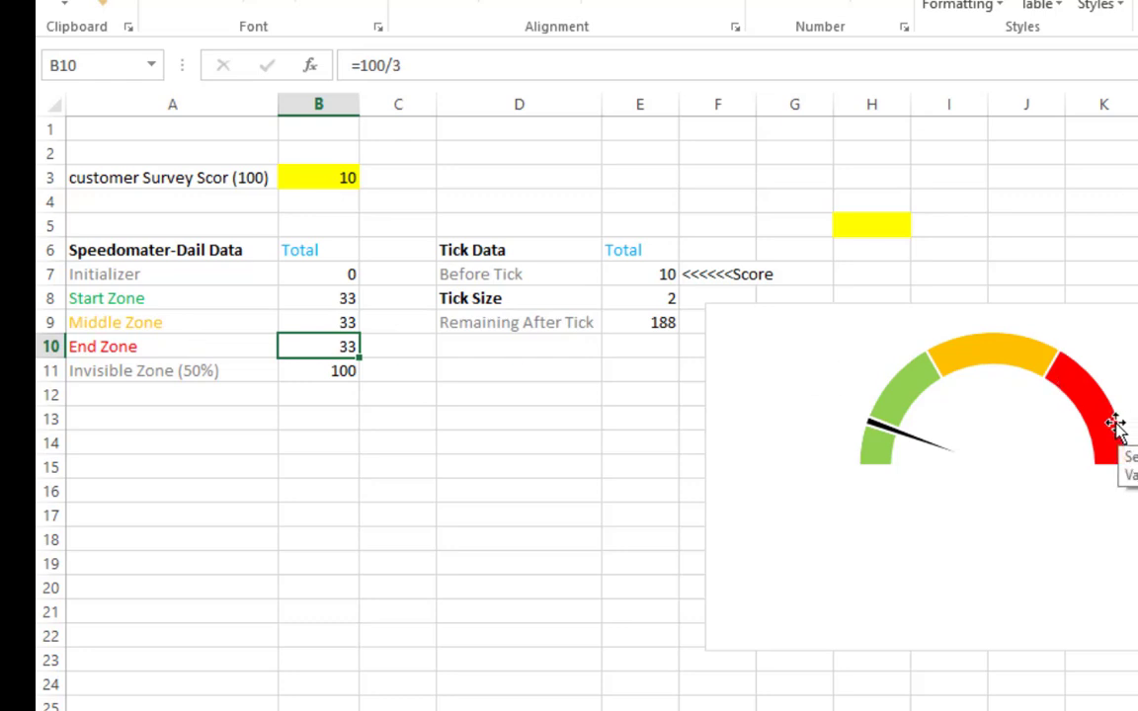
click(339, 371)
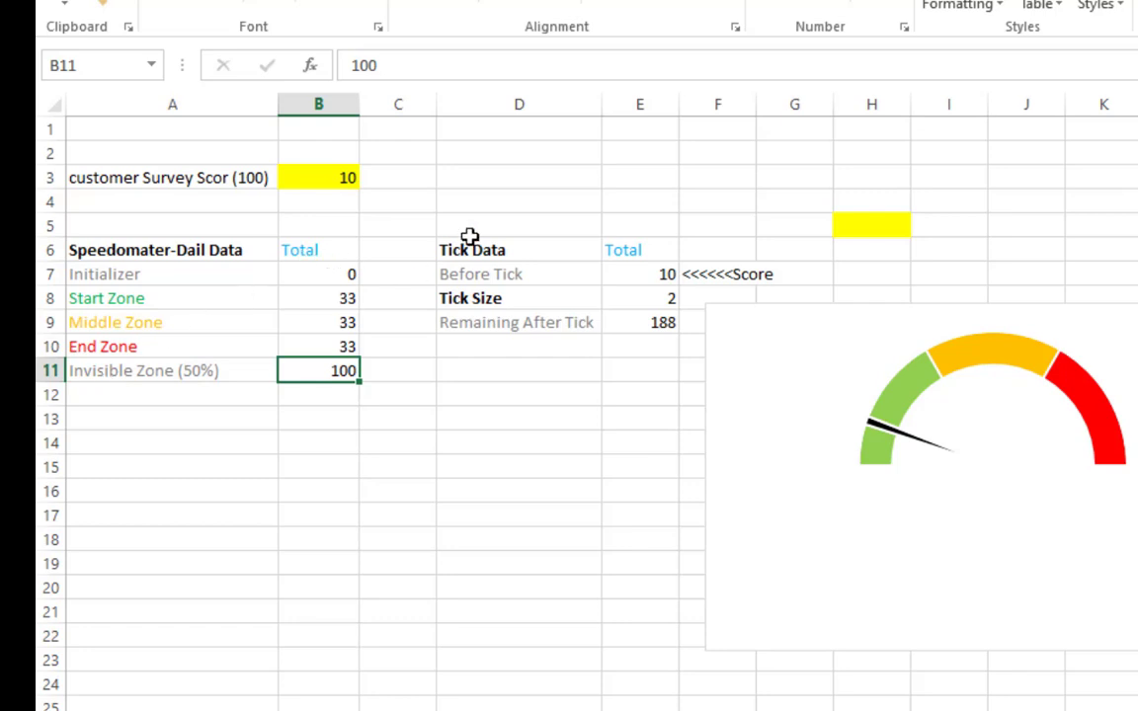
click(521, 253)
click(652, 272)
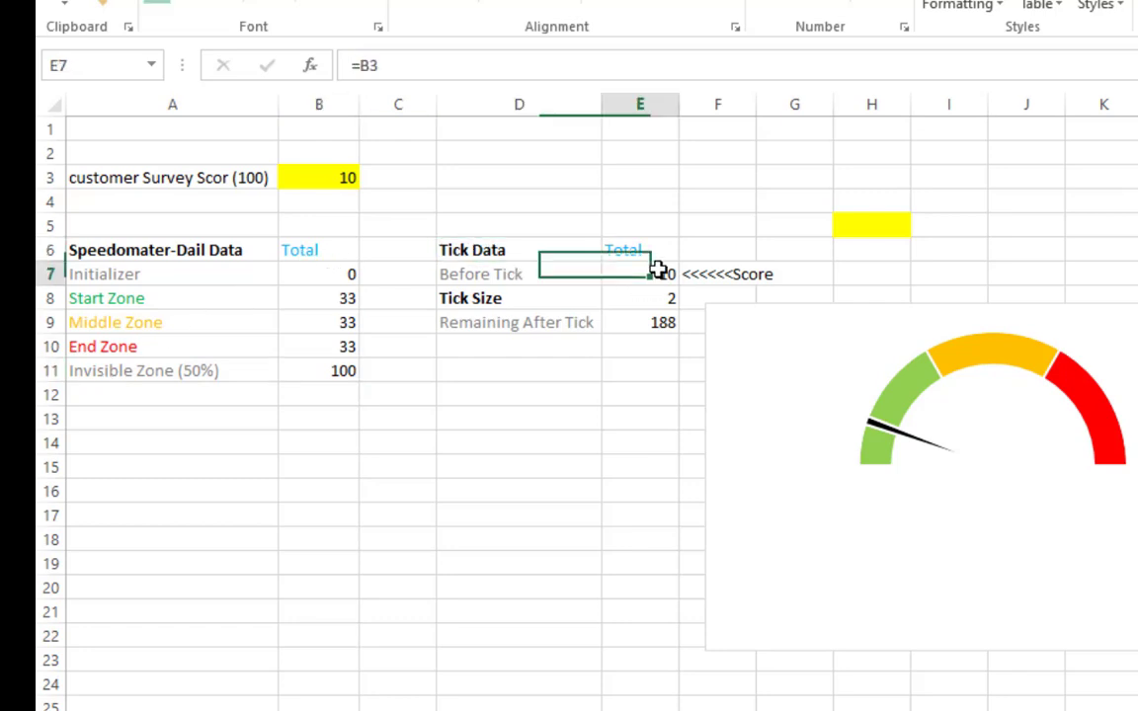
Enter a survey score of 60 in B3 and check the tick data in E7 and E8
click(128, 177)
click(317, 178)
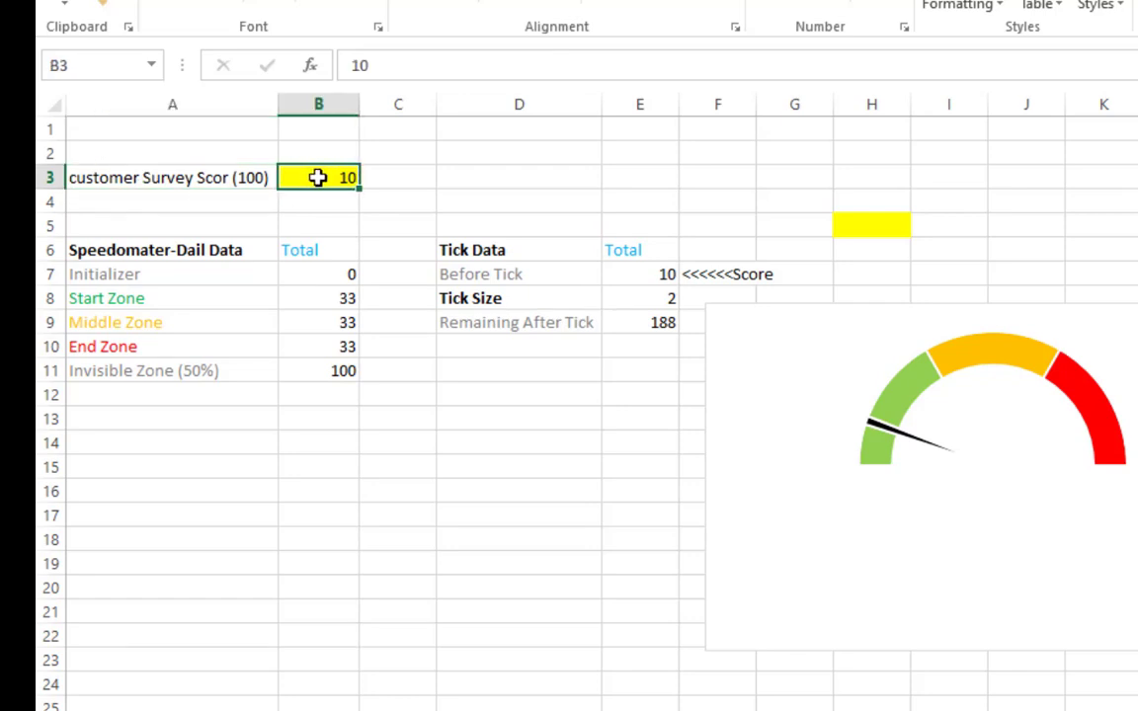
text(60)
key(Return)
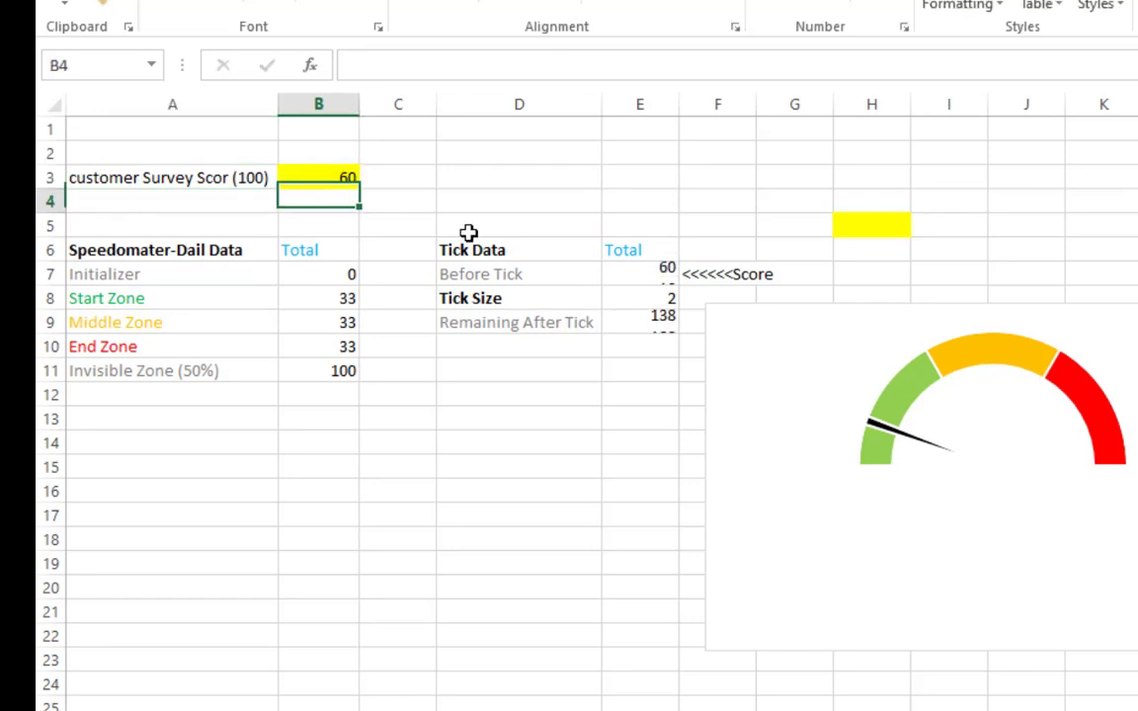
click(656, 275)
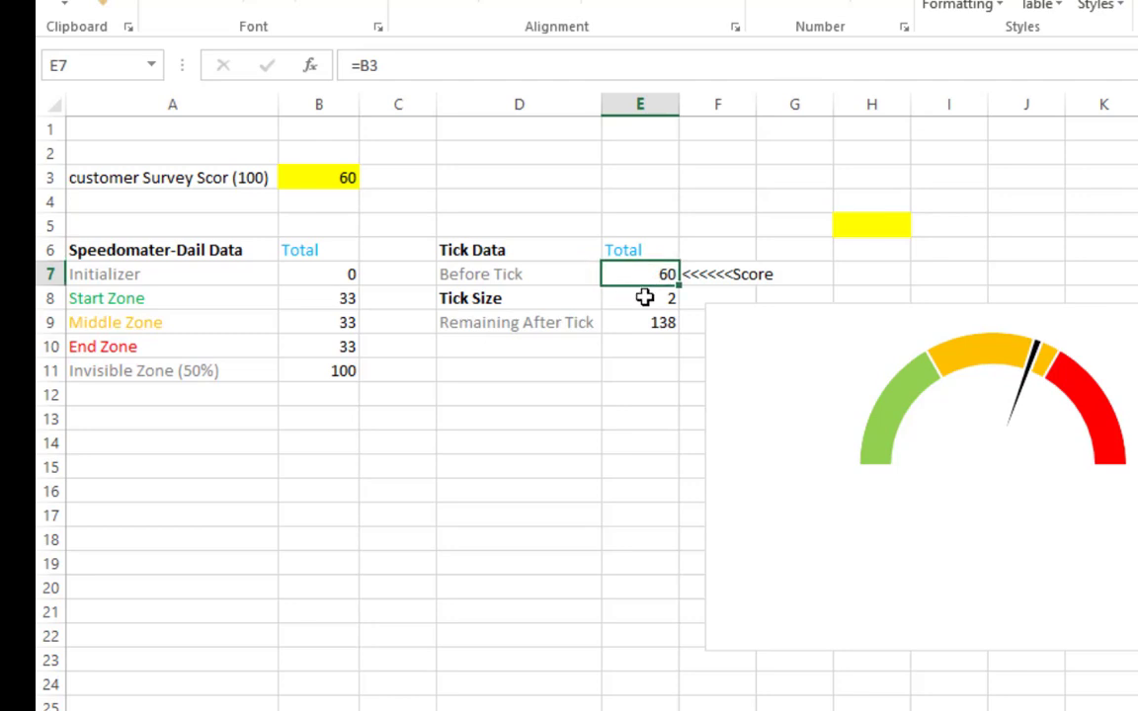
click(645, 298)
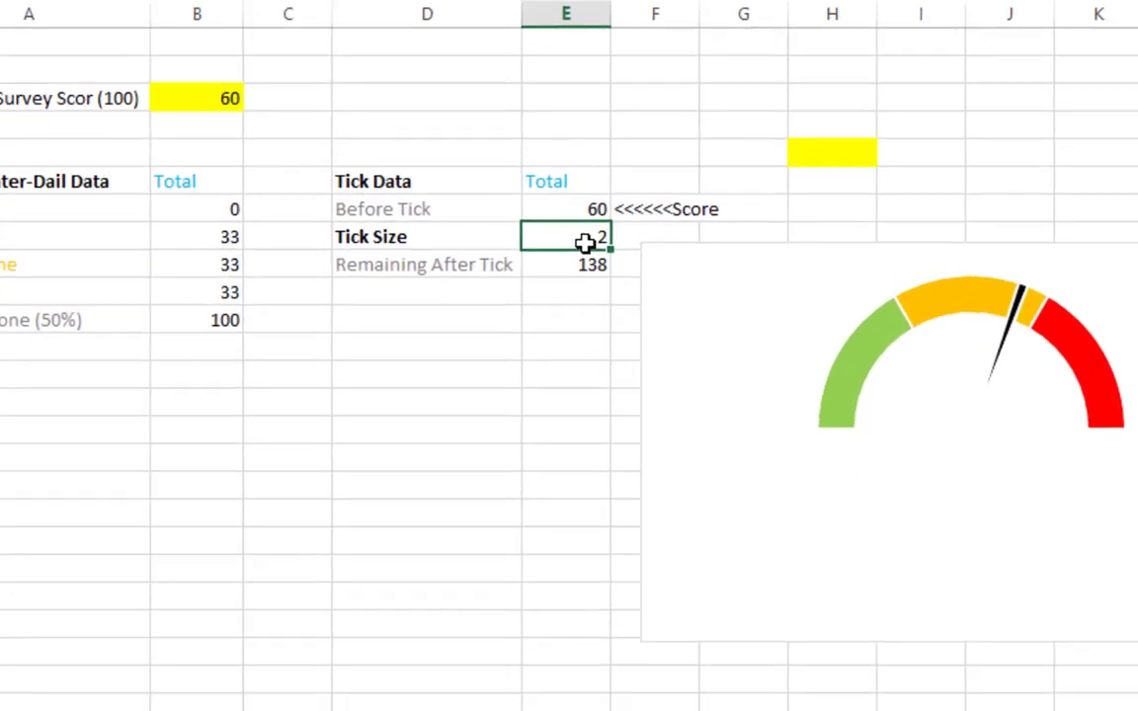
Try Tick Size values 5 and 2 in E8, settling on 3
text(5)
key(ctrl+Return)
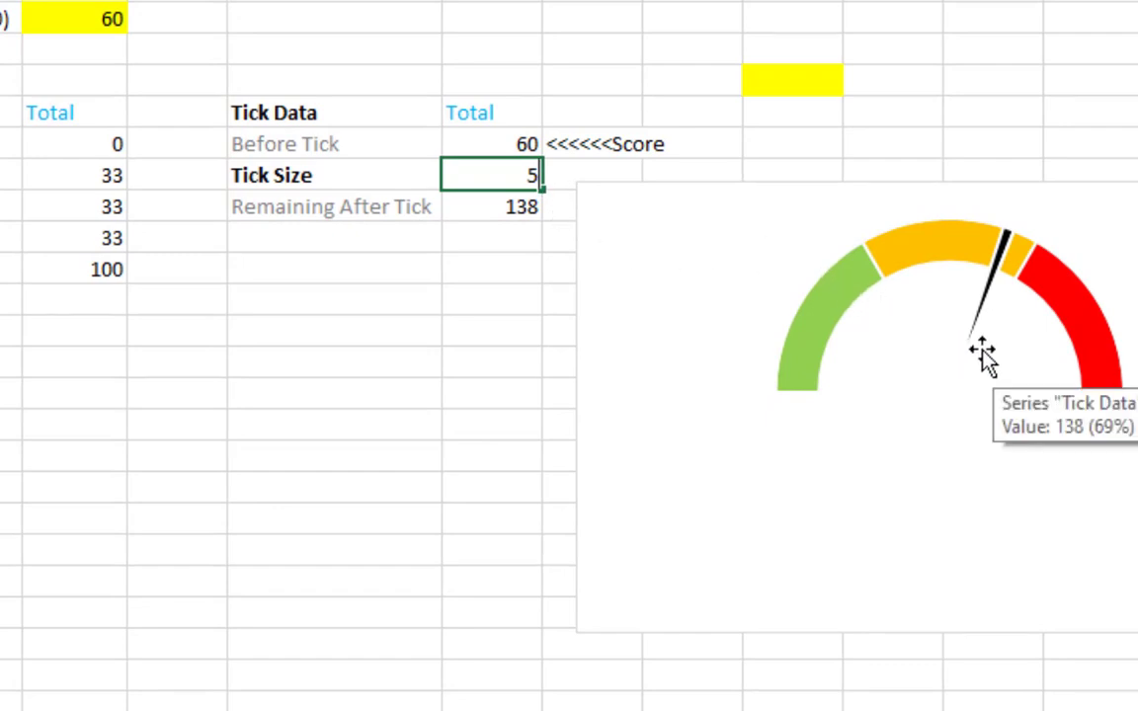
key(Return)
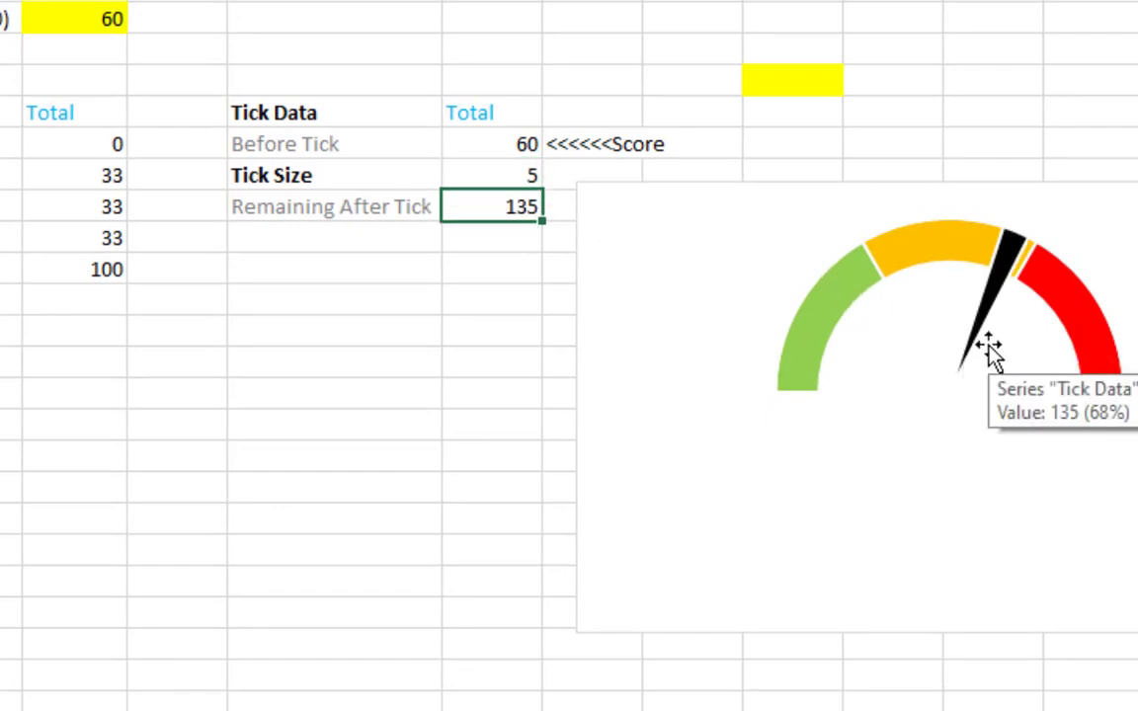
click(496, 172)
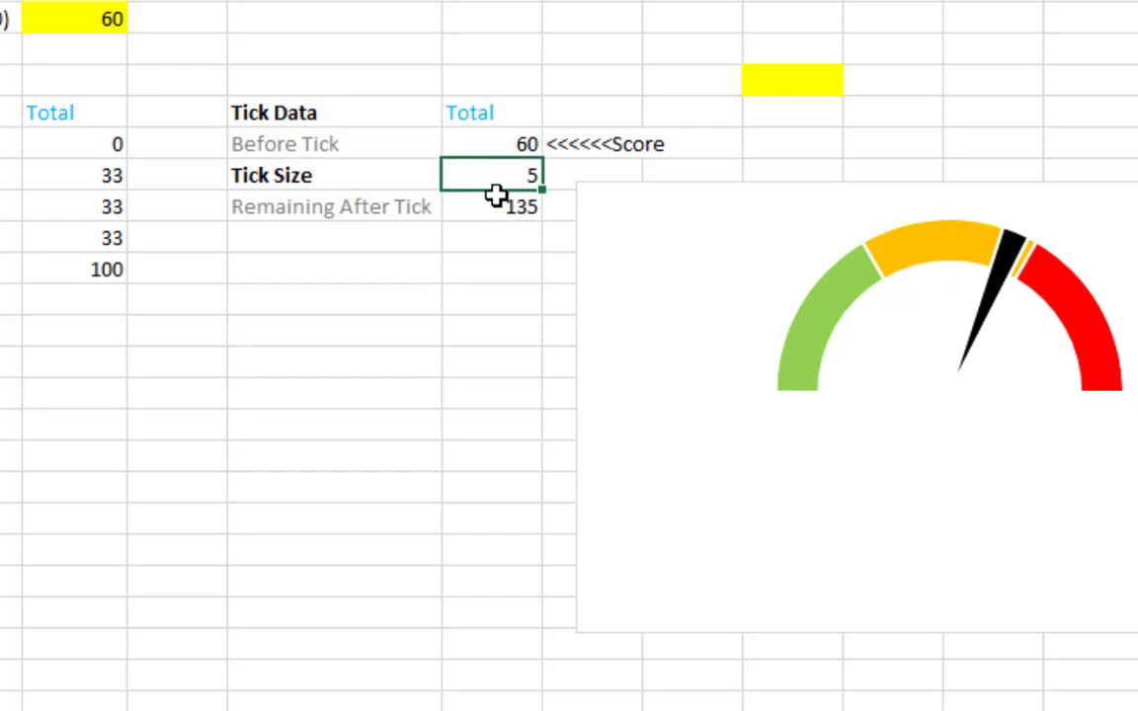
text(2)
key(Return)
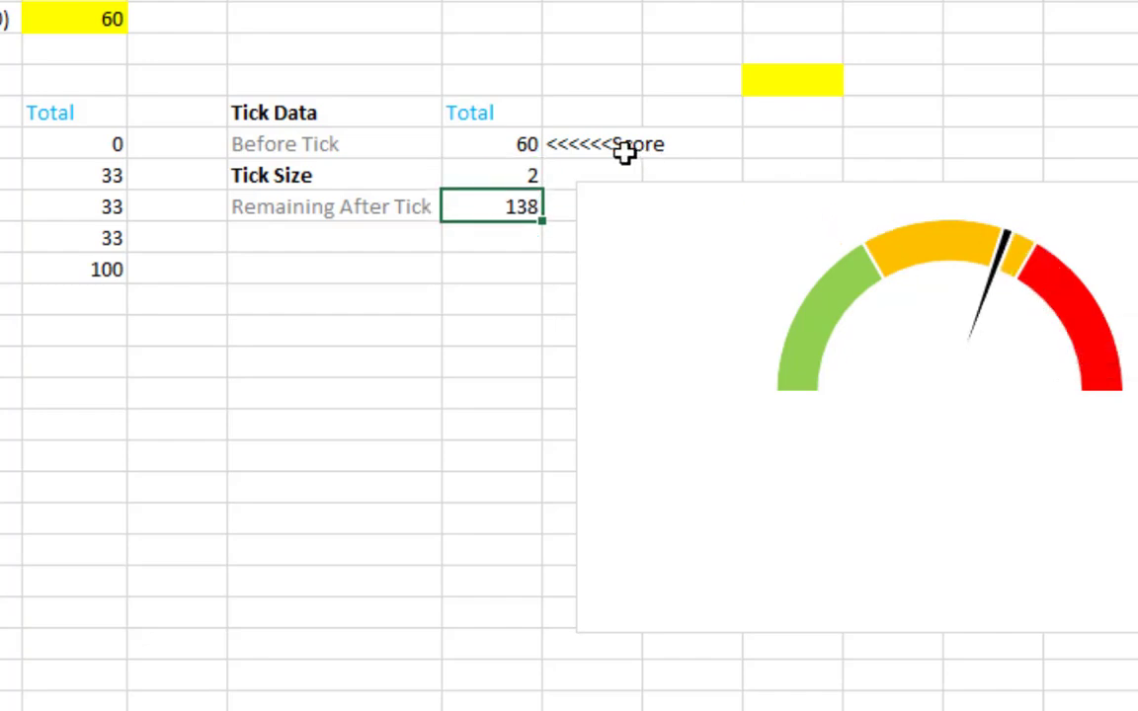
click(502, 178)
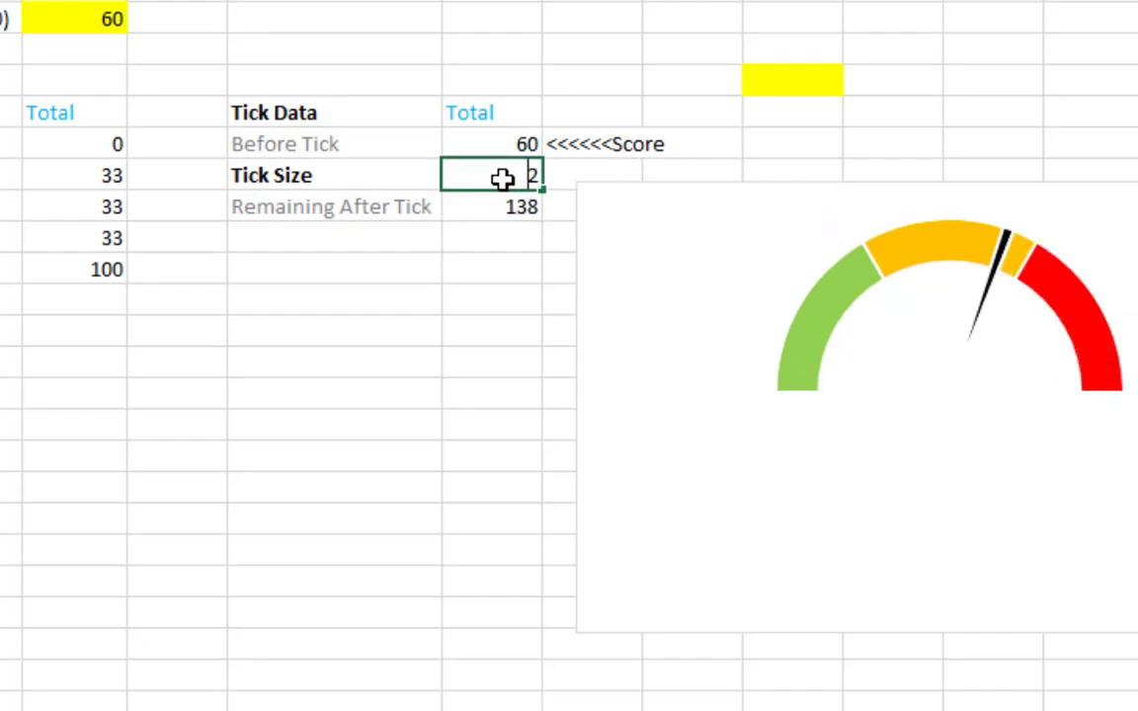
text(3)
key(Return)
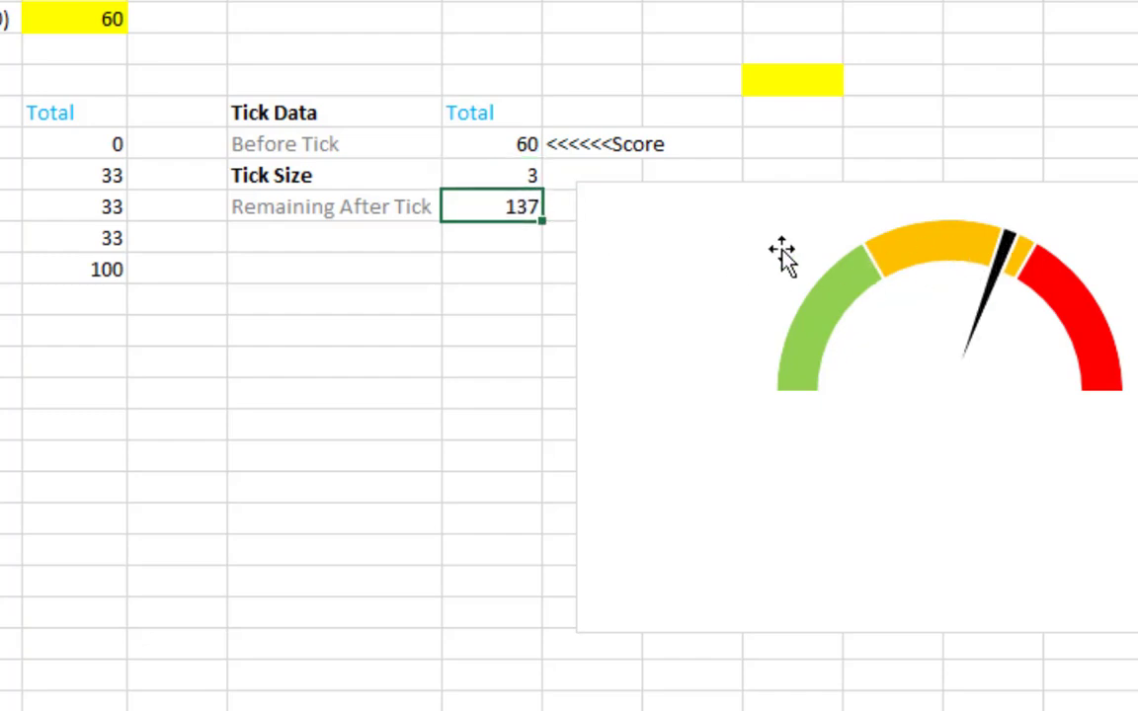
double_click(507, 204)
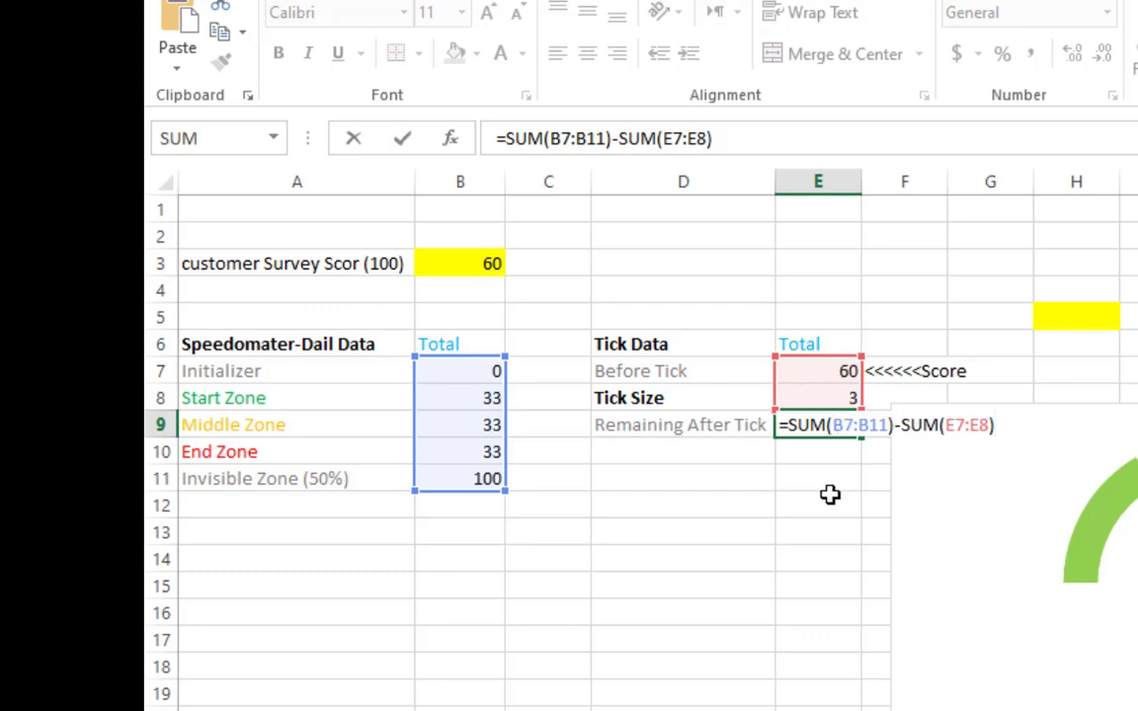
key(Return)
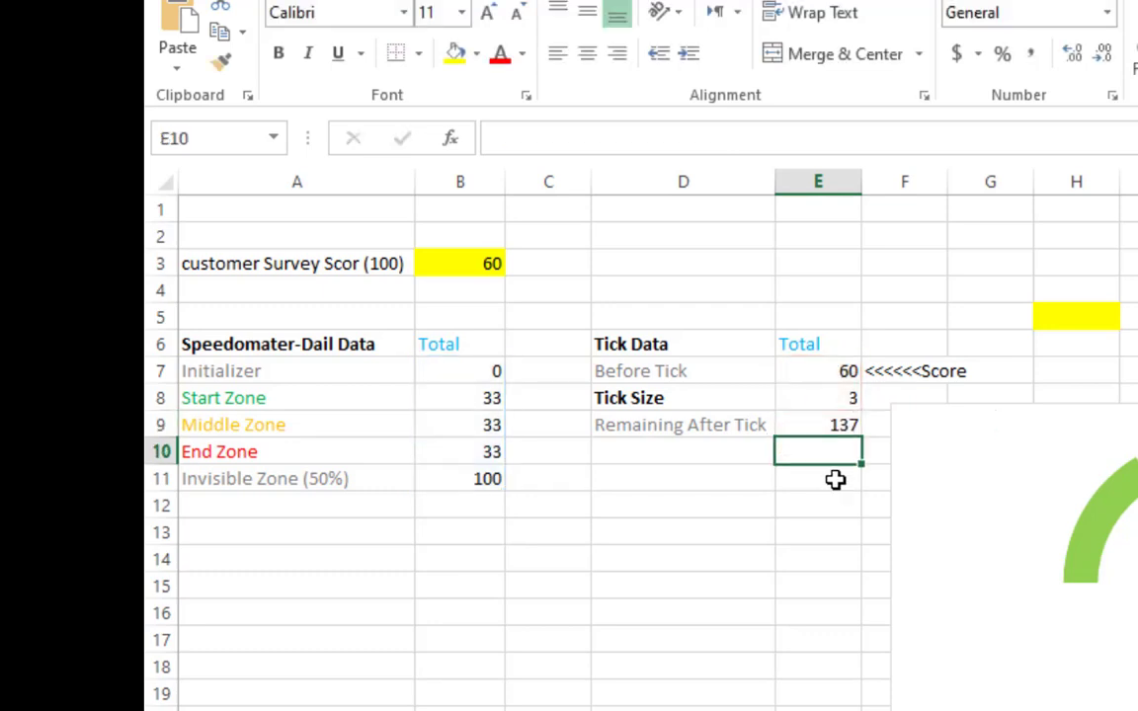
click(826, 425)
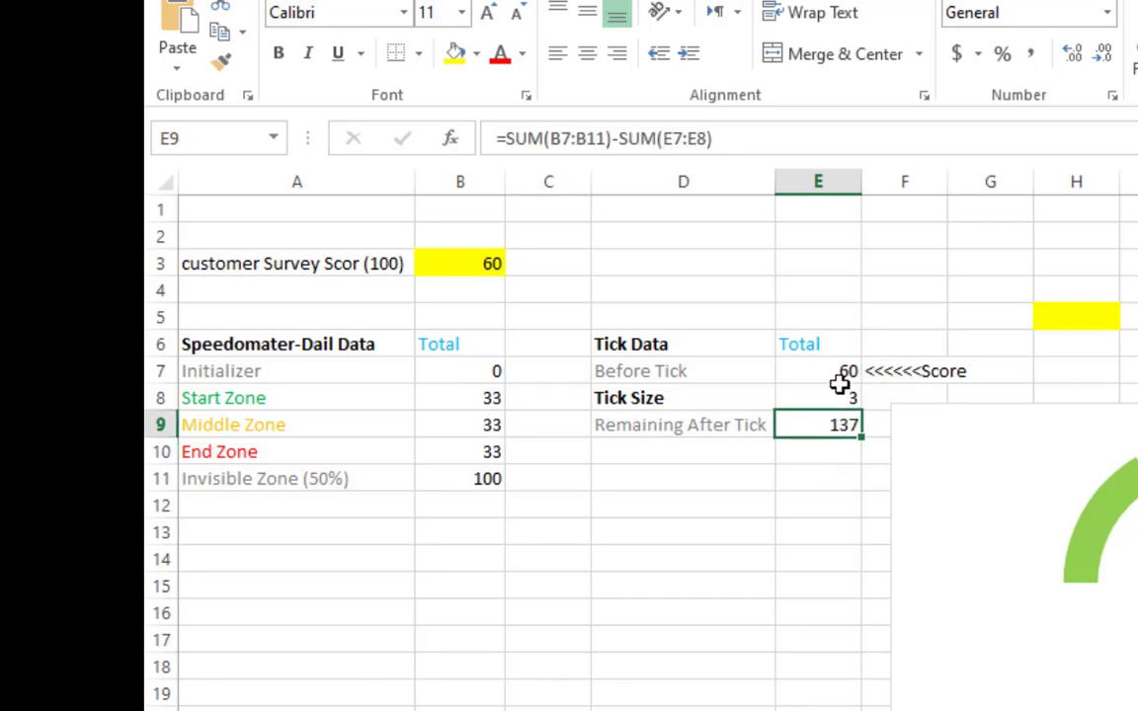
Try a score of 80 in B3, set Tick Size in E8 to 2, then set the score to 50
click(452, 263)
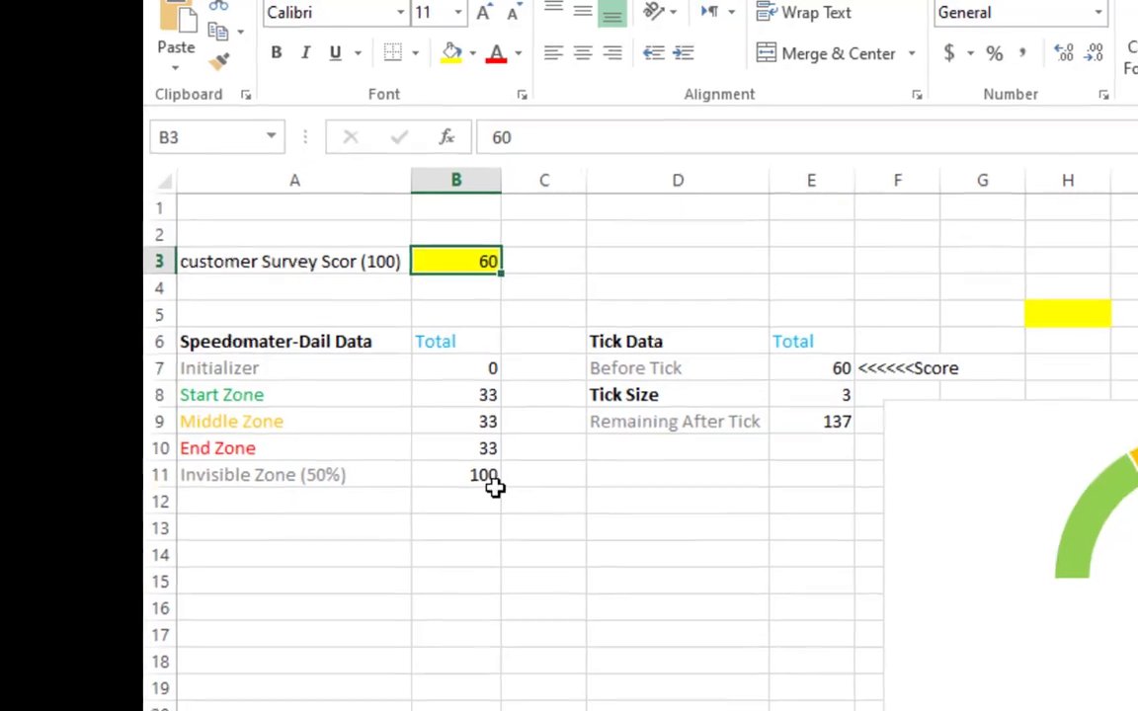
text(80)
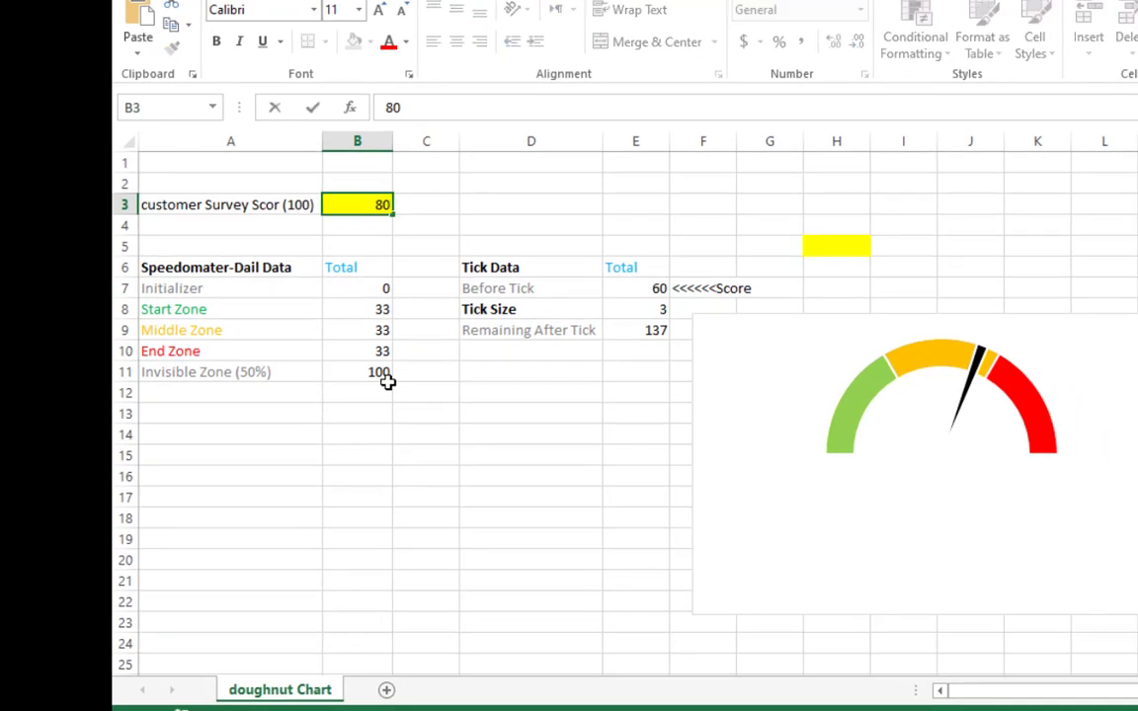
key(Return)
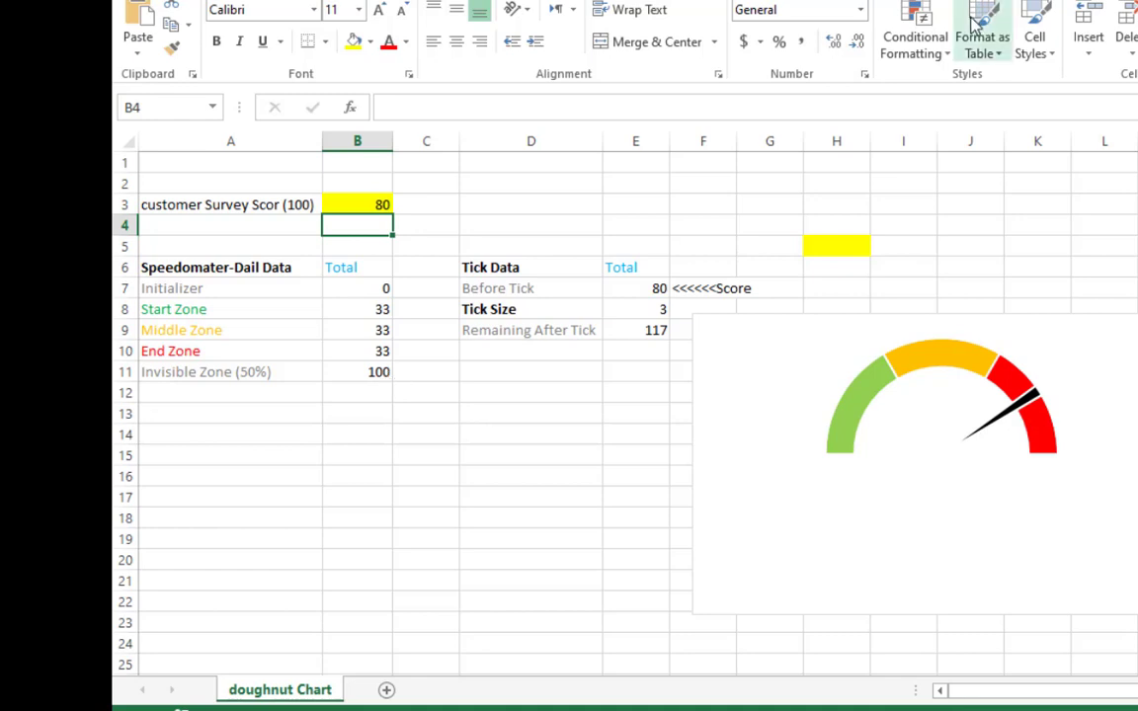
click(615, 310)
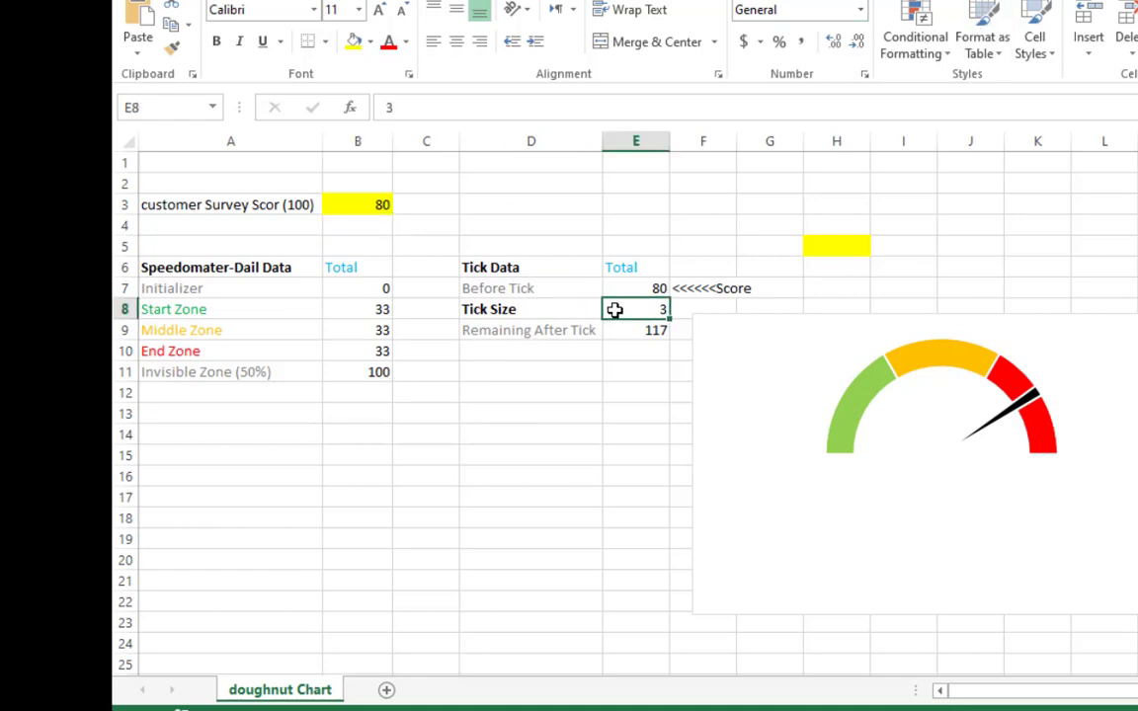
text(2)
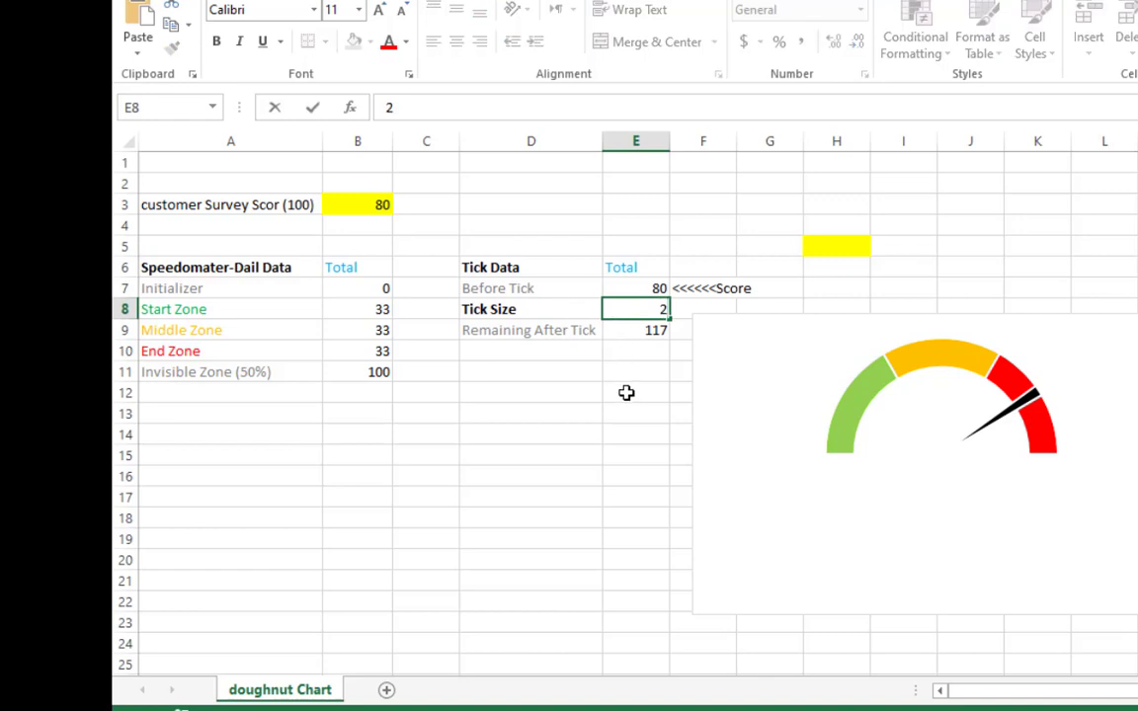
click(626, 392)
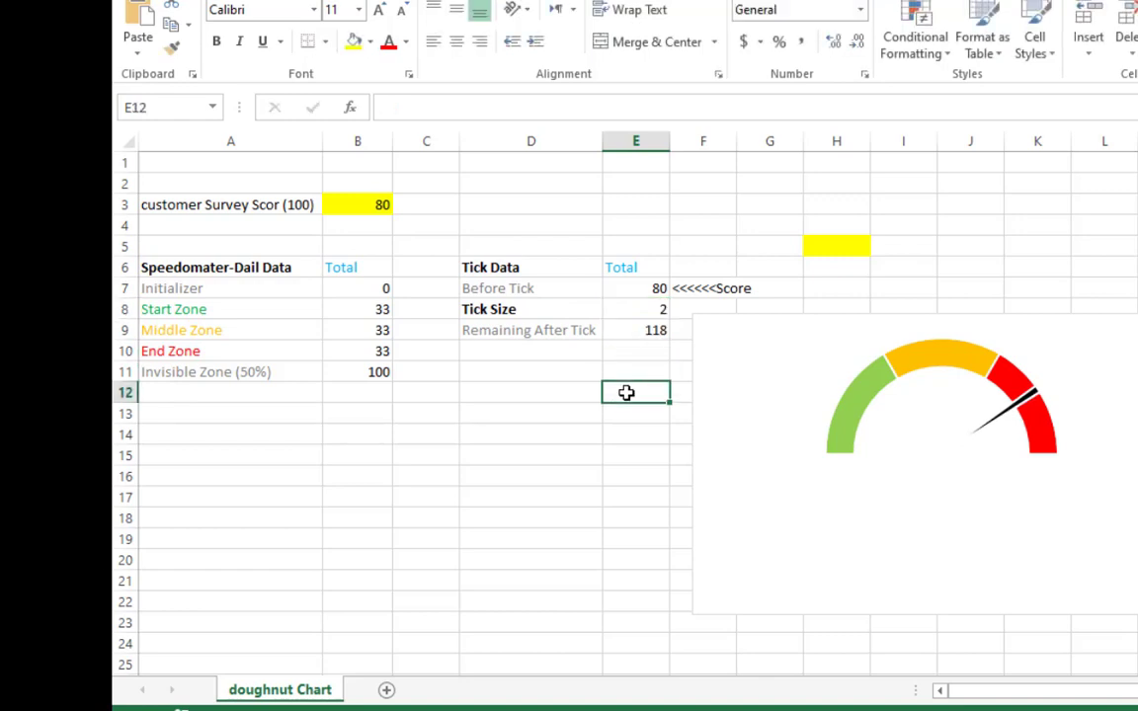
click(336, 202)
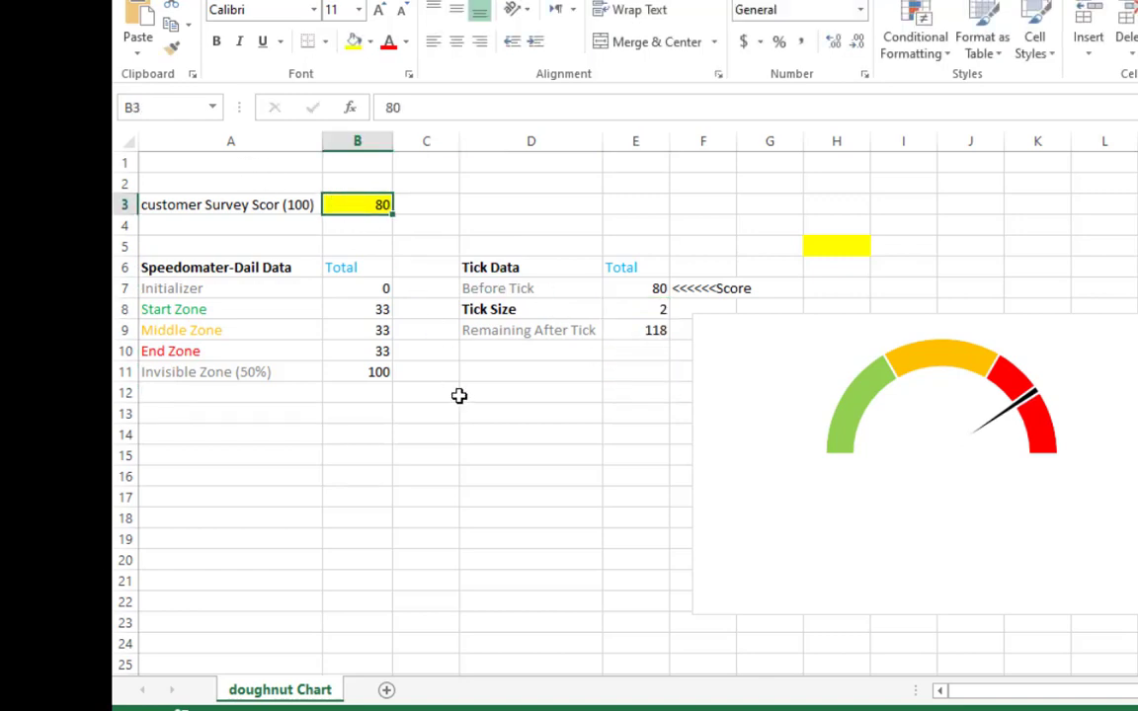
text(50)
key(Return)
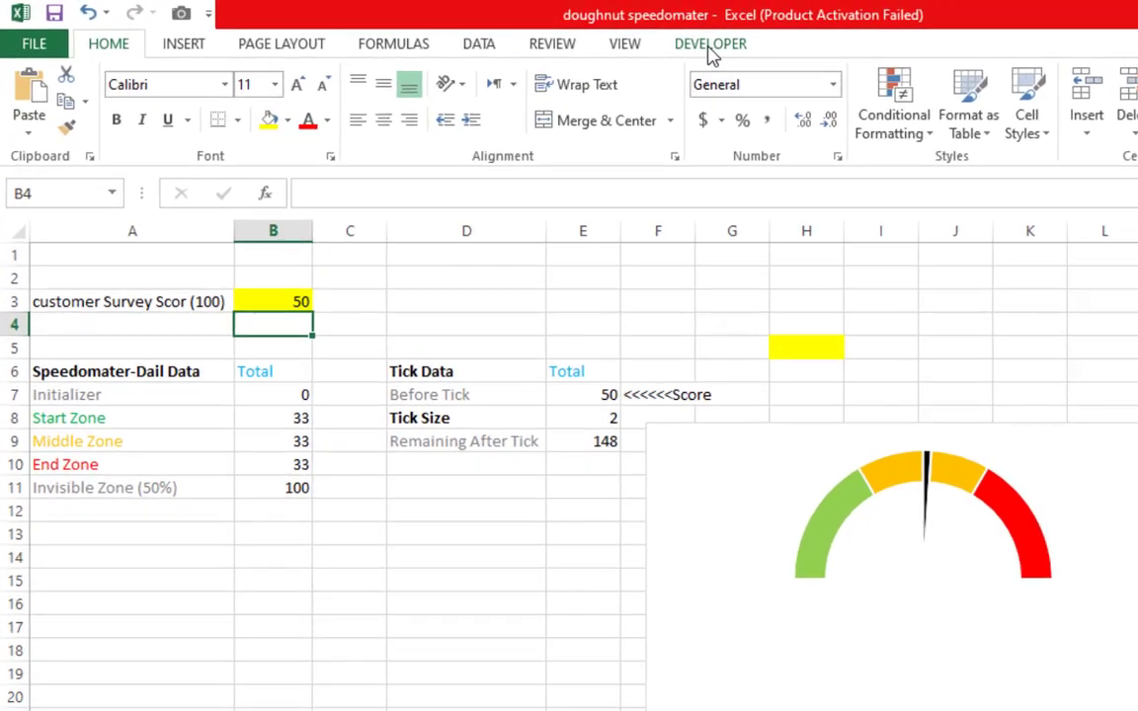
Switch to the DEVELOPER ribbon tab
click(639, 45)
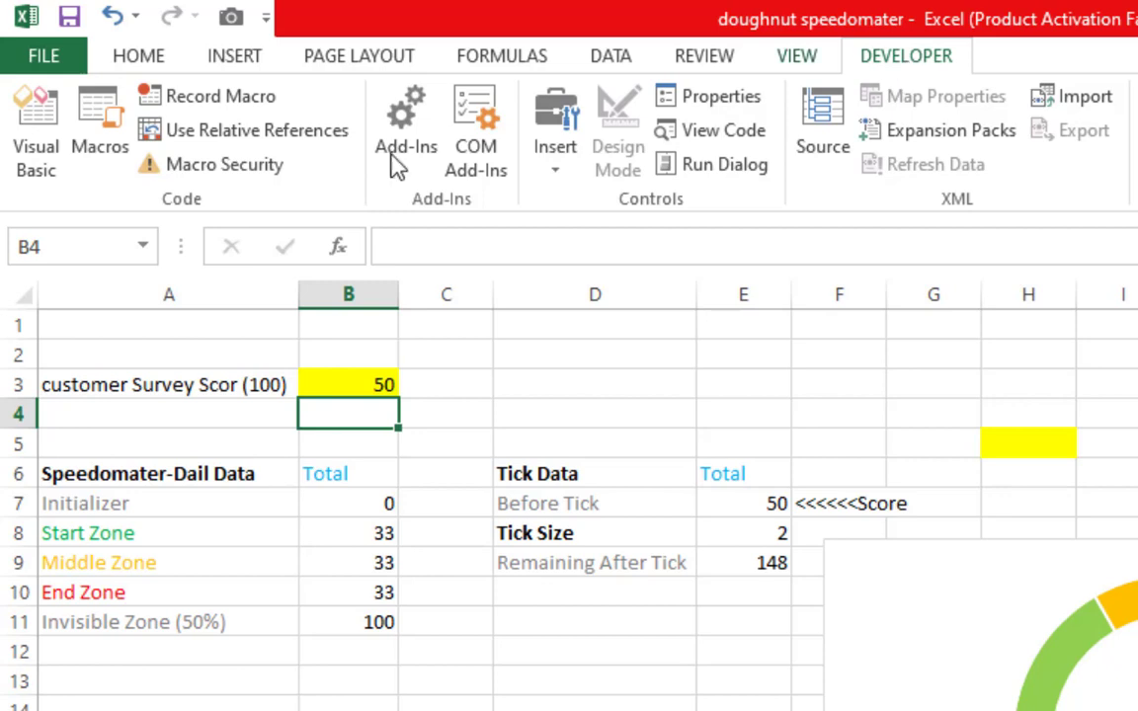
click(41, 62)
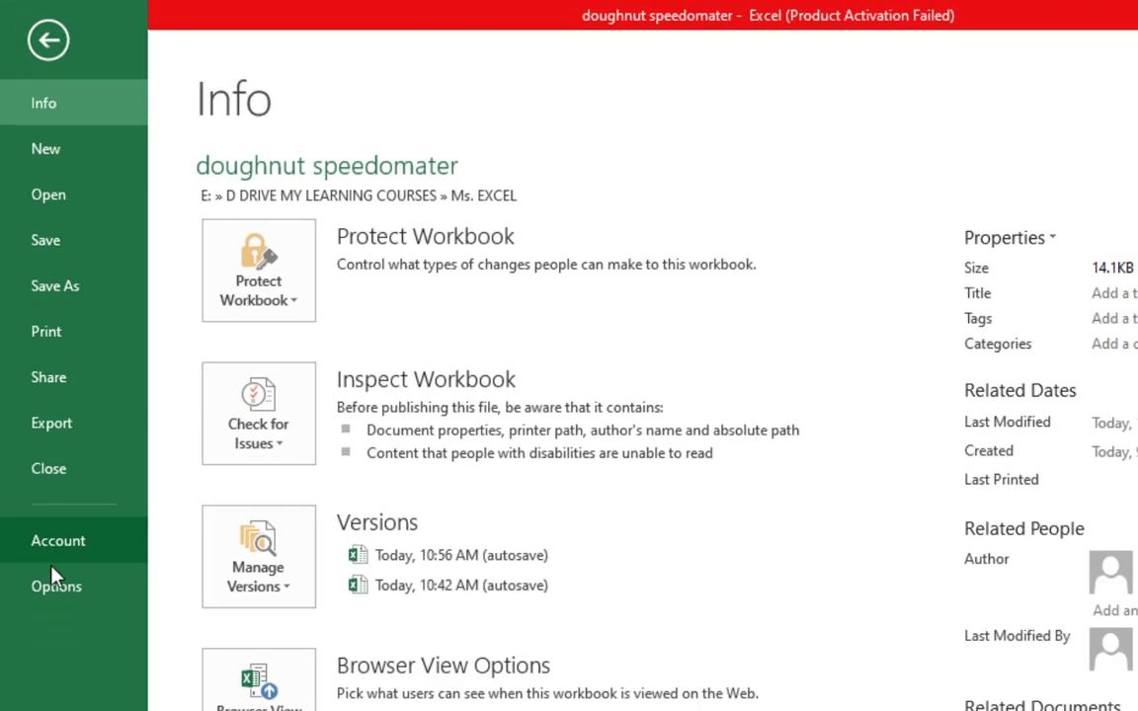
click(47, 505)
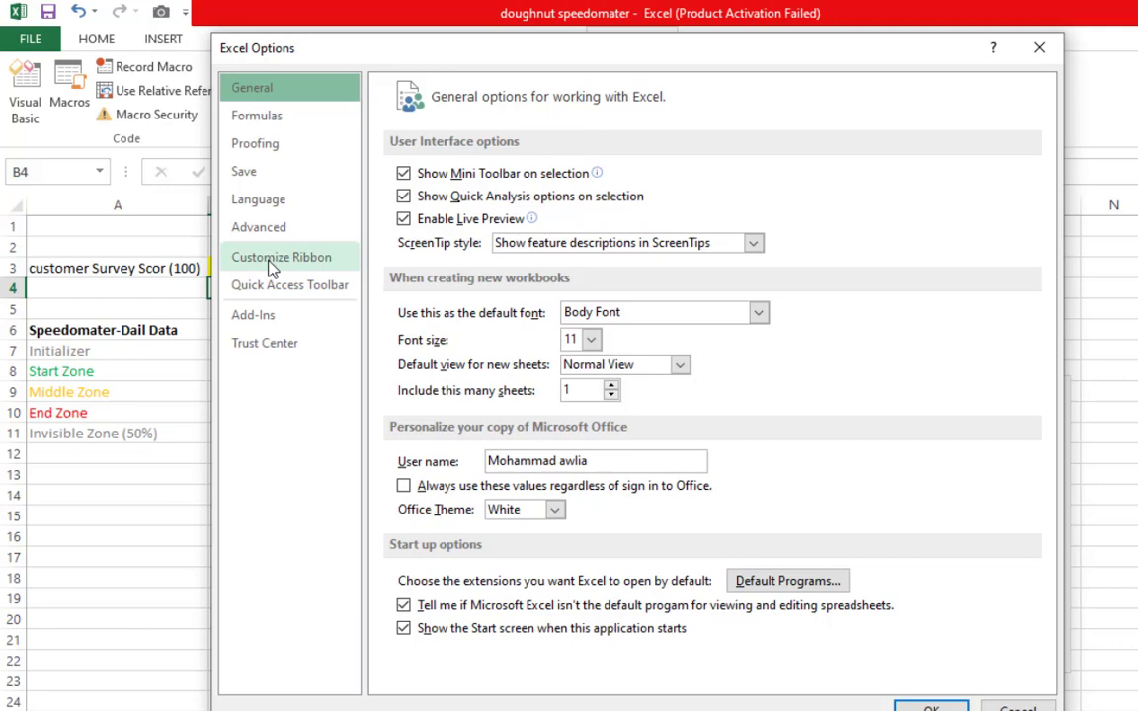
click(272, 267)
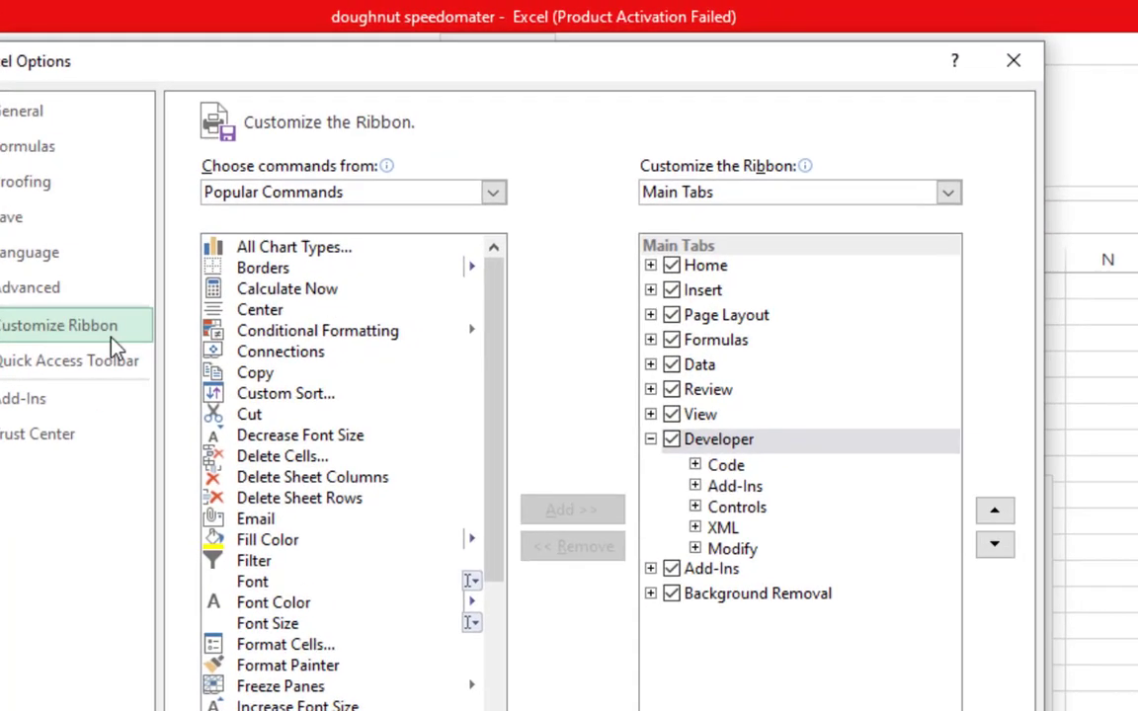
click(665, 456)
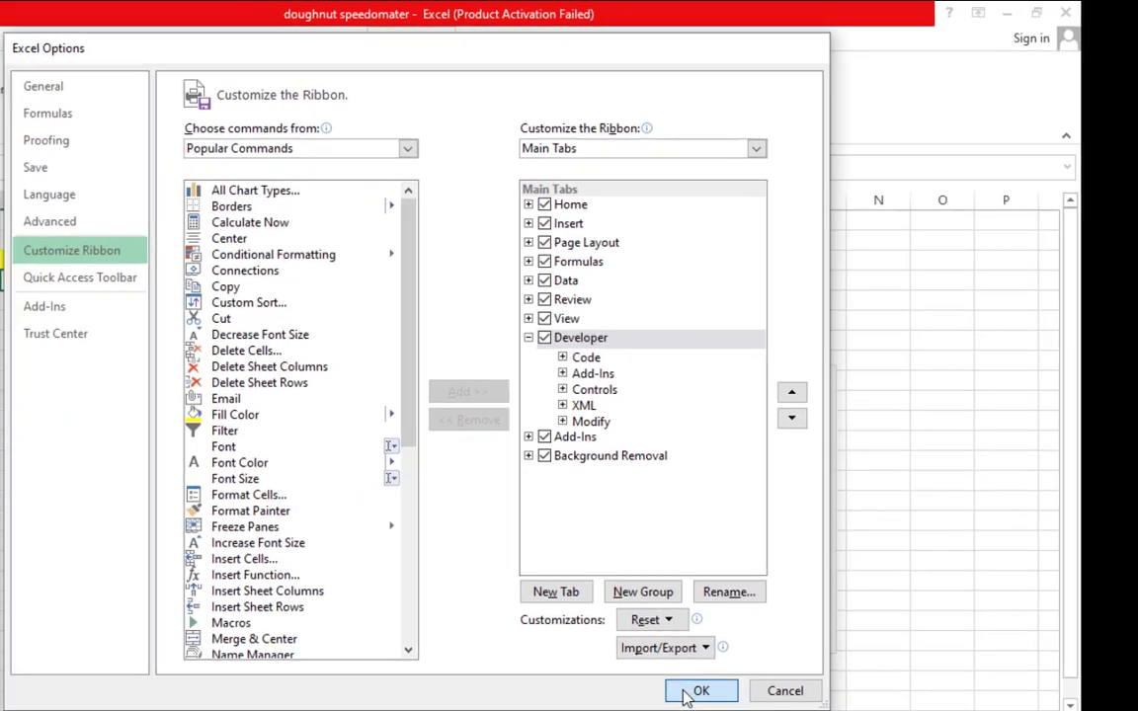
click(691, 689)
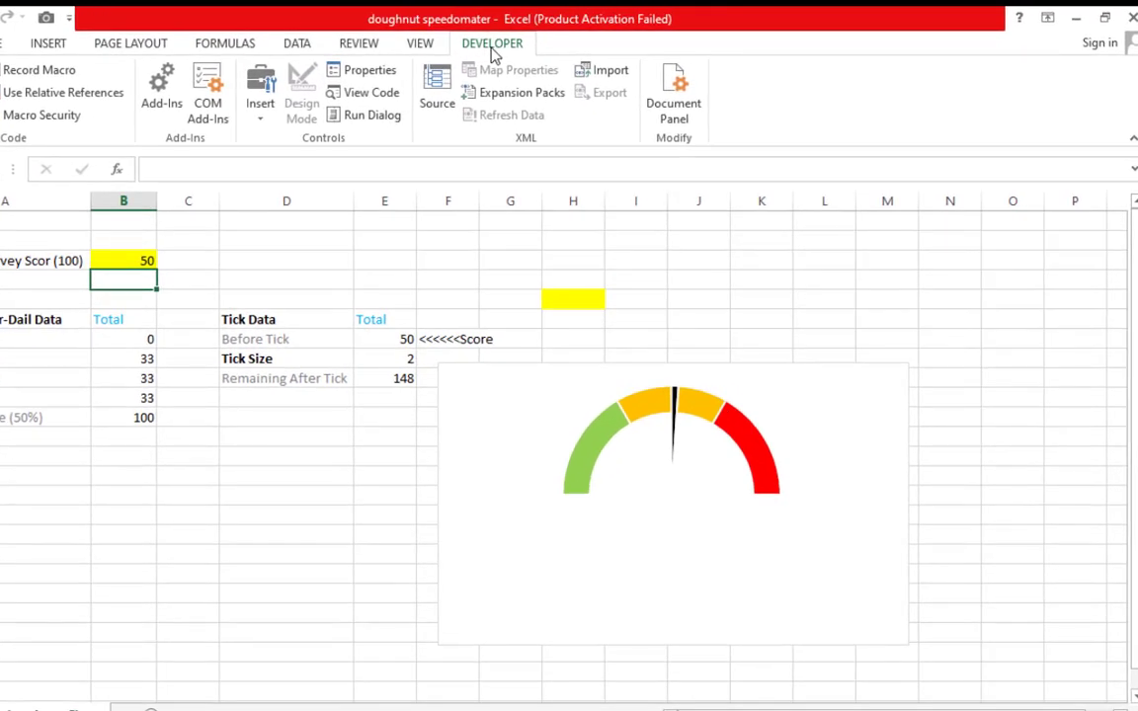
Insert a Form Controls spin button and draw it in column D near rows 2–4
click(260, 124)
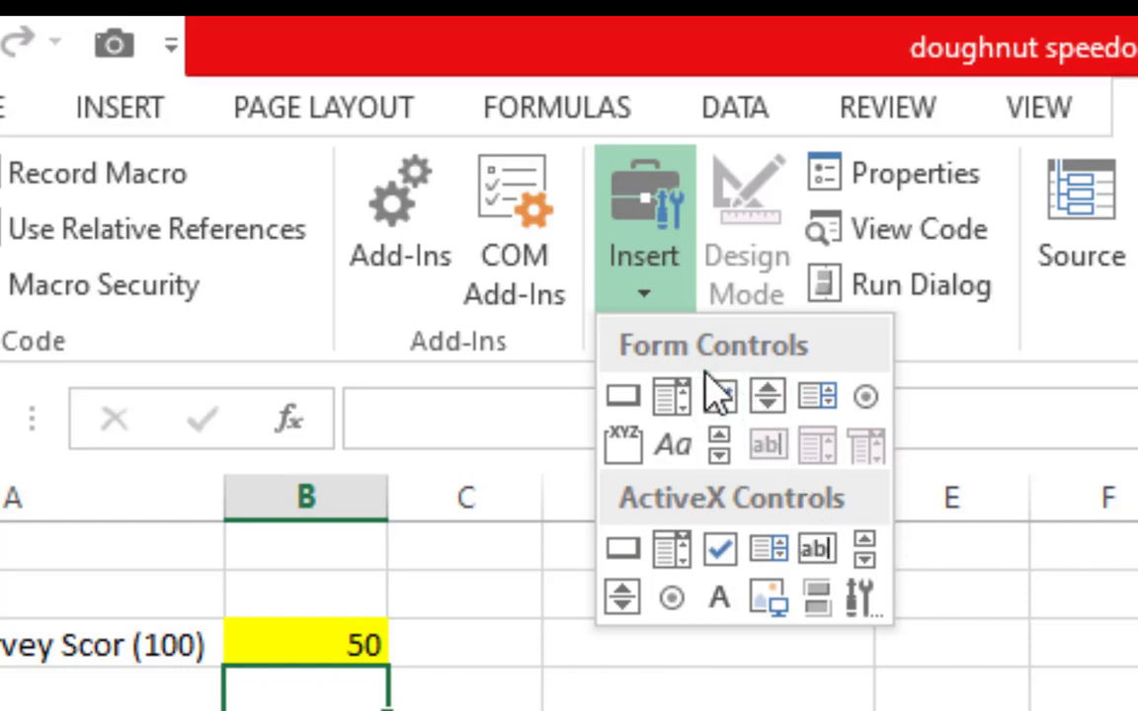
click(766, 401)
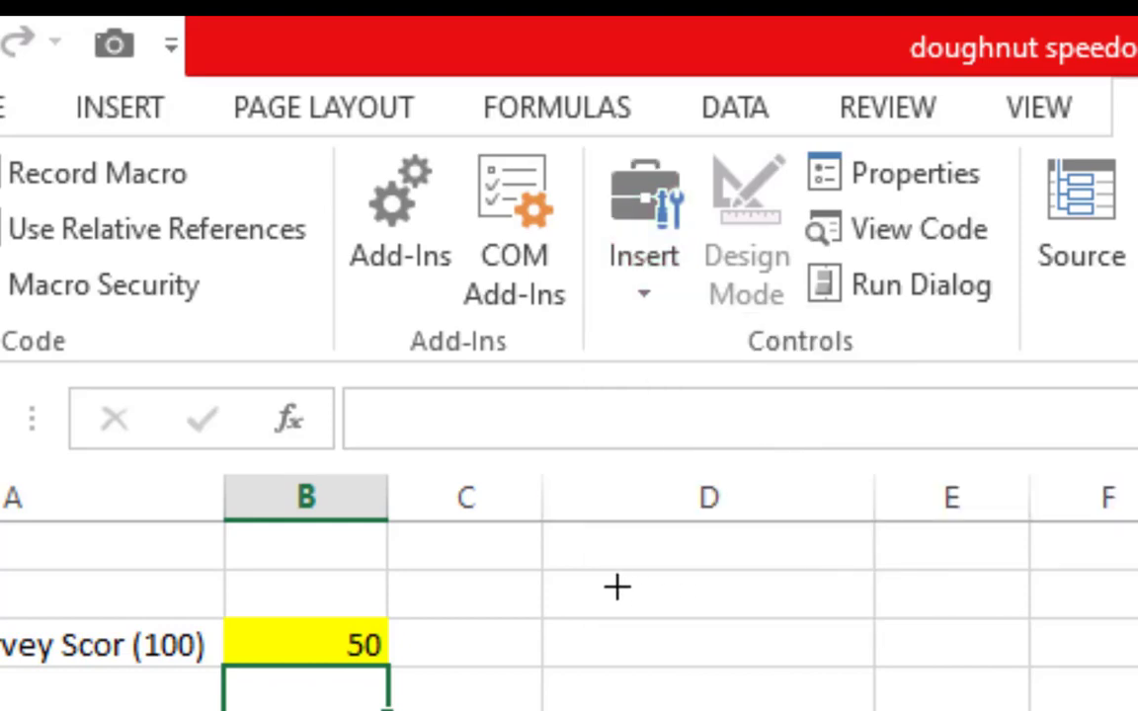
drag(596, 567, 719, 706)
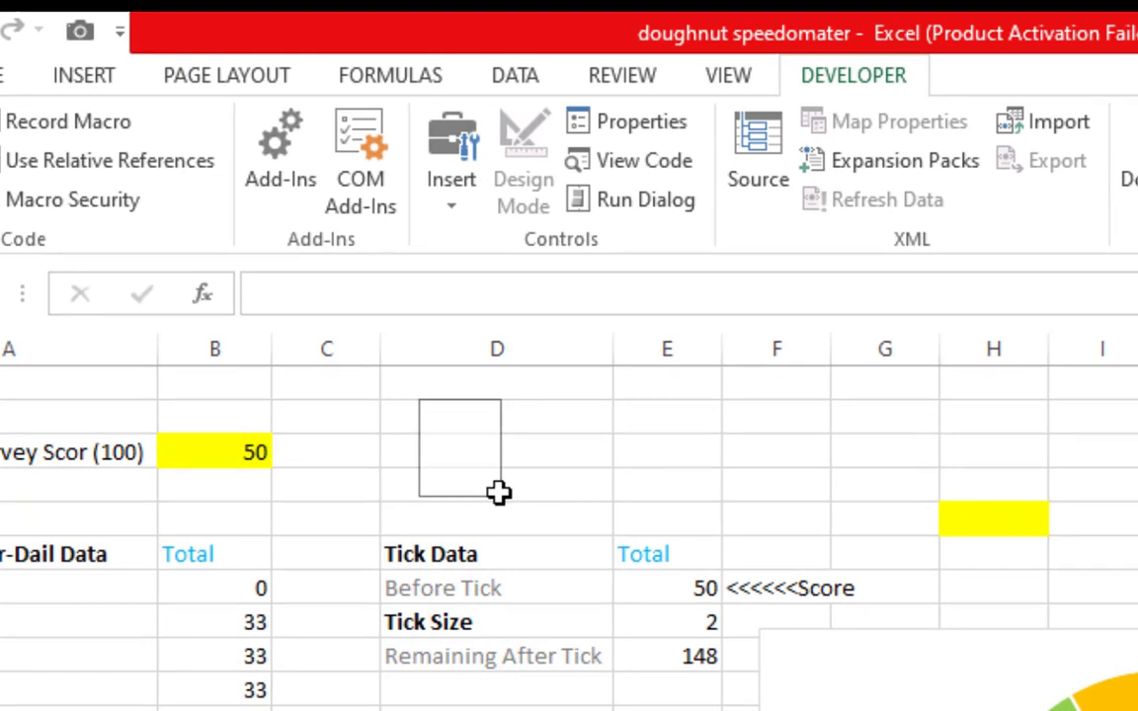
drag(527, 517, 500, 494)
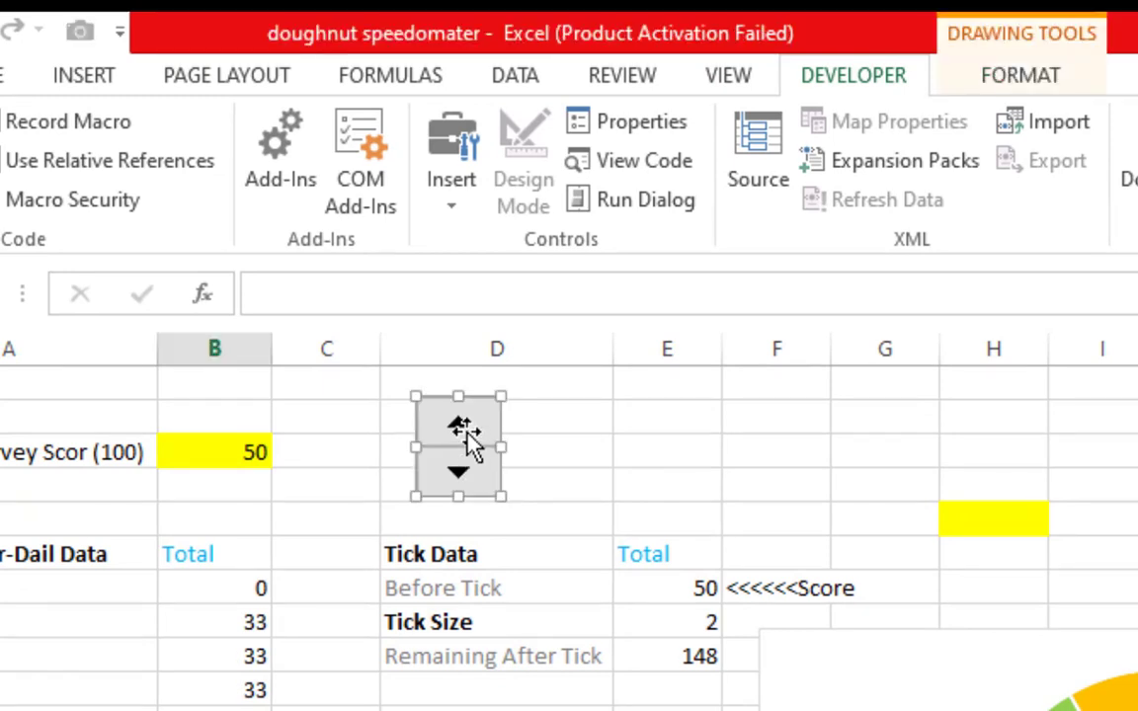
drag(463, 429, 479, 433)
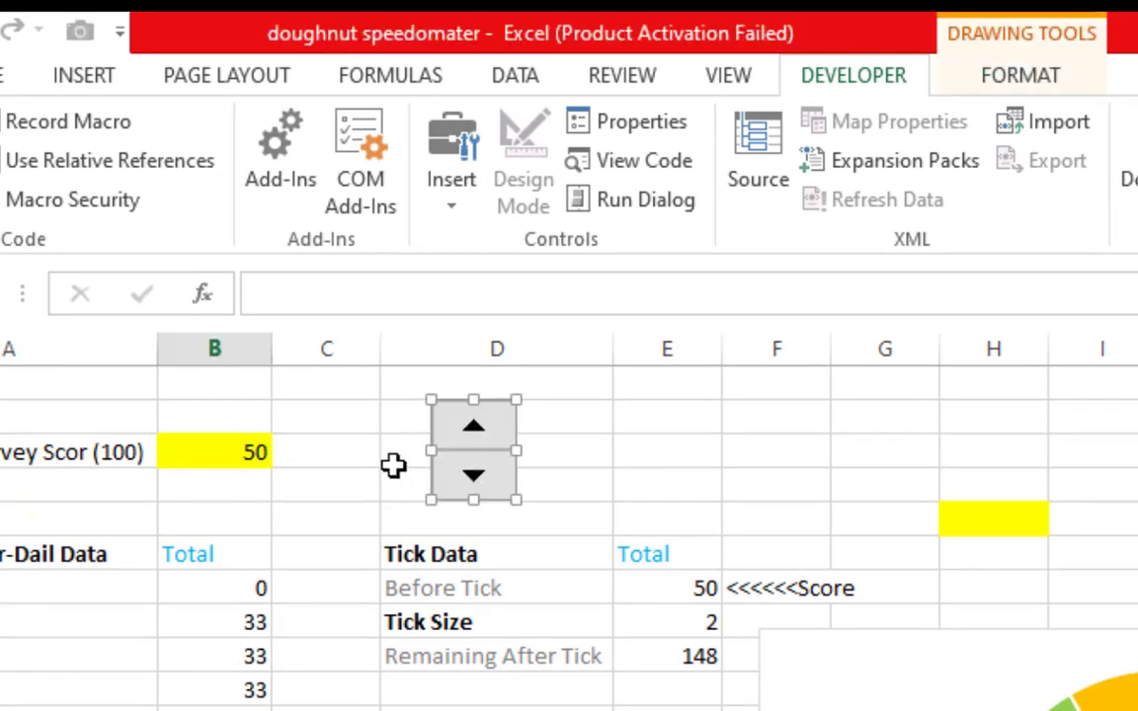
click(224, 454)
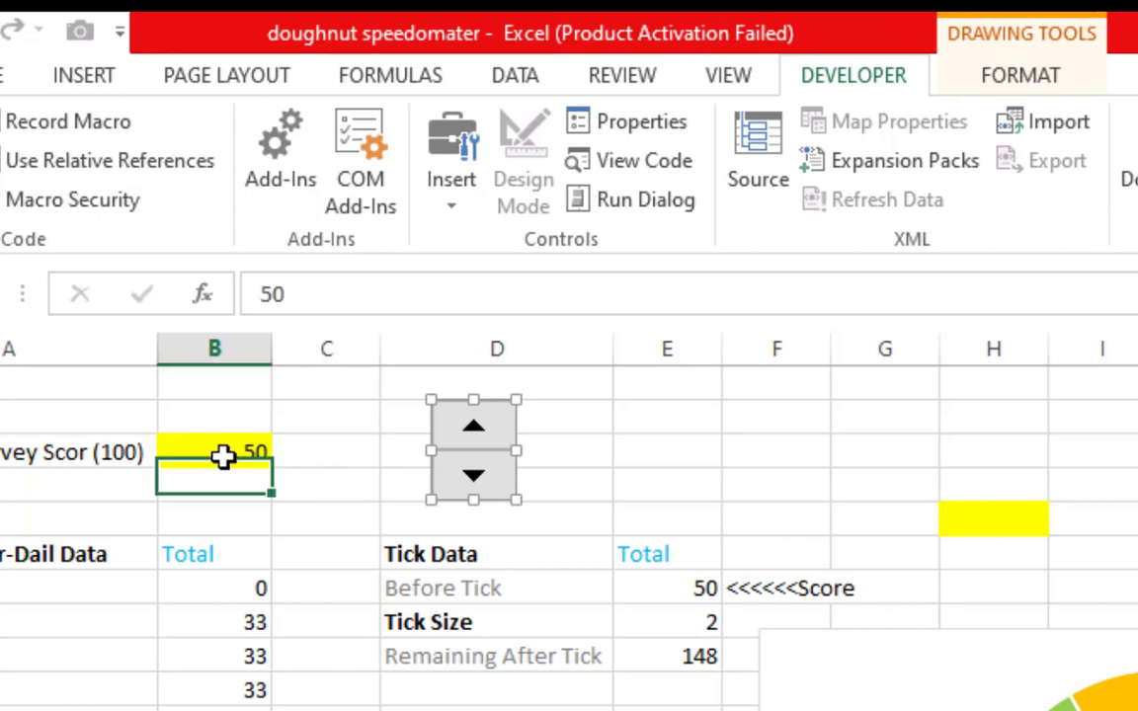
ctrl+click(494, 437)
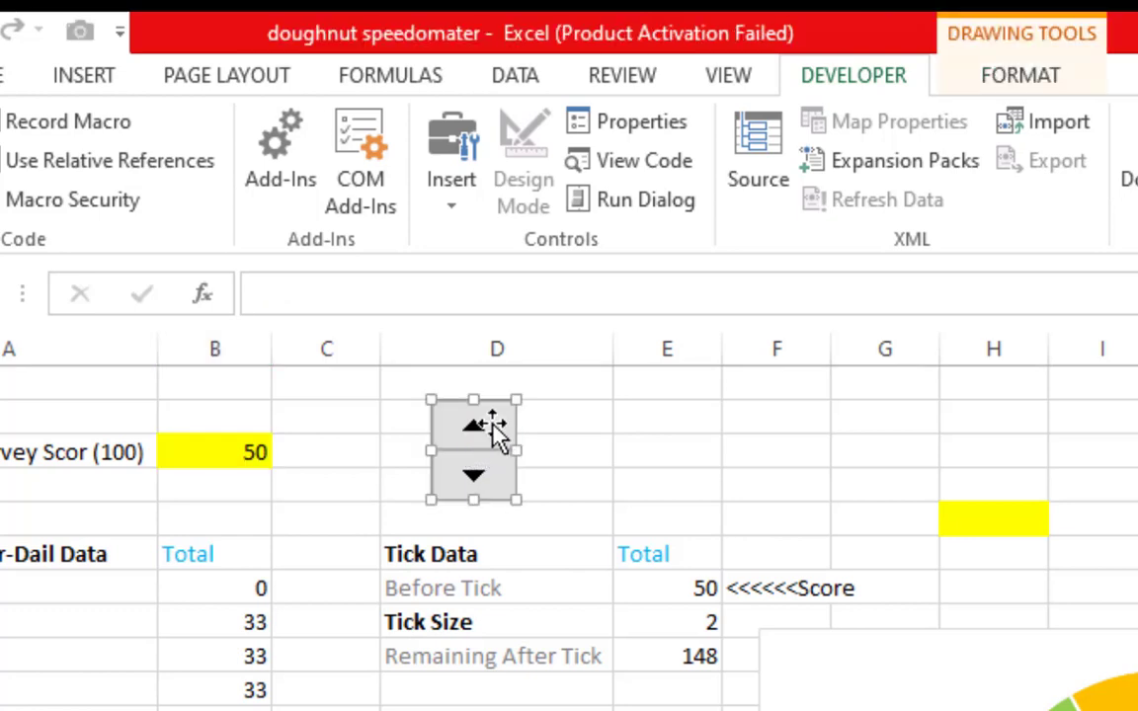
In Format Control, give the spin button a maximum value of 100 and cell link $B$3
right_click(493, 423)
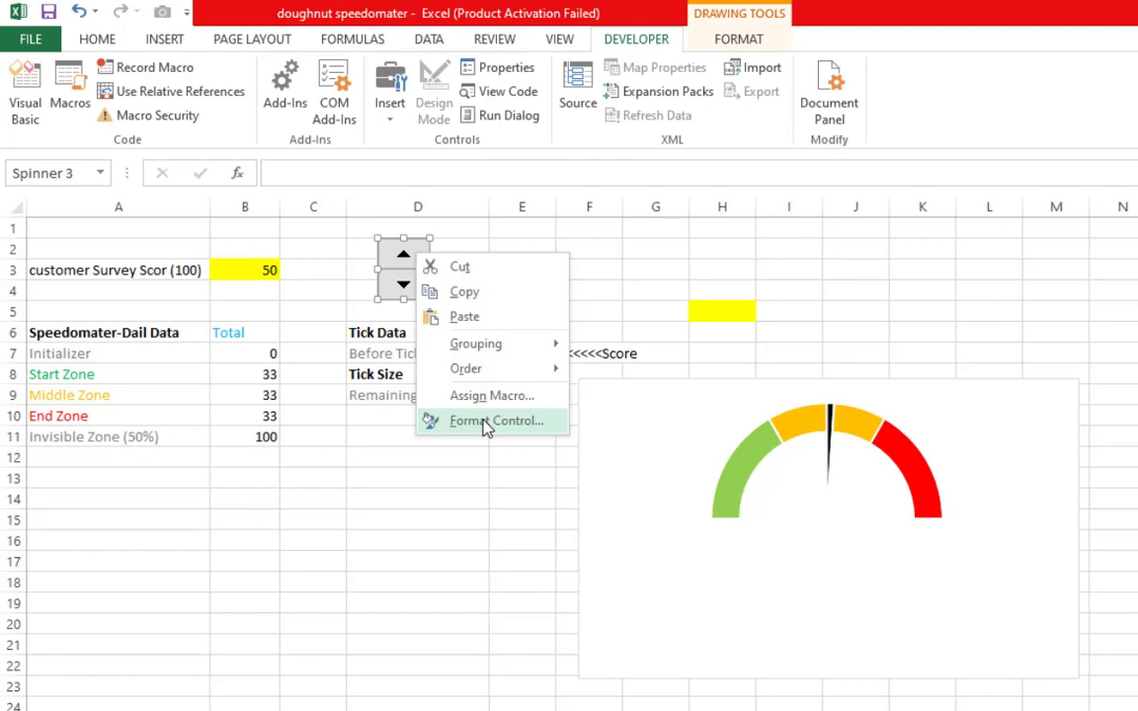
click(486, 422)
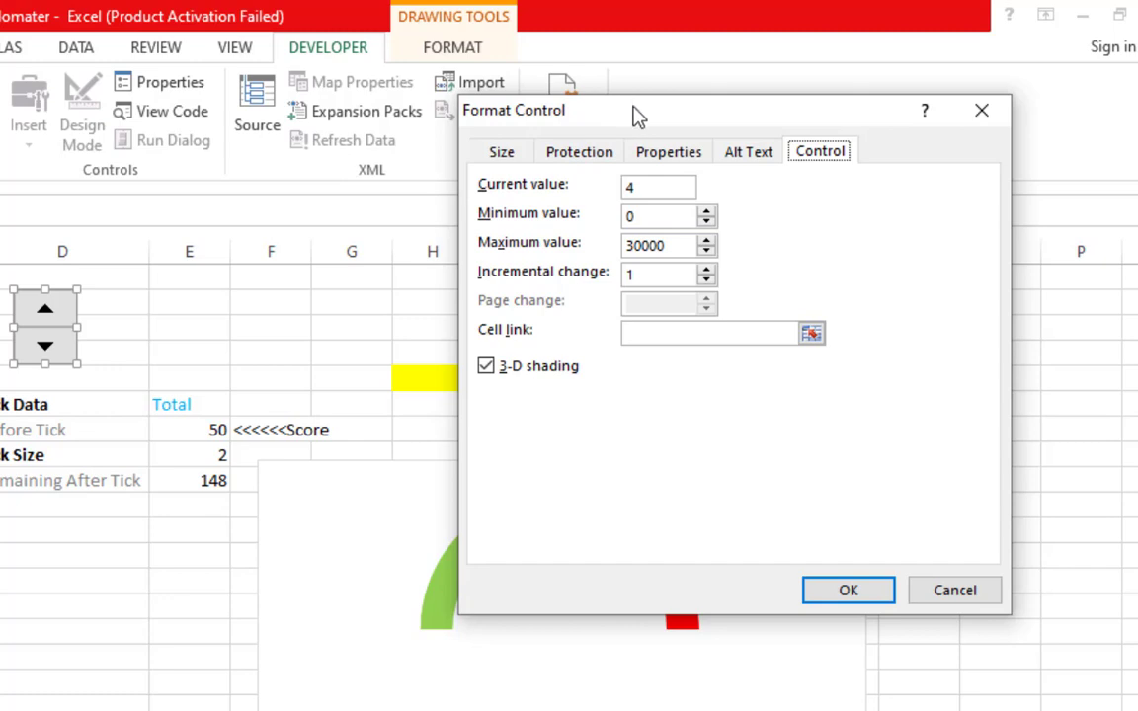
drag(637, 116, 449, 118)
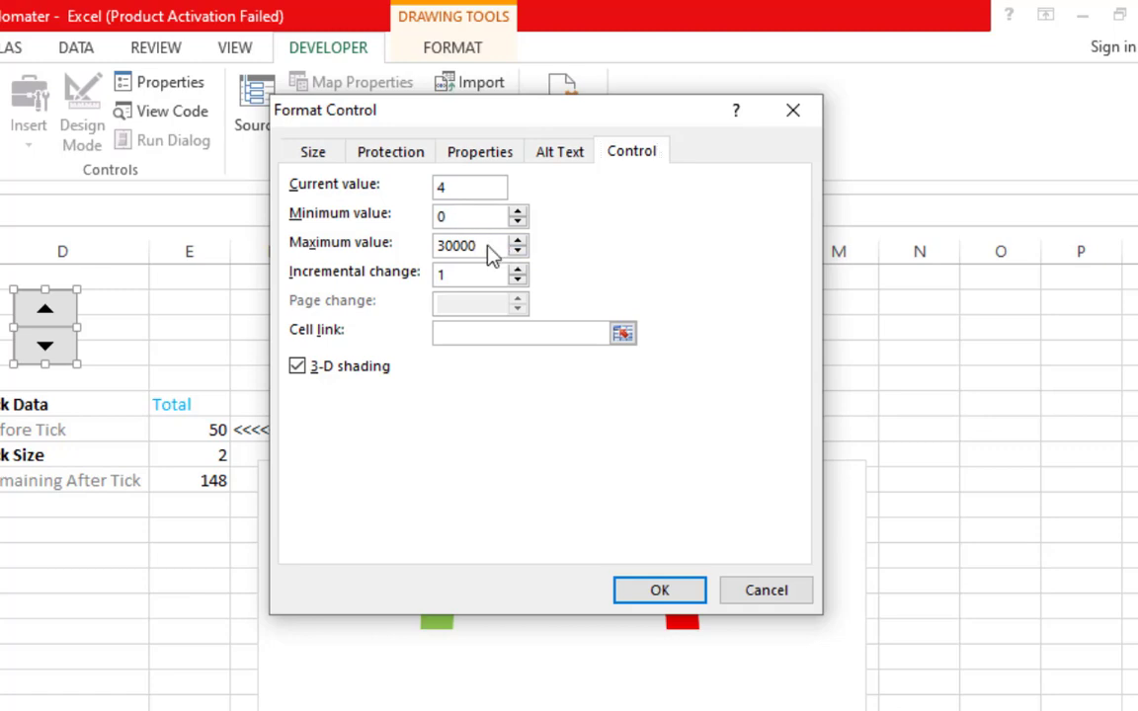
drag(493, 247, 442, 255)
text(2)
text(00)
click(472, 336)
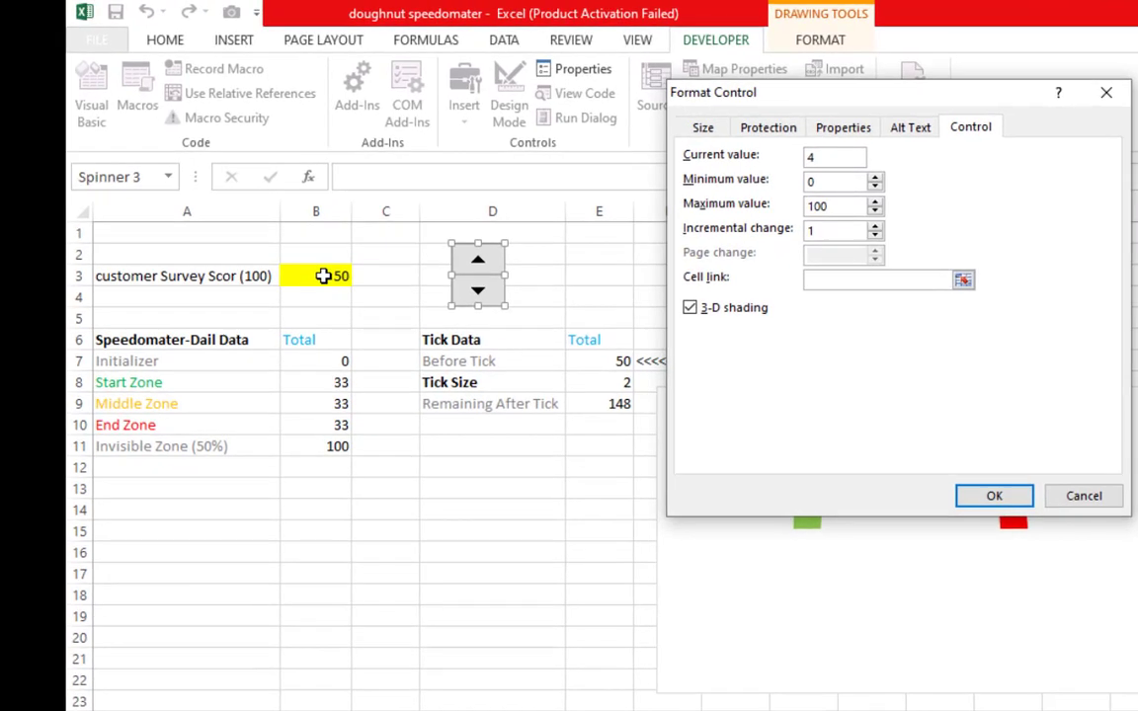
click(323, 276)
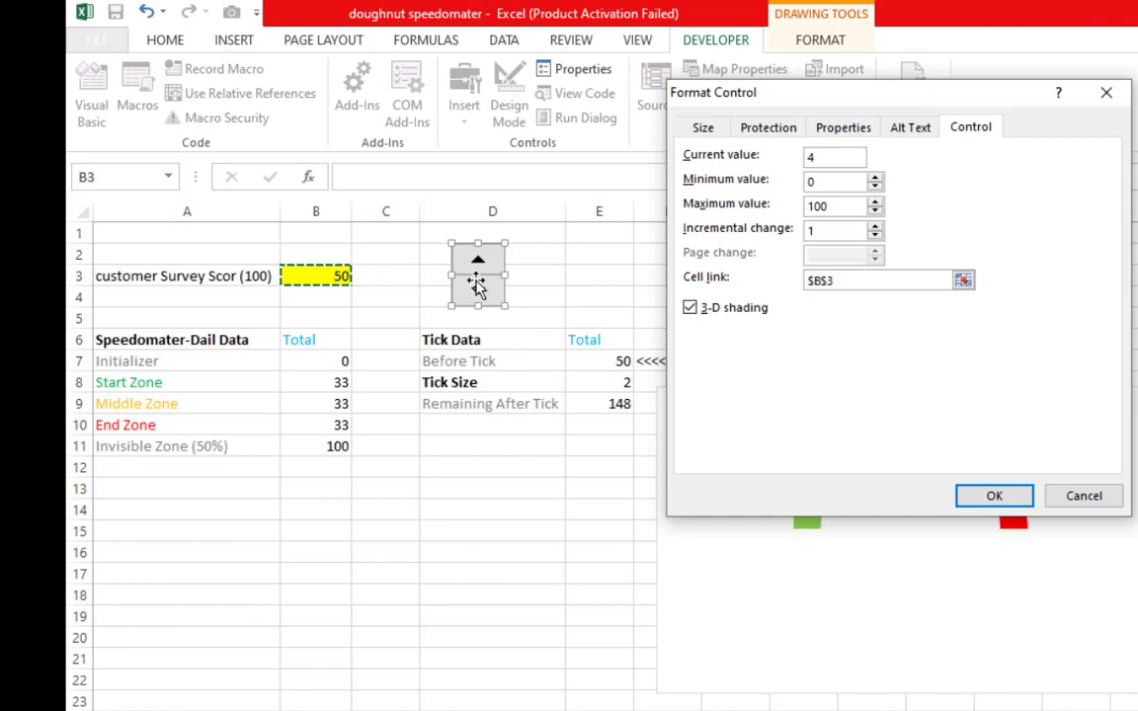
click(989, 497)
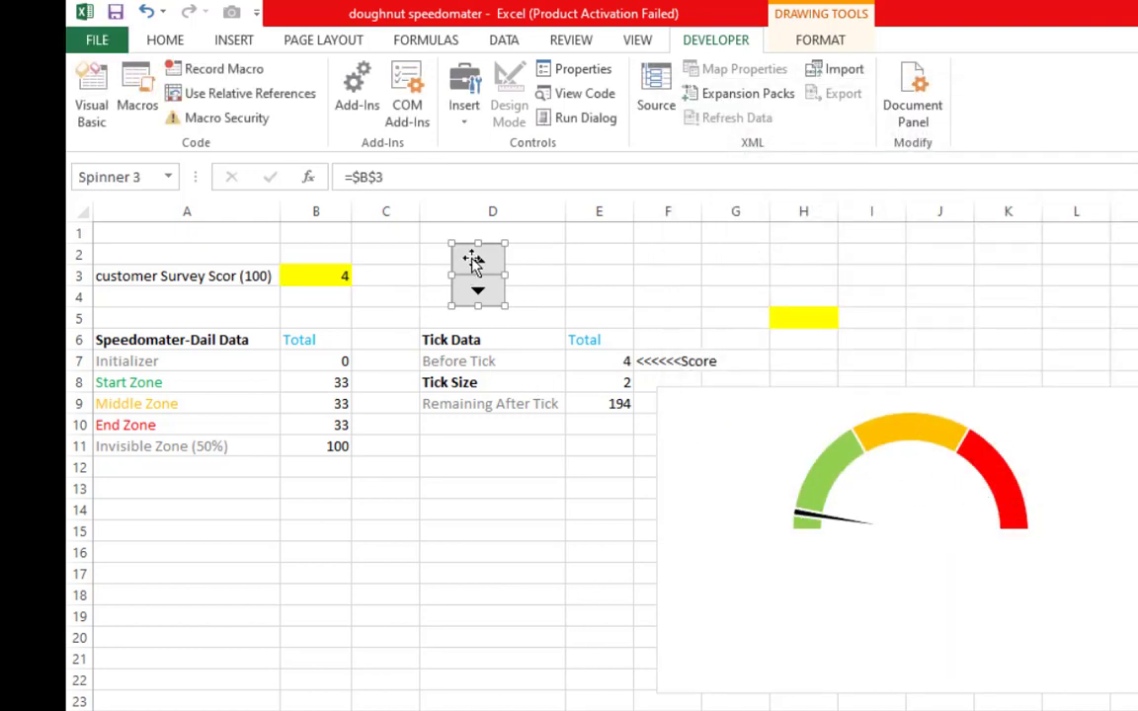
Deselect the spinner and step the B3 score up from 4, swinging the needle toward the orange zone
click(526, 270)
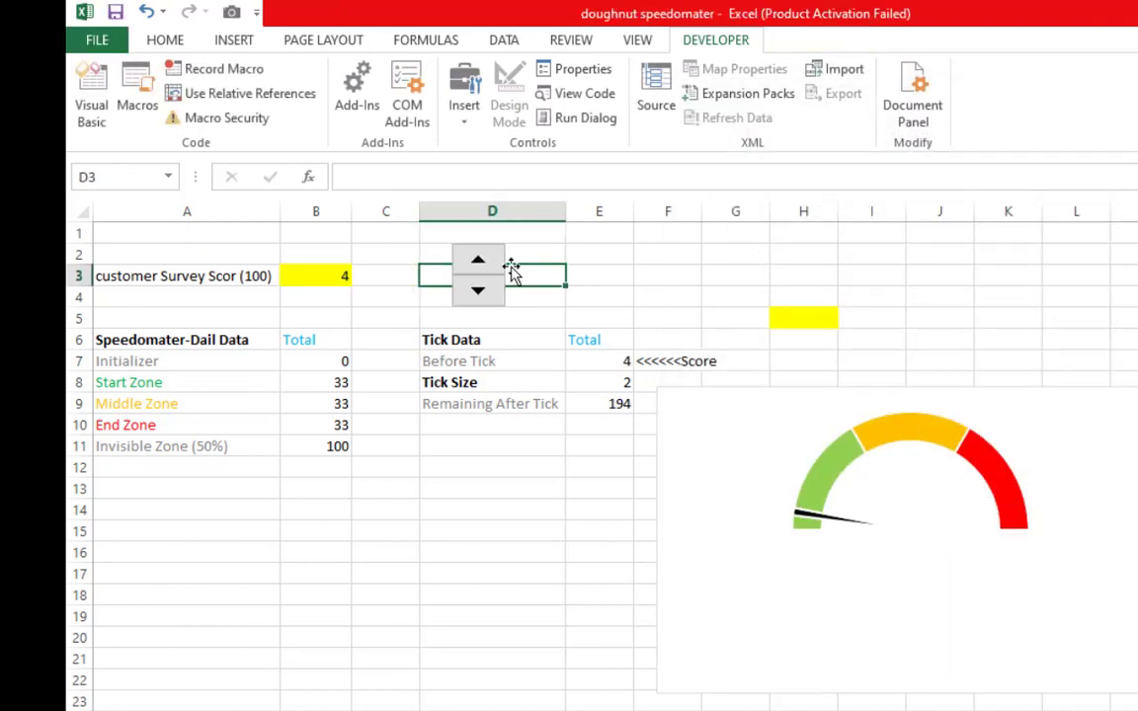
click(491, 265)
click(491, 265)
click(491, 265)
click(491, 264)
click(491, 264)
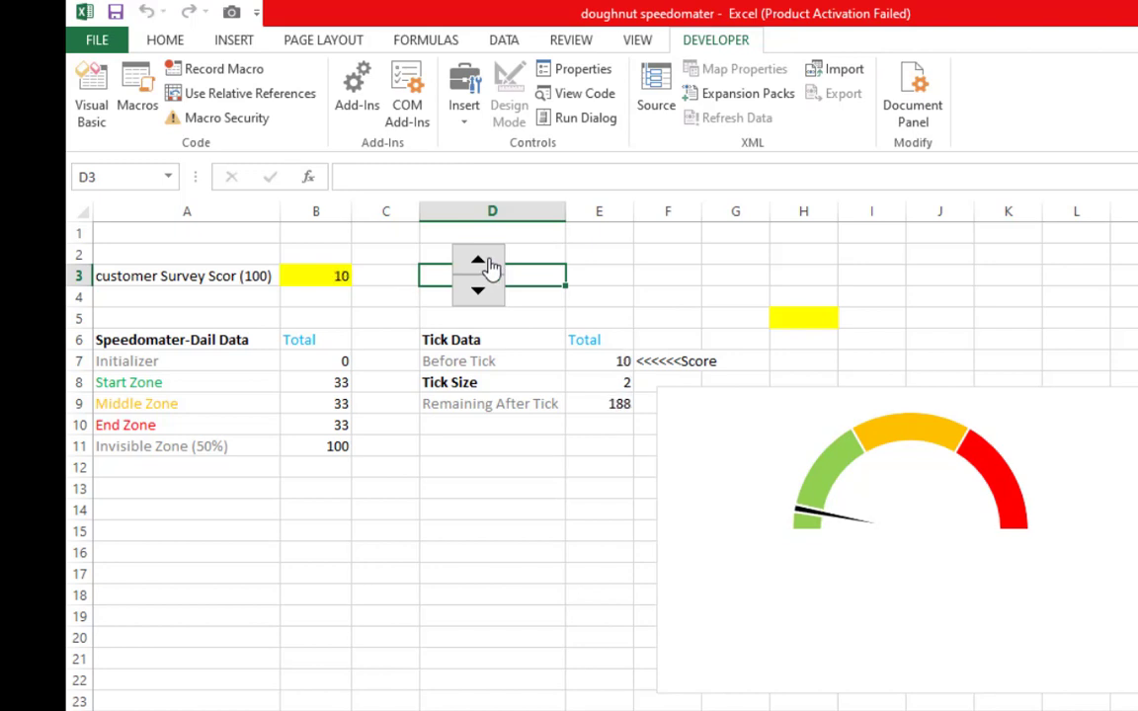
click(491, 265)
click(491, 265)
click(491, 265)
click(491, 264)
click(489, 267)
click(488, 267)
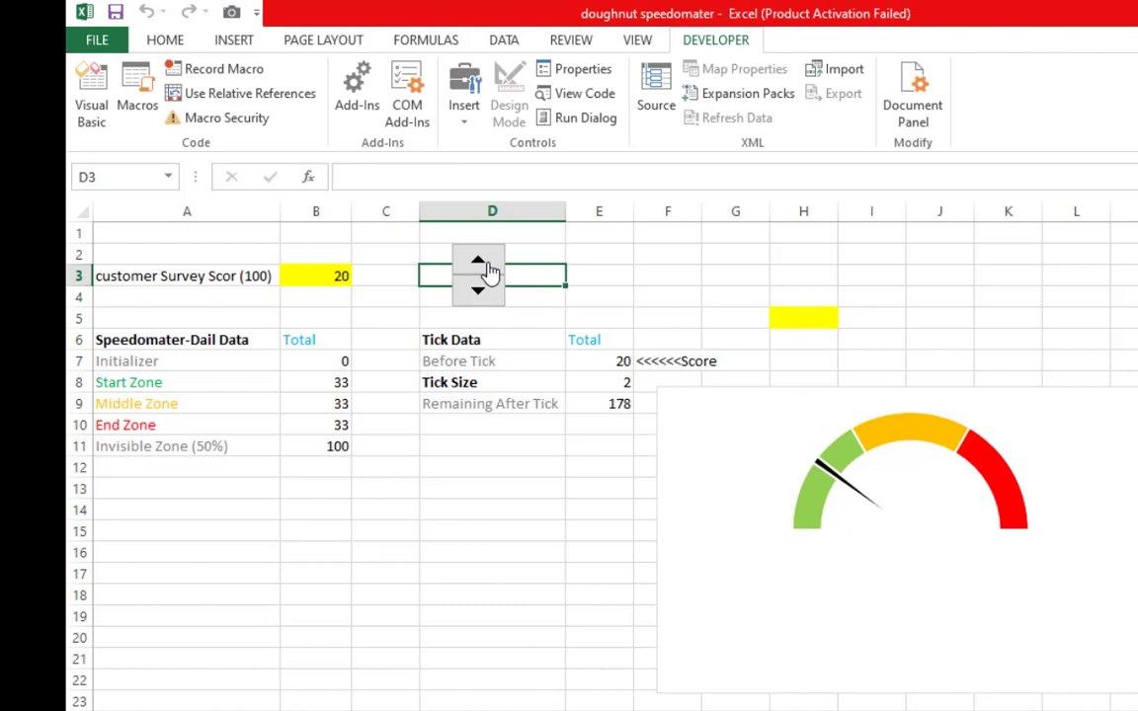
click(491, 268)
click(491, 265)
click(491, 265)
click(491, 265)
click(491, 264)
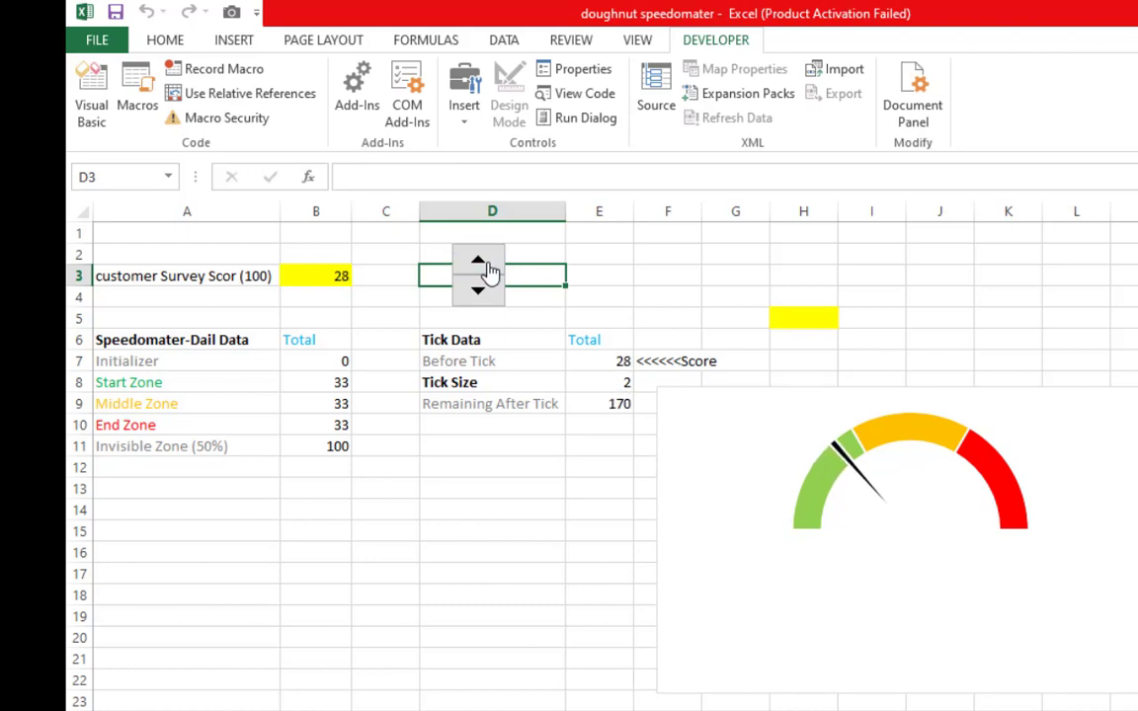
click(490, 265)
click(491, 264)
click(487, 267)
click(487, 267)
click(487, 266)
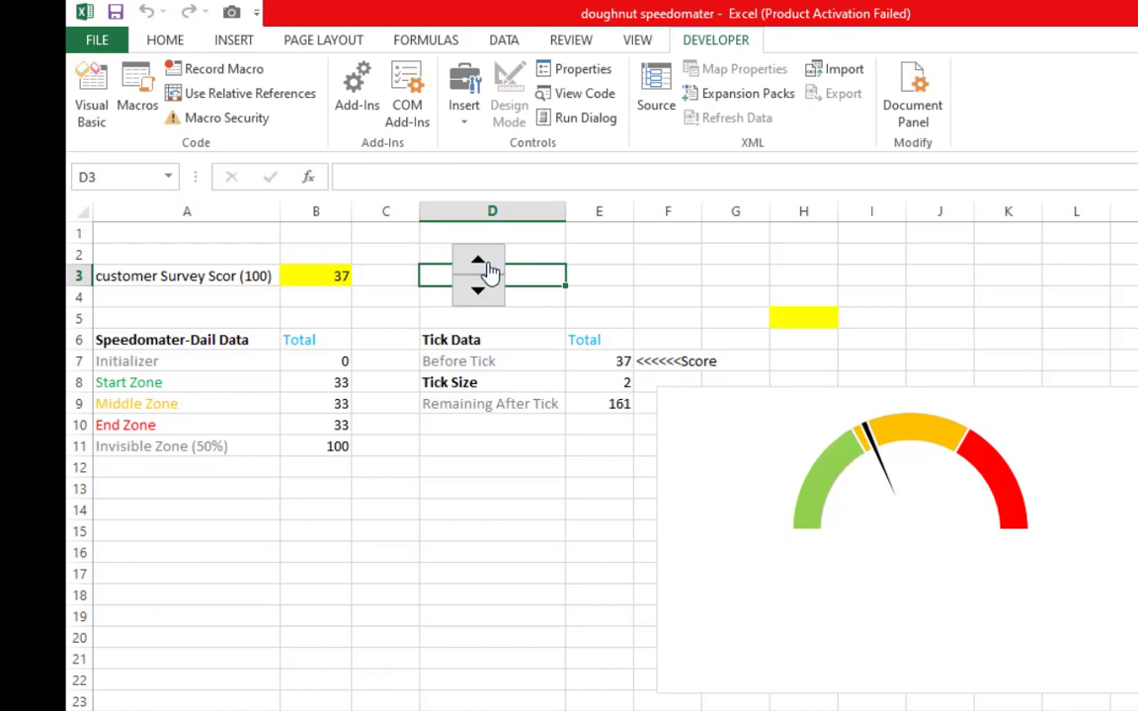
click(487, 267)
double_click(489, 267)
double_click(489, 266)
click(489, 267)
double_click(488, 263)
click(488, 263)
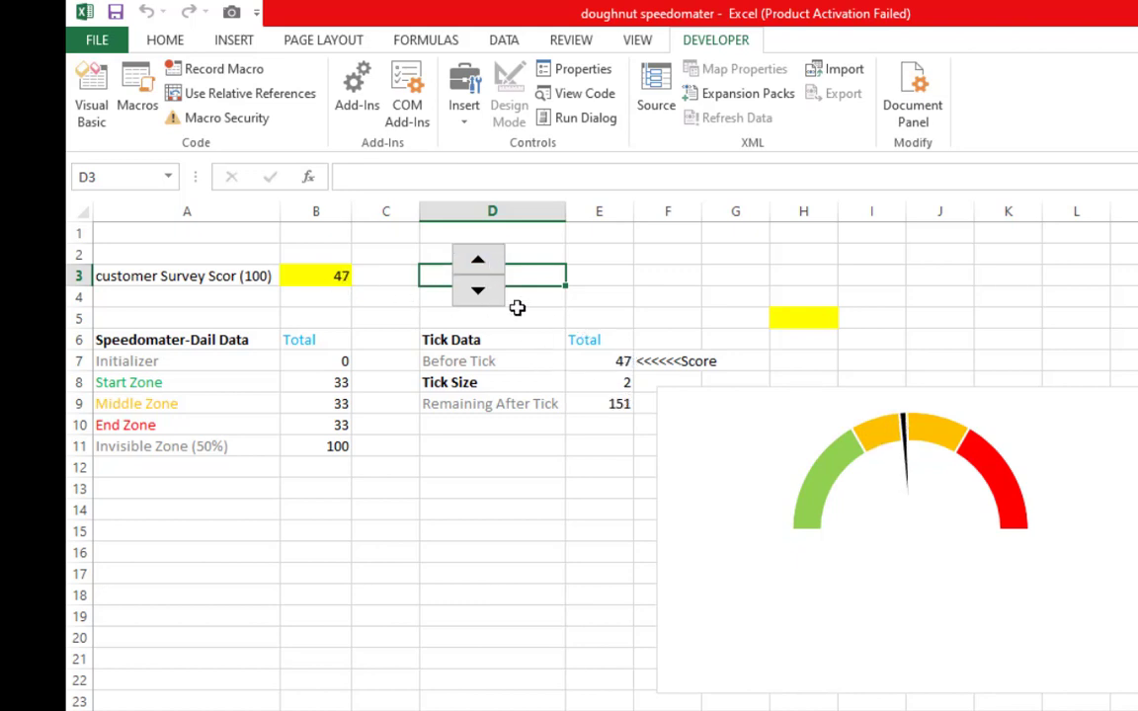
Keep raising B3 past the midpoint to 82, pushing the needle into the red zone
double_click(486, 260)
click(486, 260)
double_click(484, 263)
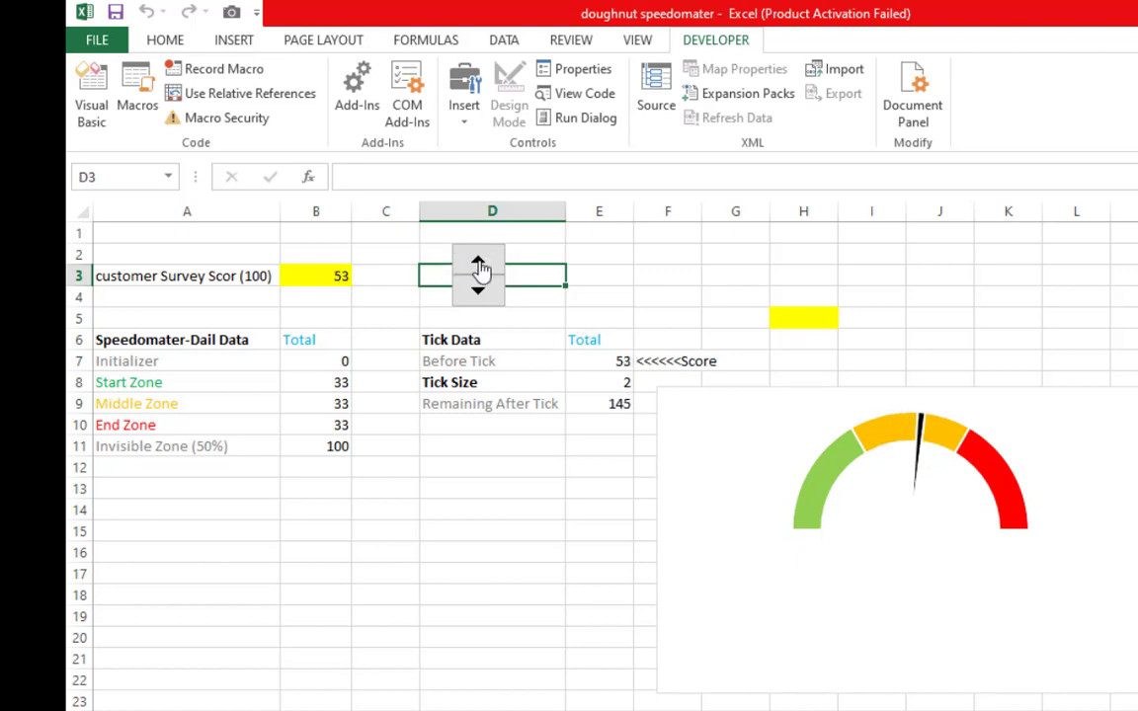
double_click(482, 264)
double_click(481, 268)
click(480, 271)
triple_click(480, 265)
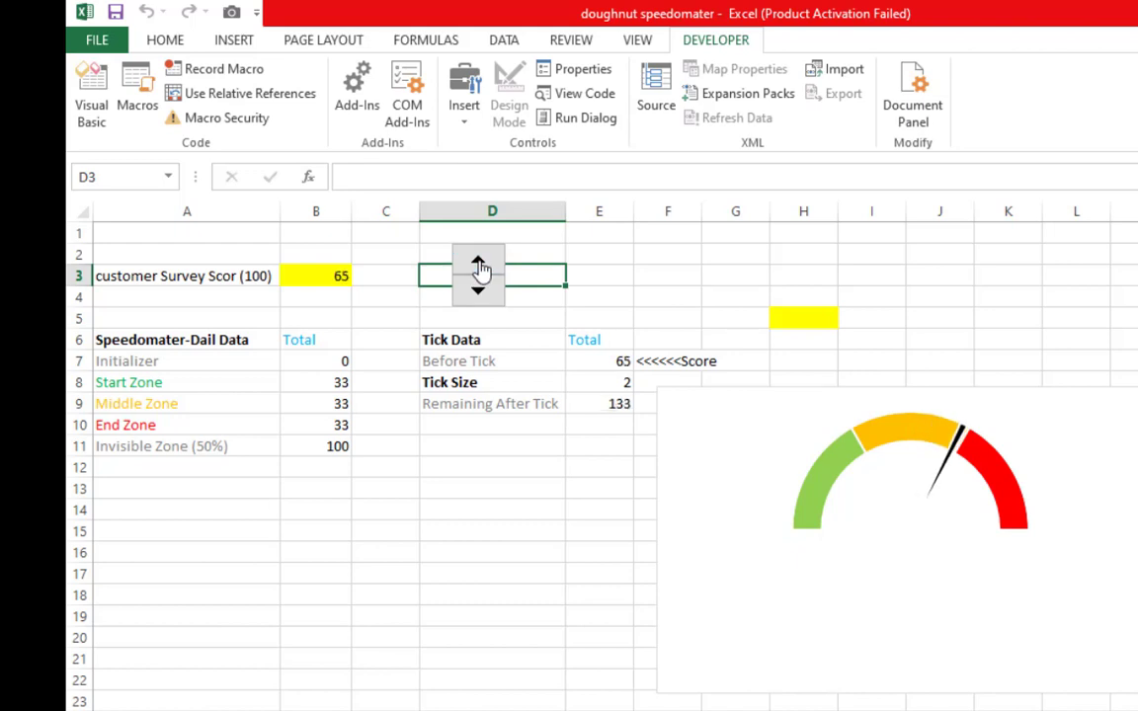
triple_click(479, 264)
click(479, 264)
double_click(479, 265)
double_click(479, 264)
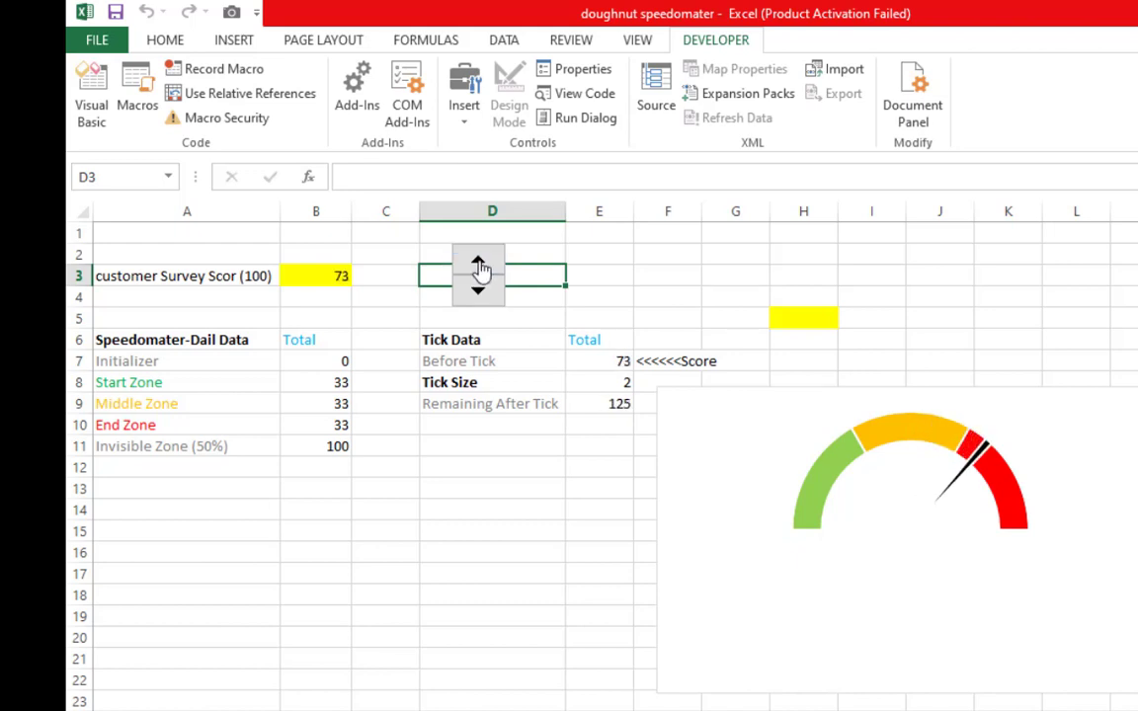
double_click(479, 265)
triple_click(479, 265)
double_click(479, 264)
double_click(479, 264)
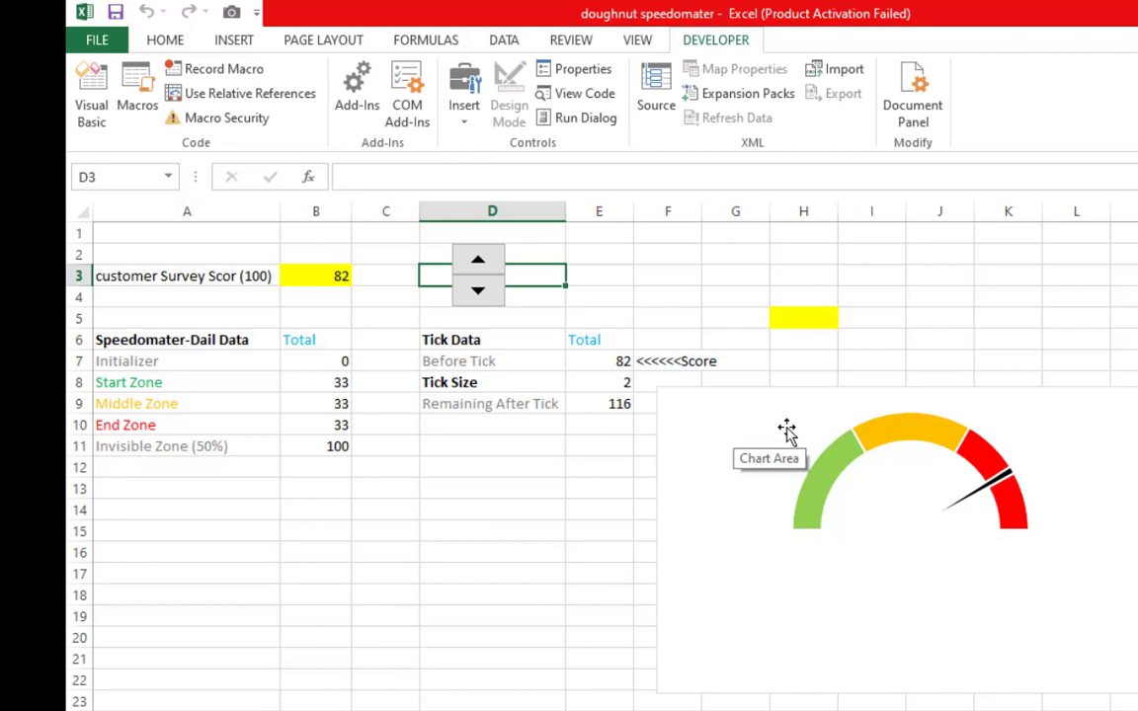
Adjust the gauge plot area and place the chart beneath the dial and tick tables
drag(802, 423, 706, 432)
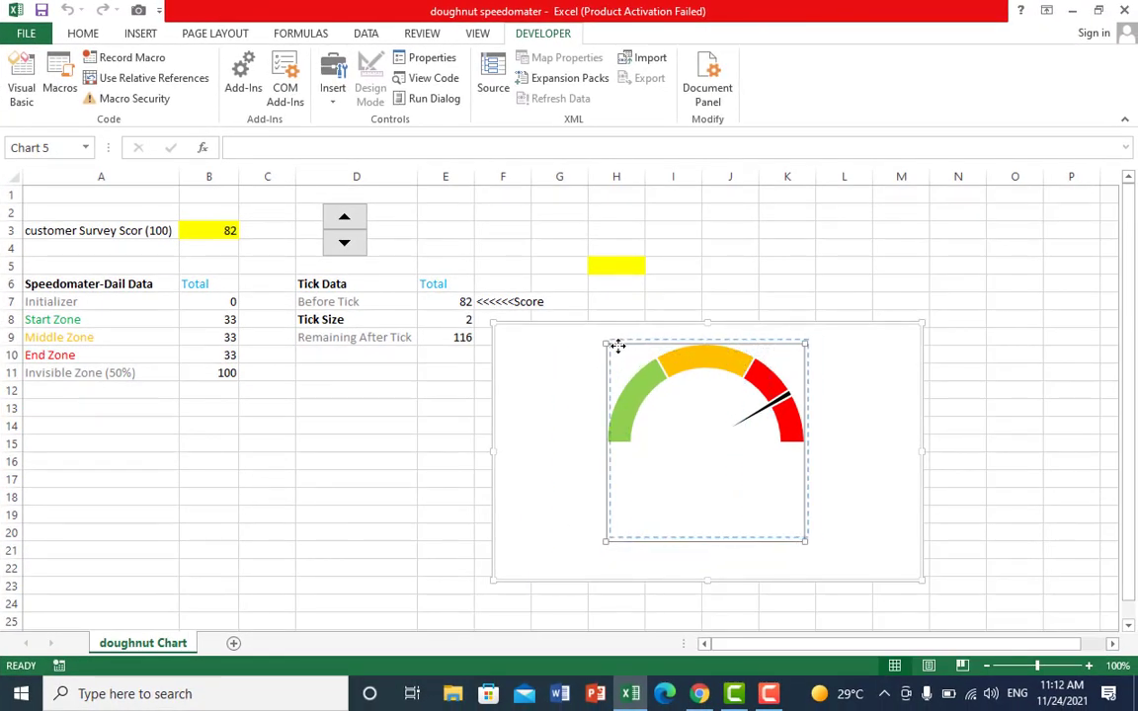
drag(581, 381, 660, 366)
drag(553, 355, 205, 409)
click(760, 383)
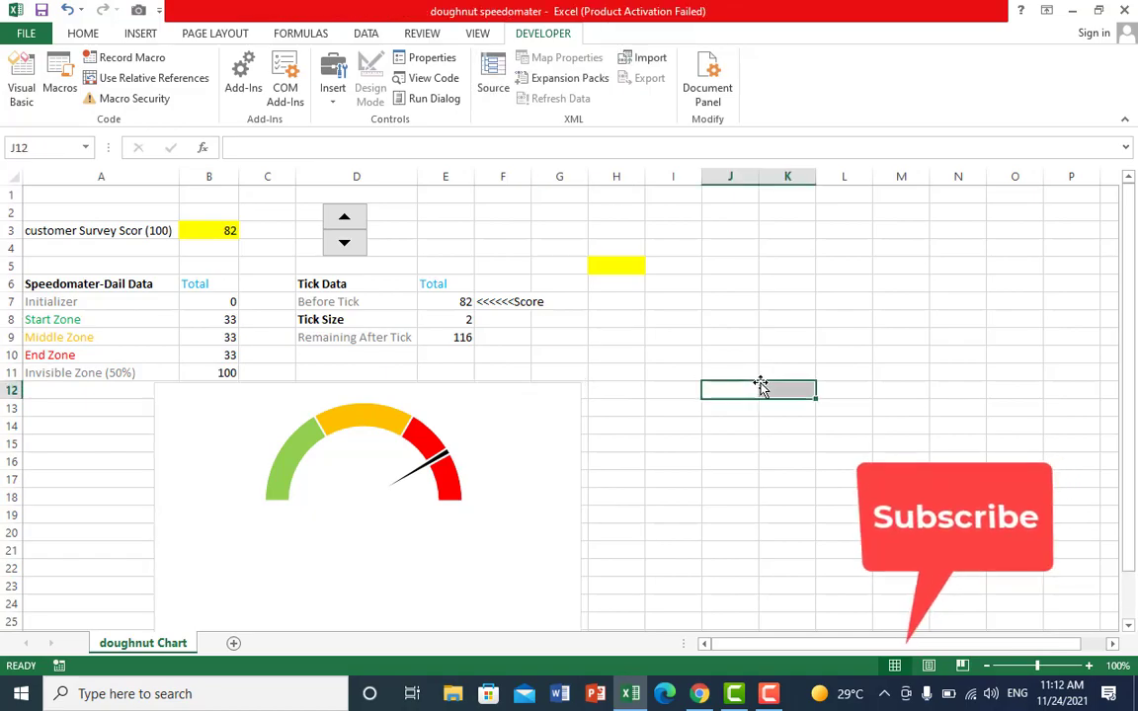